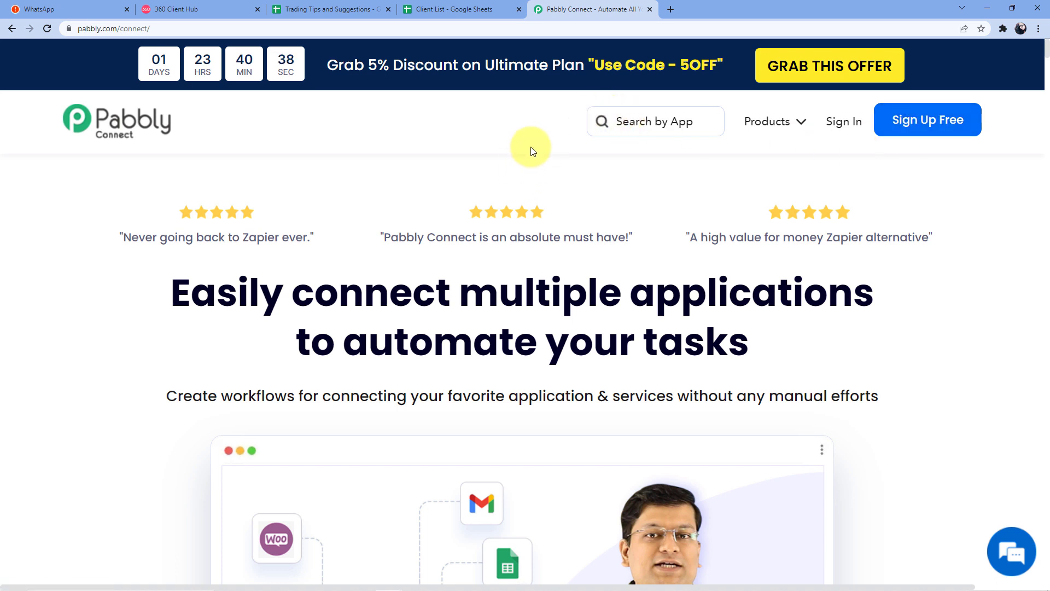
Step: Sign in to the Pabbly account and open Pabbly Connect from the list of all apps
left_click(846, 124)
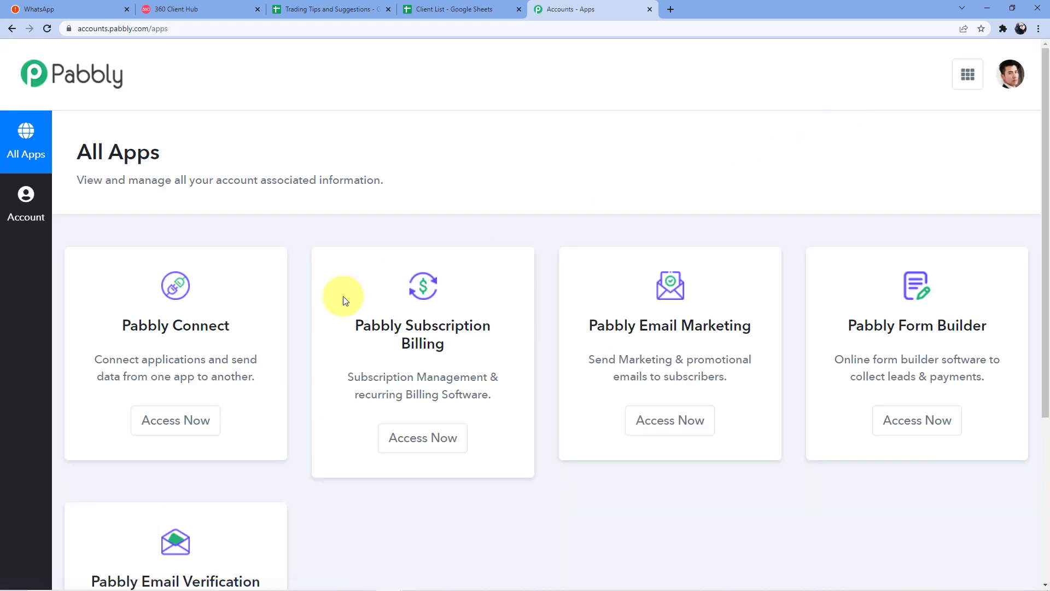
scroll(276, 328, "down", 1)
left_click(184, 372)
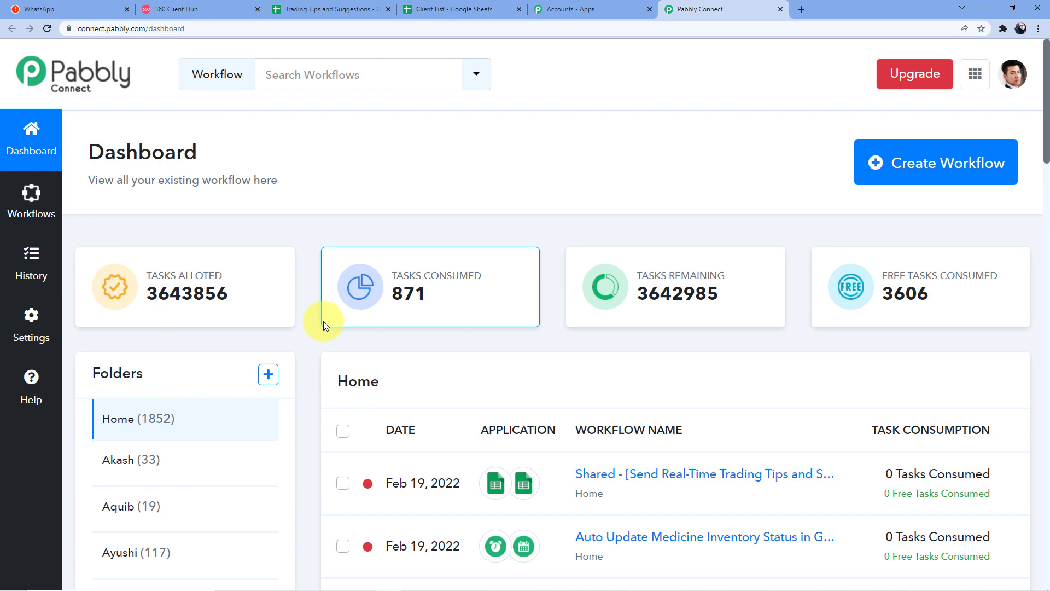
Step: Create a new workflow named "Google Sheets to WhatsApp"
left_click(911, 169)
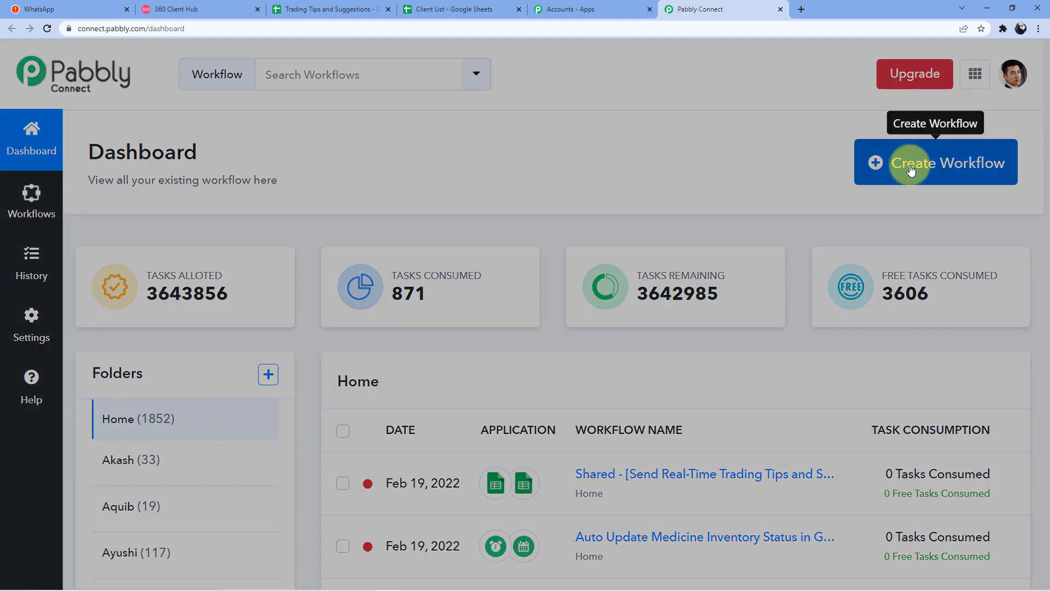
left_click(413, 327)
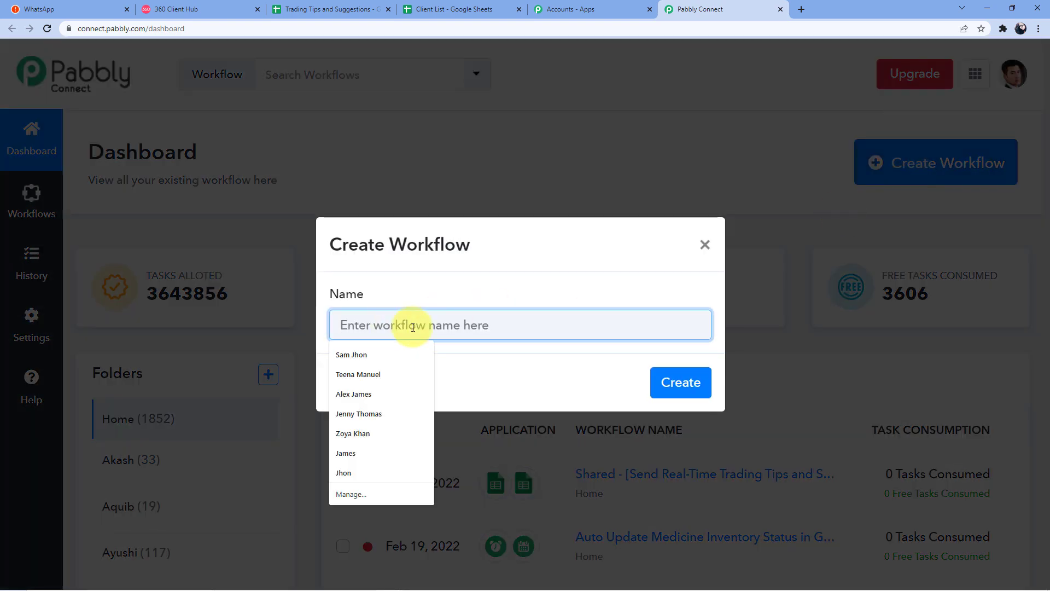
type("Google Sheets")
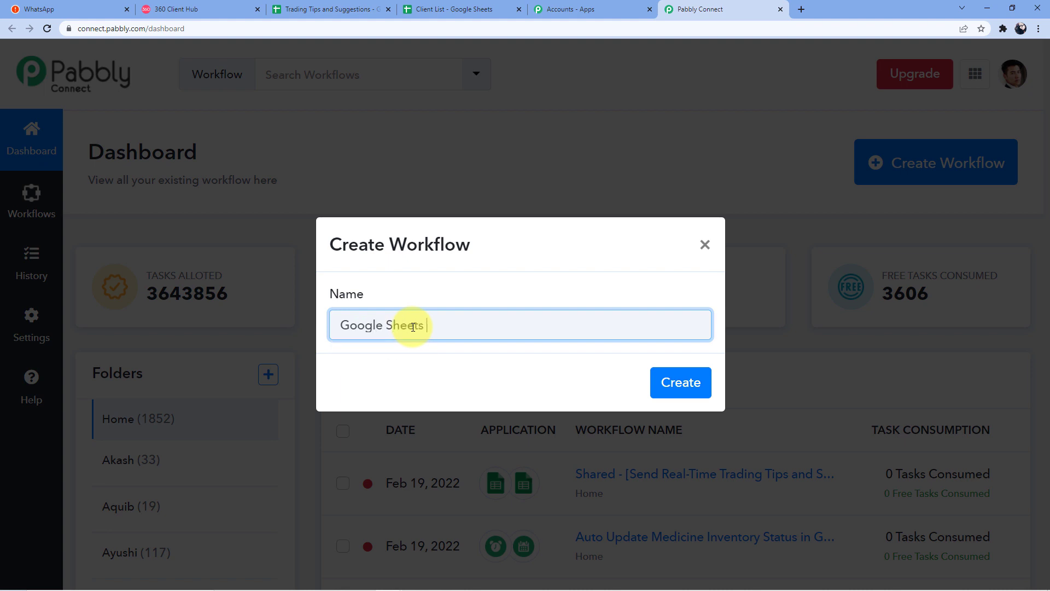
type(" to Whatsapp")
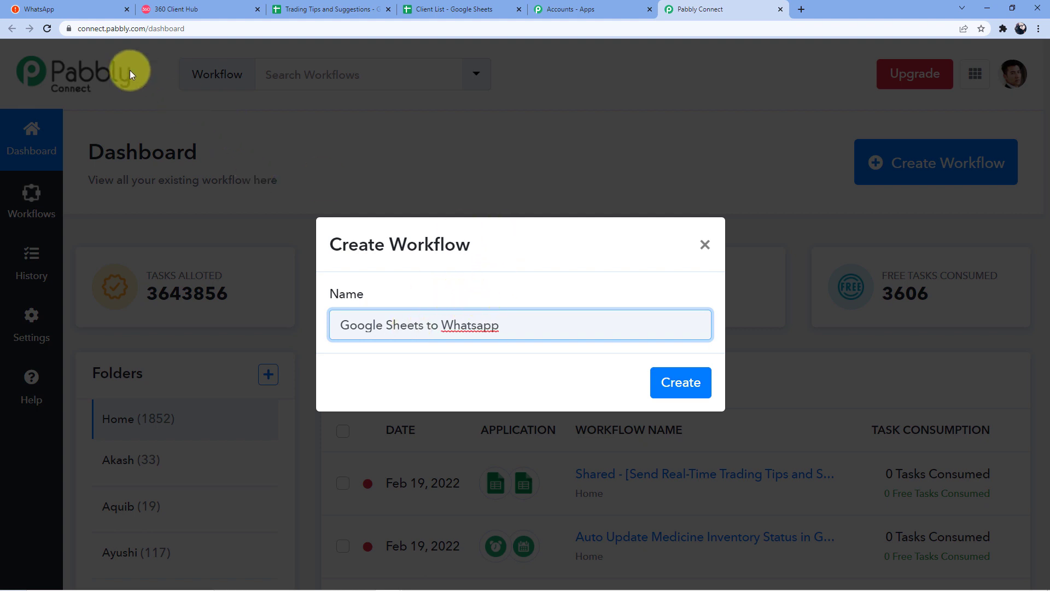
left_click(485, 323)
key("BackSpace")
type("A")
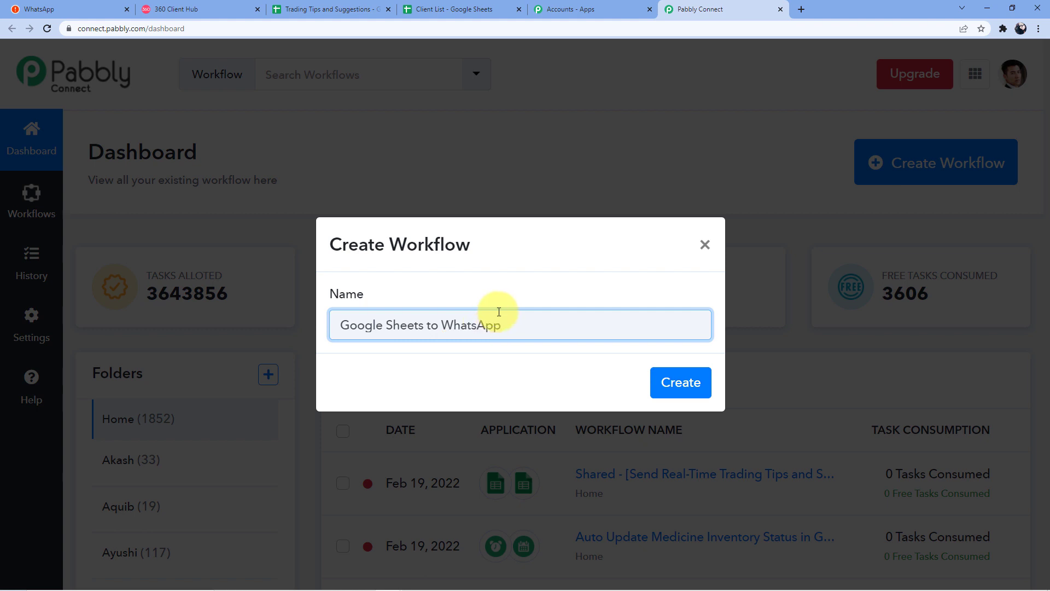
left_click(672, 386)
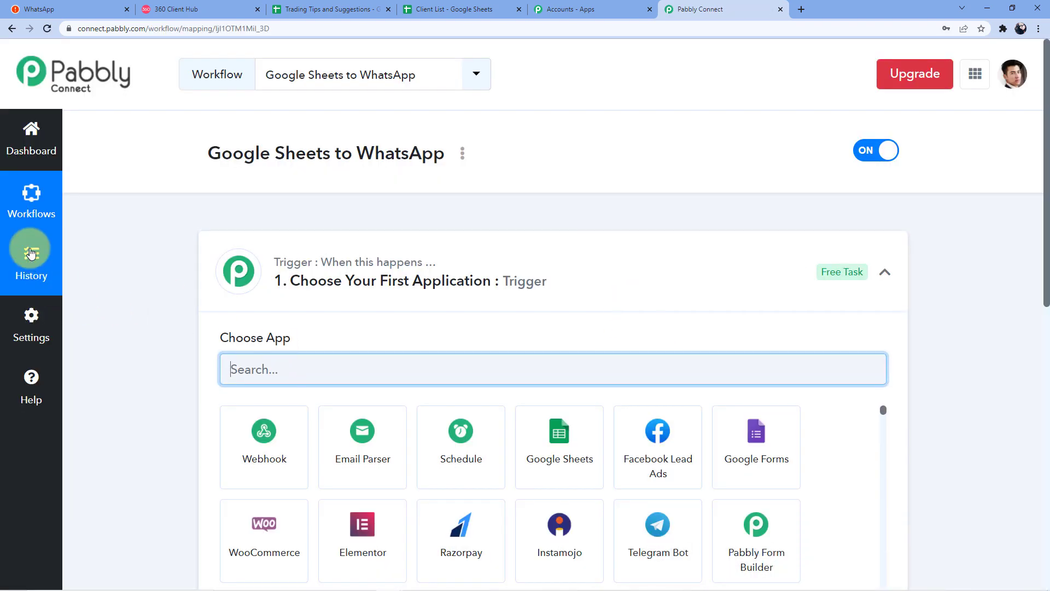
Step: Look over the new workflow's trigger and action sections
scroll(32, 251, "down", 4)
scroll(31, 252, "down", 3)
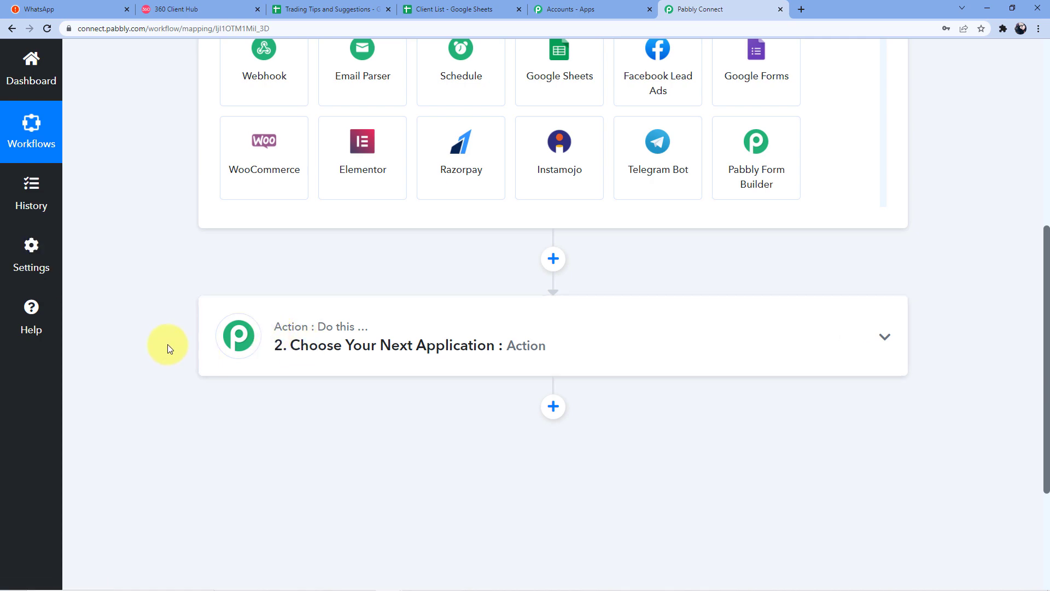
scroll(167, 349, "up", 1)
scroll(294, 402, "up", 6)
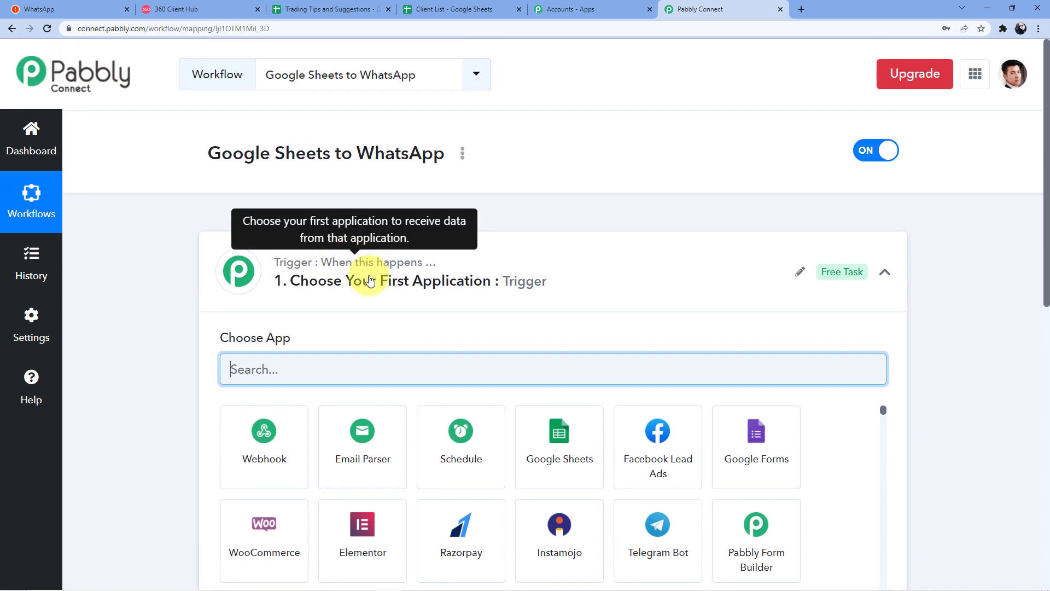
scroll(294, 347, "down", 7)
scroll(336, 395, "up", 7)
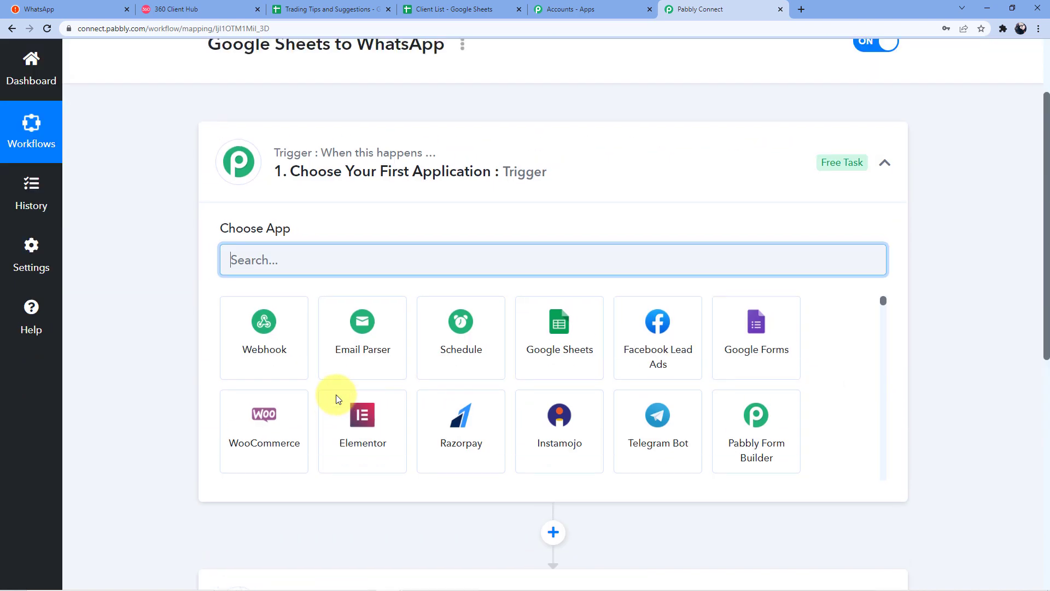
Step: Review the columns and rows of the Trading Tips and Suggestions spreadsheet and the Client List spreadsheet
left_click(351, 8)
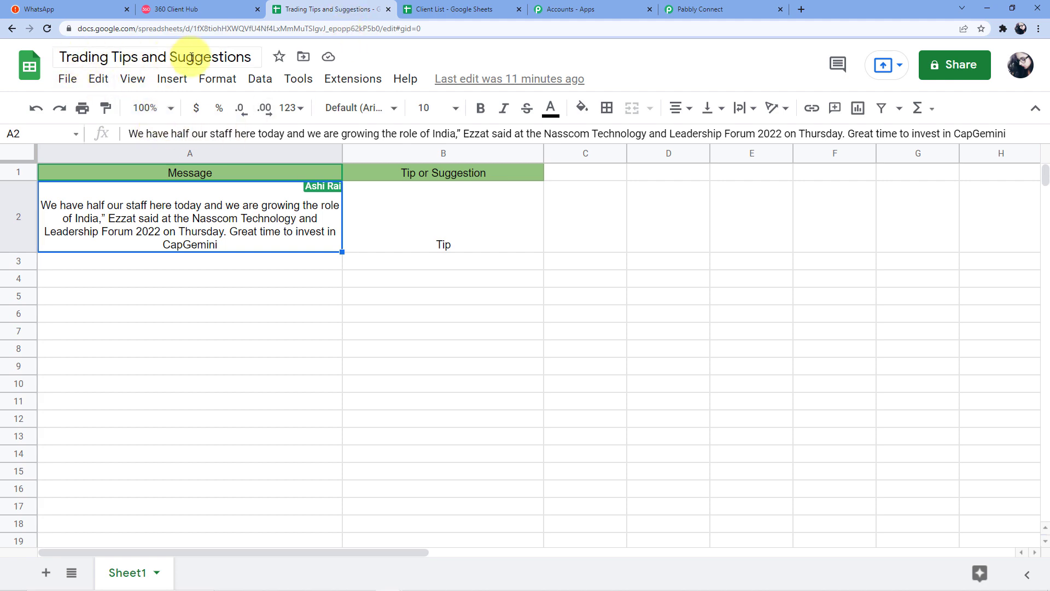
left_click(412, 8)
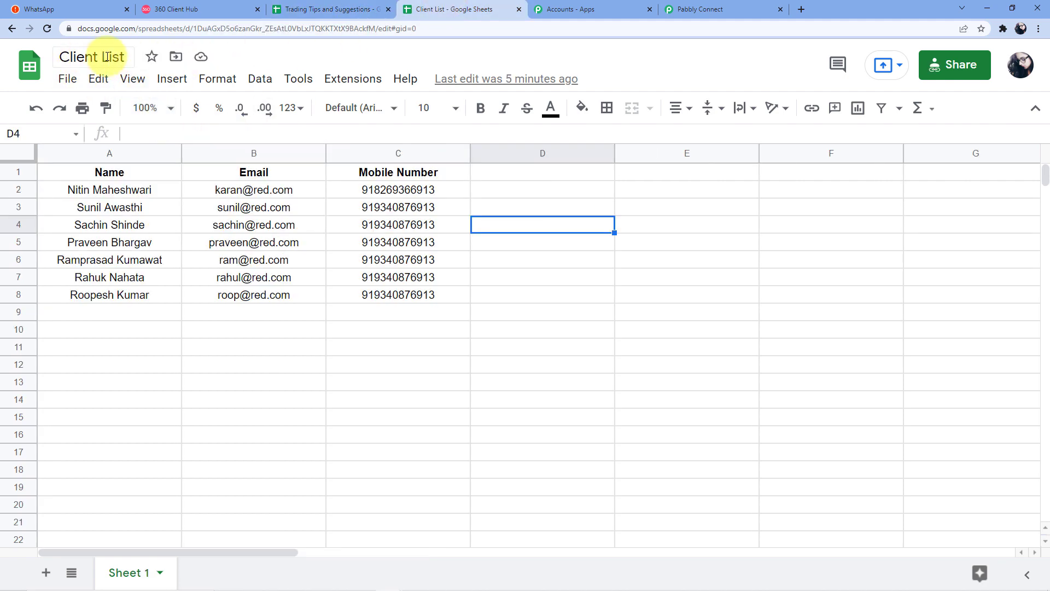
left_click(328, 9)
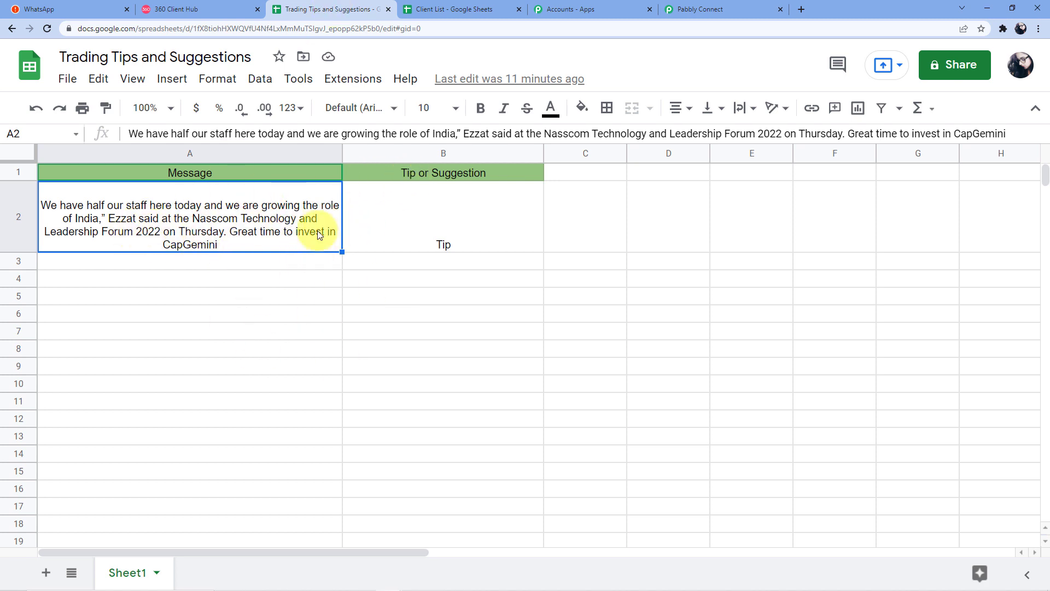
left_click(469, 6)
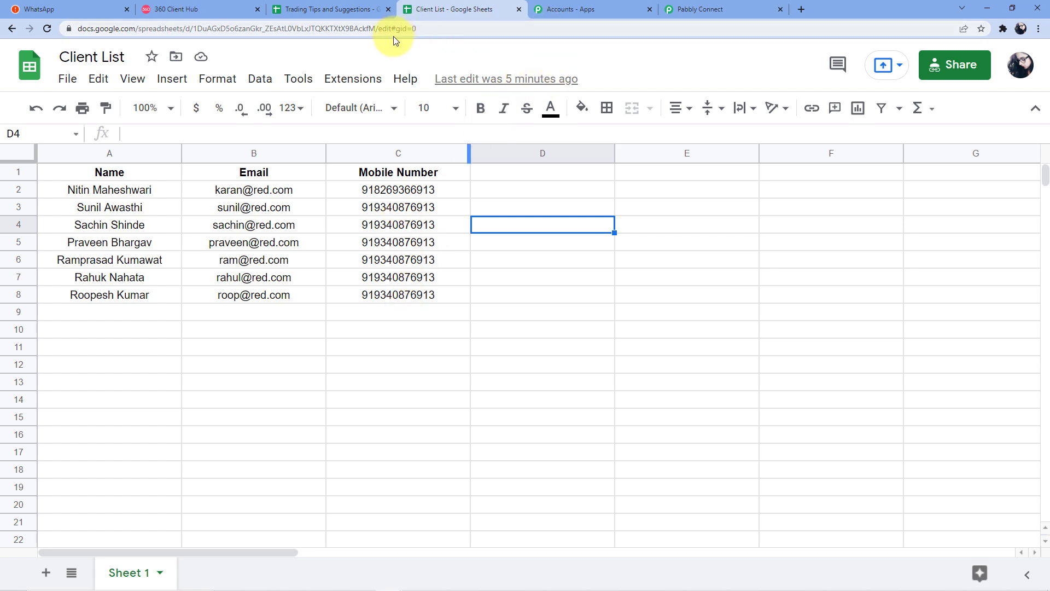
Step: Back in the Pabbly Connect workflow, set the trigger to Google Sheets with the event New or Updated Spreadsheet Row
left_click(714, 8)
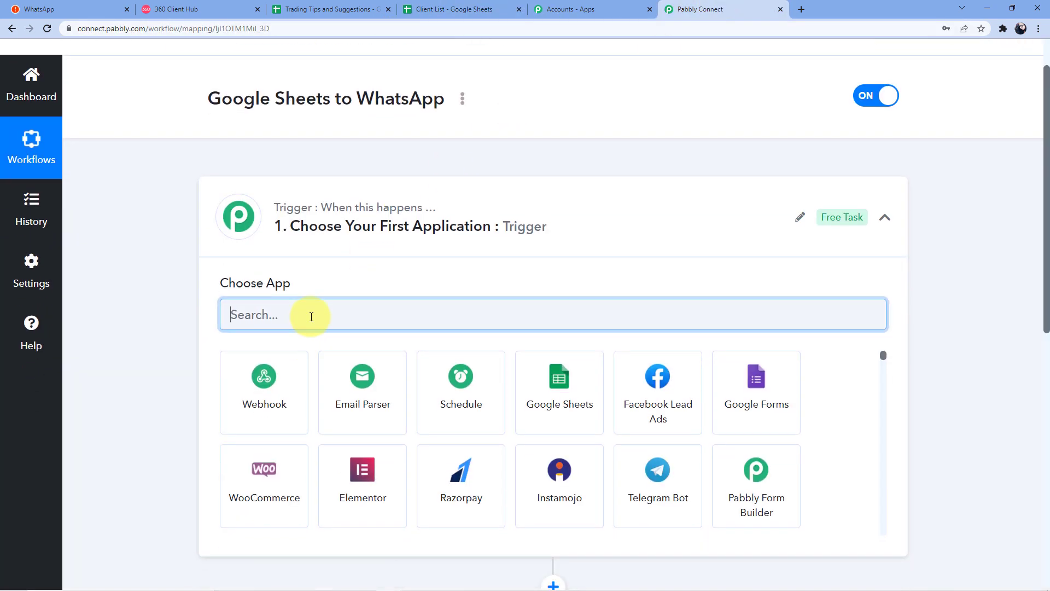
type("Google")
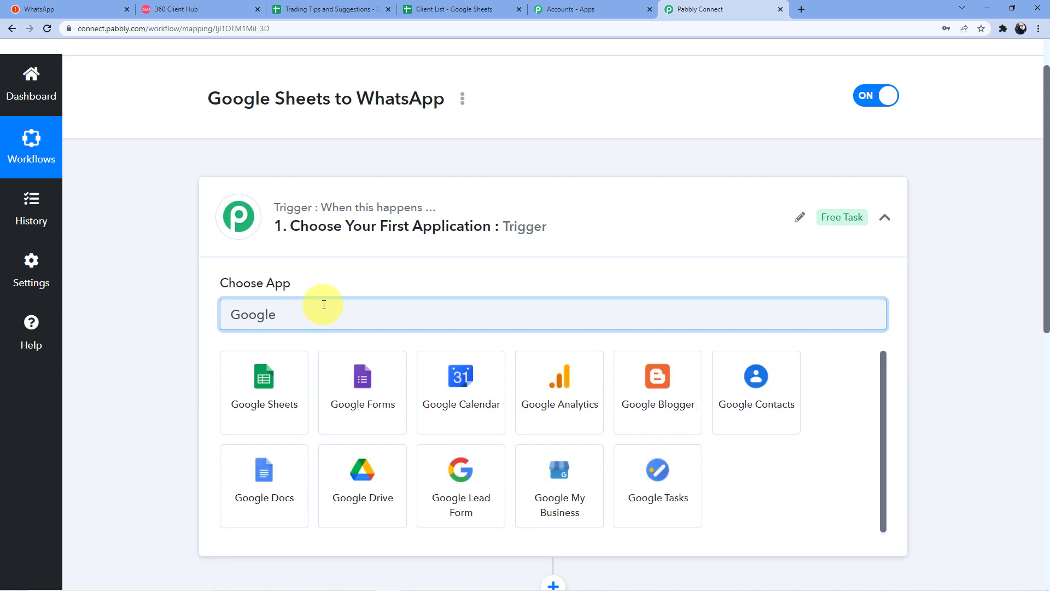
left_click(256, 371)
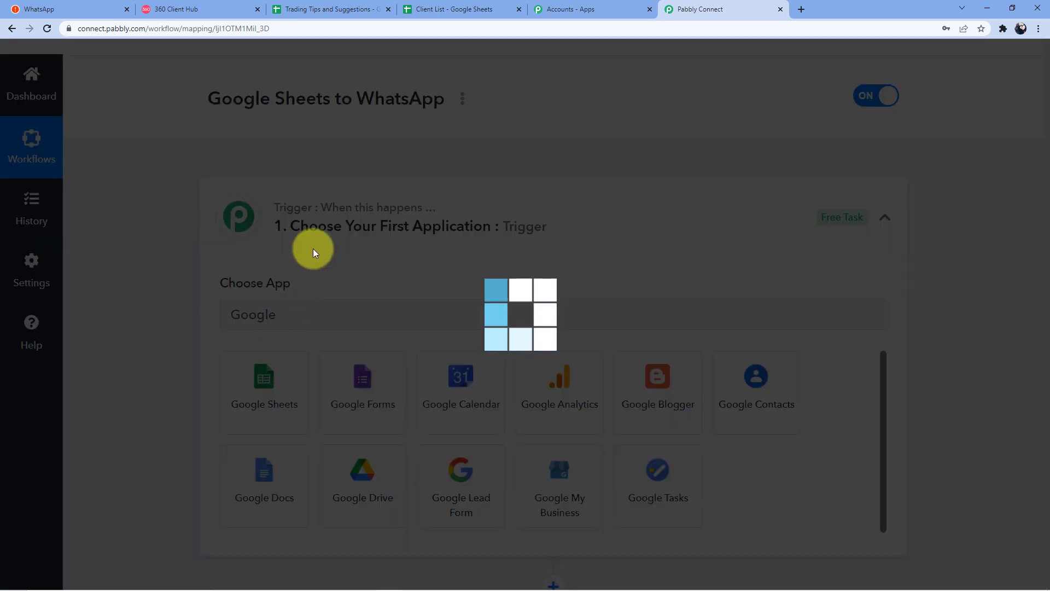
scroll(312, 277, "down", 2)
left_click(277, 276)
left_click(327, 351)
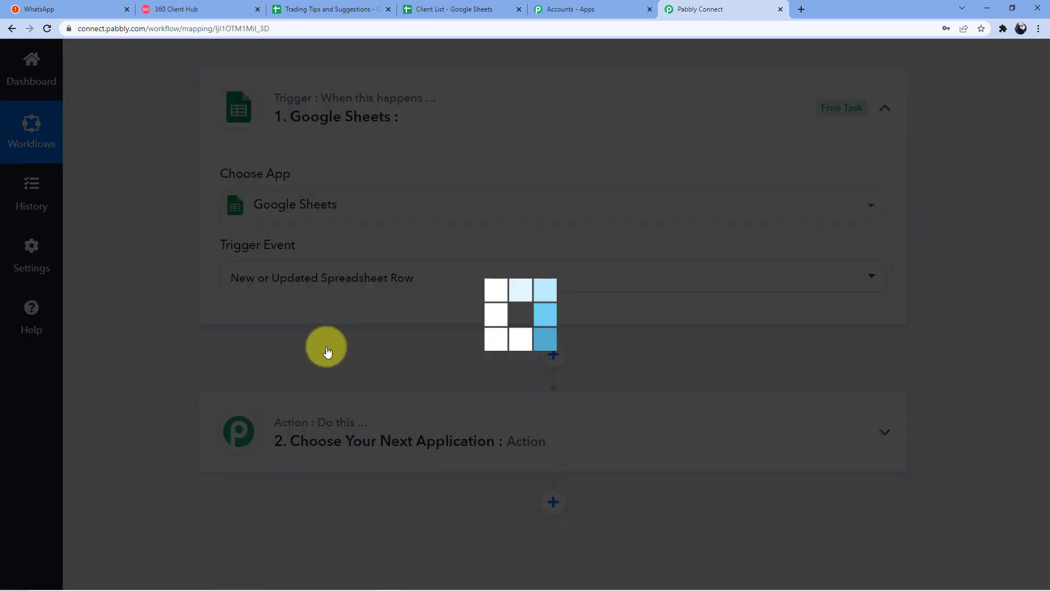
Step: Copy the trigger's webhook URL and read through the Google Sheets setup instructions below it
scroll(380, 233, "down", 3)
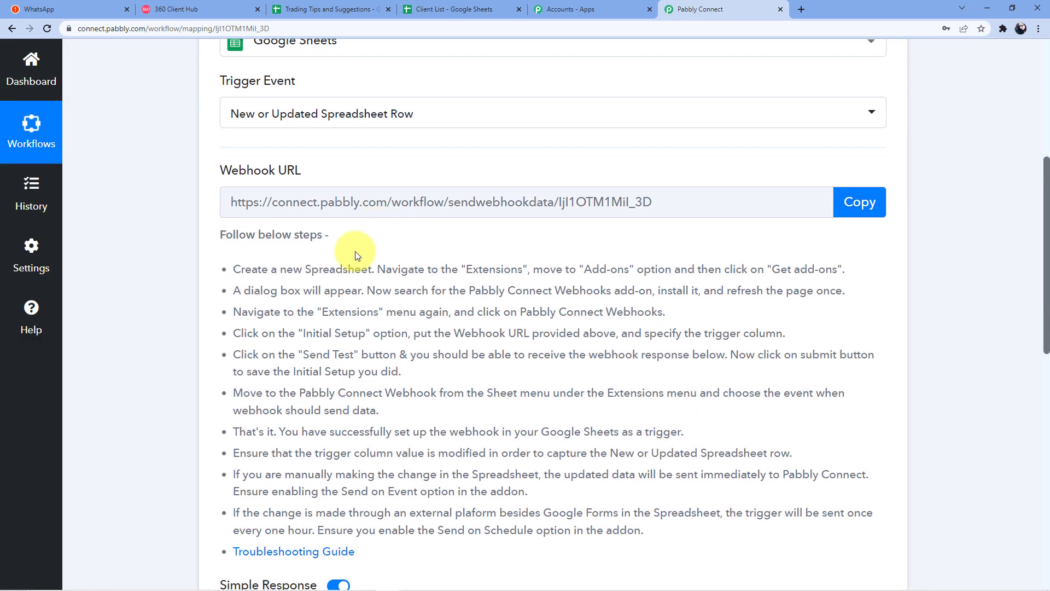
left_click(854, 203)
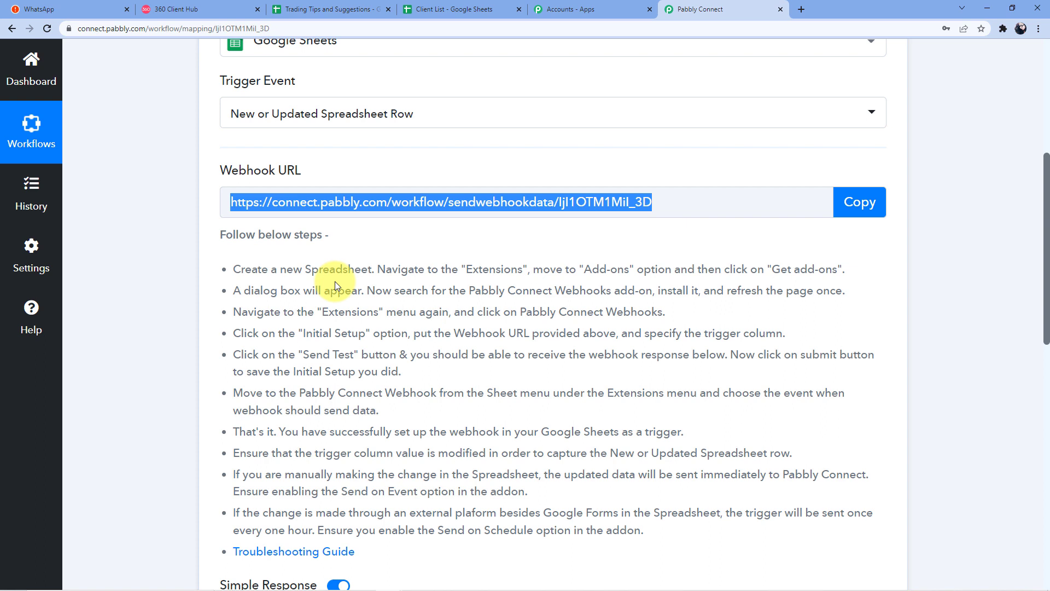
scroll(334, 282, "down", 2)
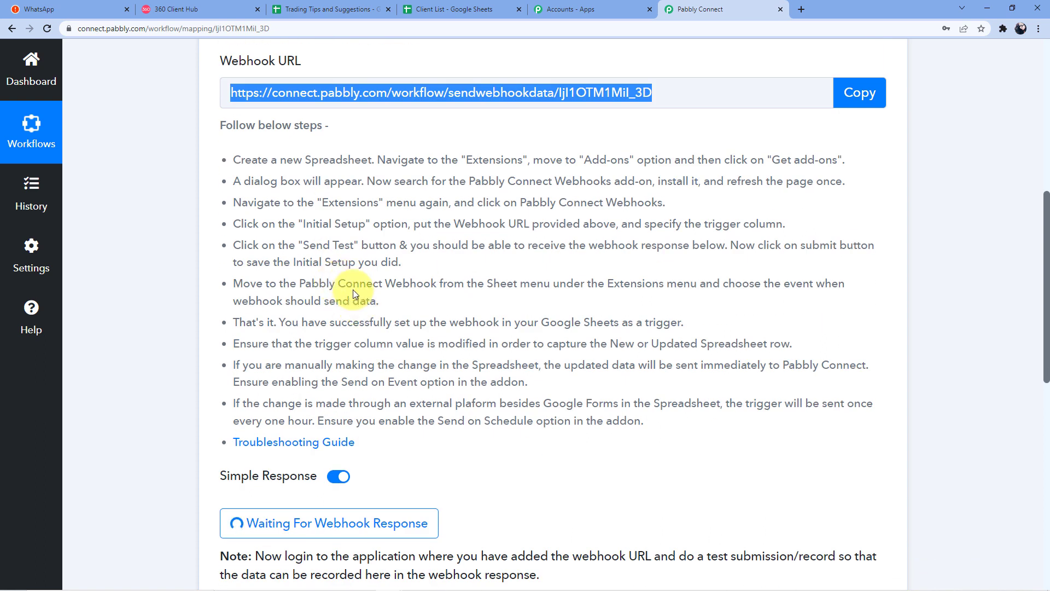
scroll(353, 290, "up", 1)
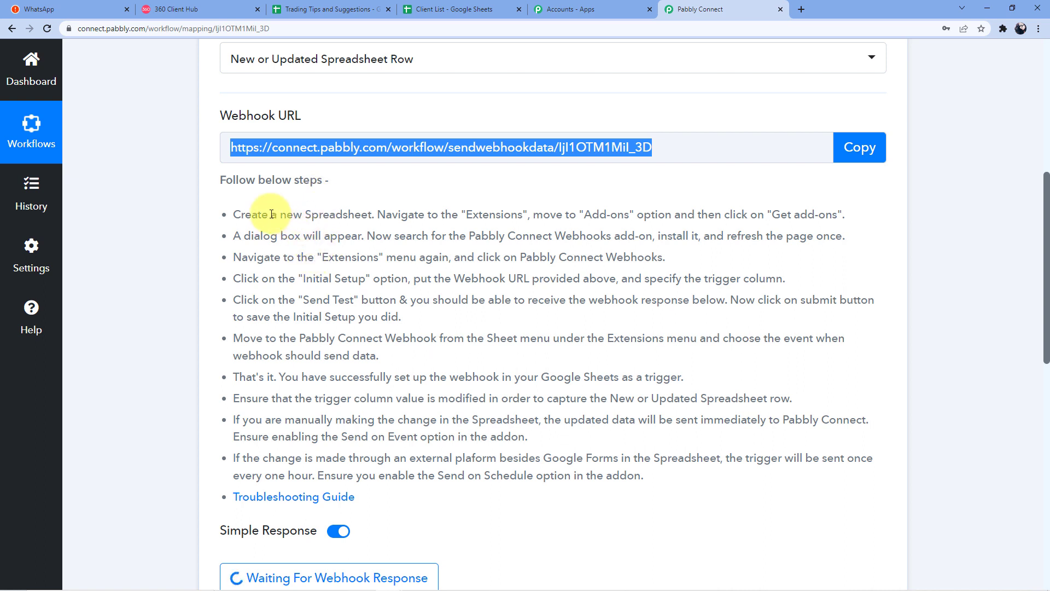
left_click_drag(233, 214, 668, 500)
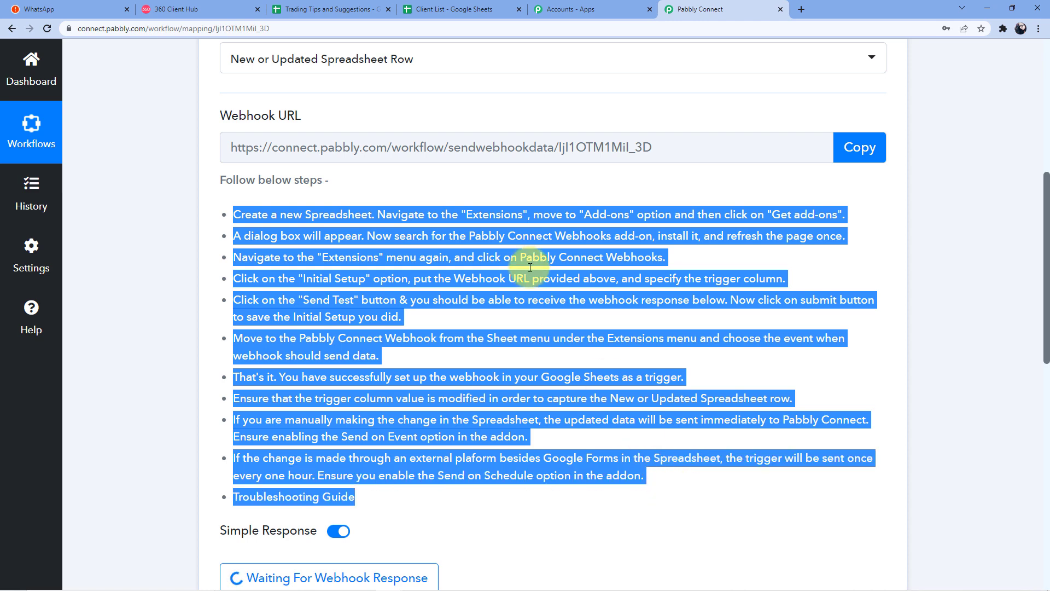
left_click(417, 180)
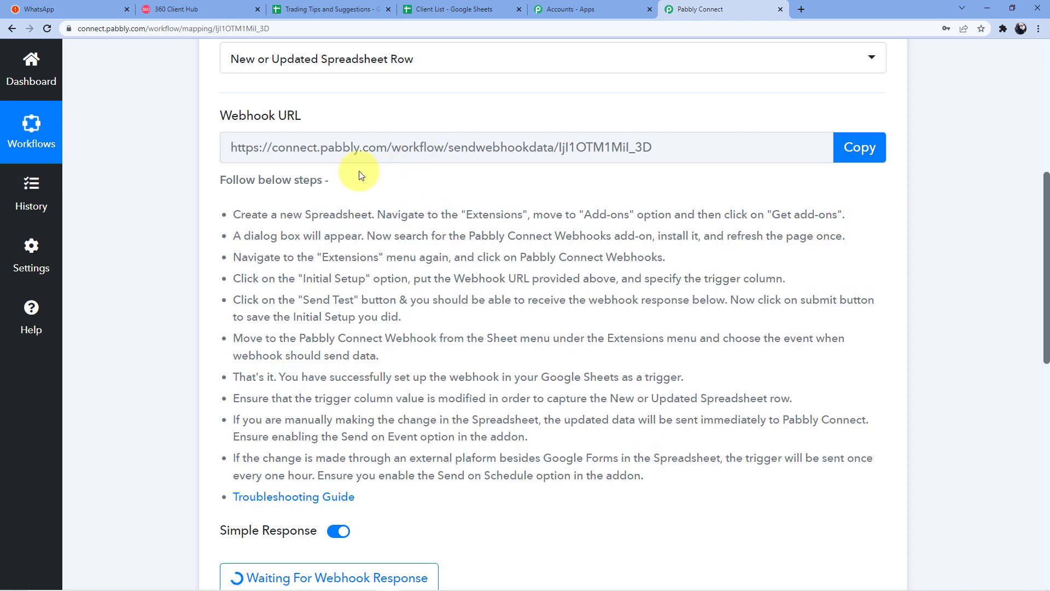
Step: From the Trading Tips and Suggestions spreadsheet, search the Google Workspace Marketplace for the Pabbly Connect Webhooks add-on, then close the marketplace
left_click(346, 6)
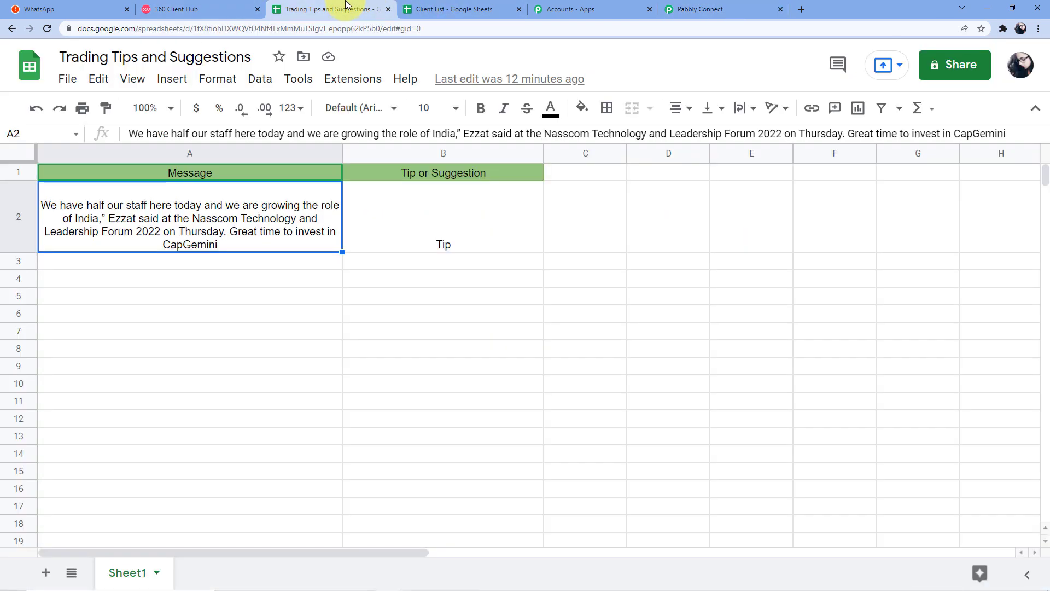
left_click(342, 80)
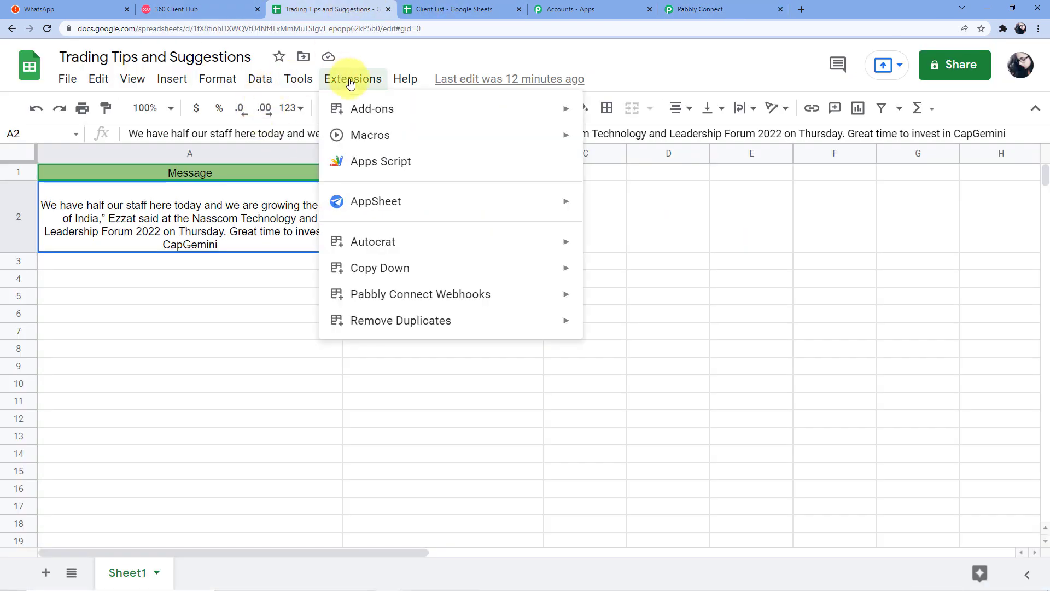
mouse_move(414, 111)
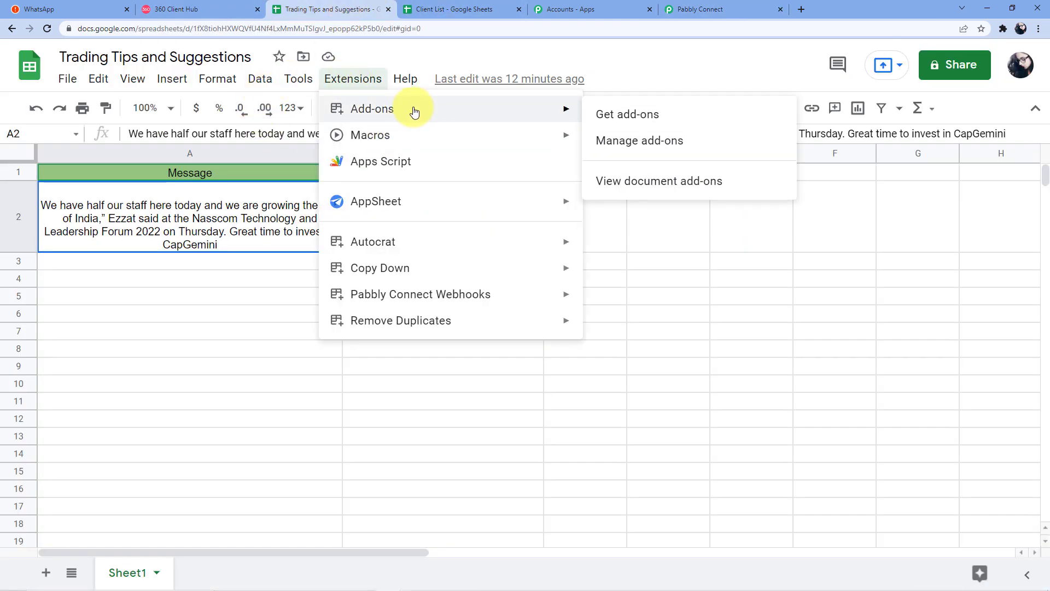
left_click(630, 118)
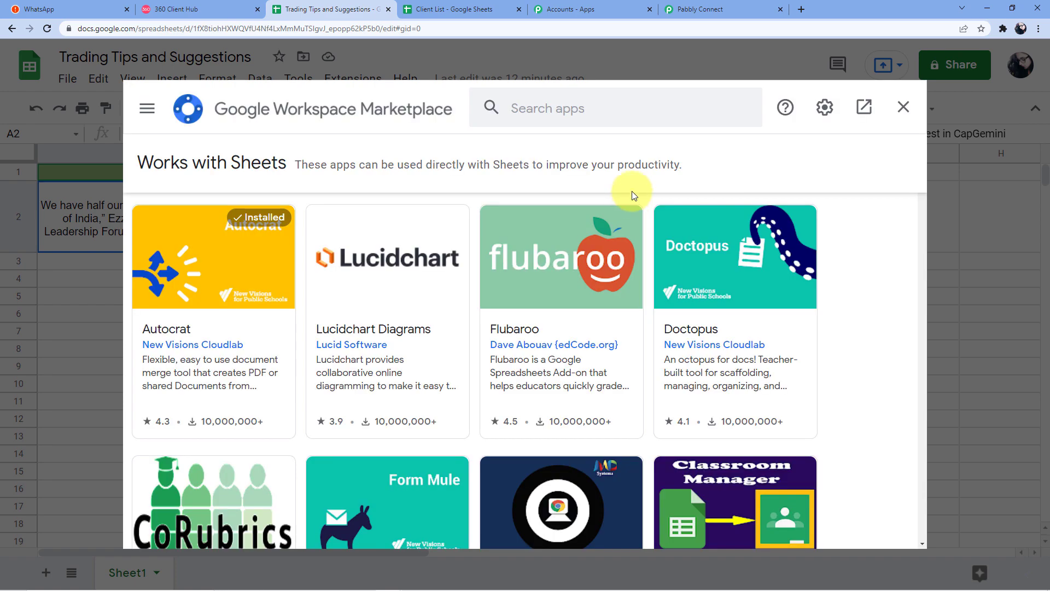
left_click(613, 102)
type("Pa")
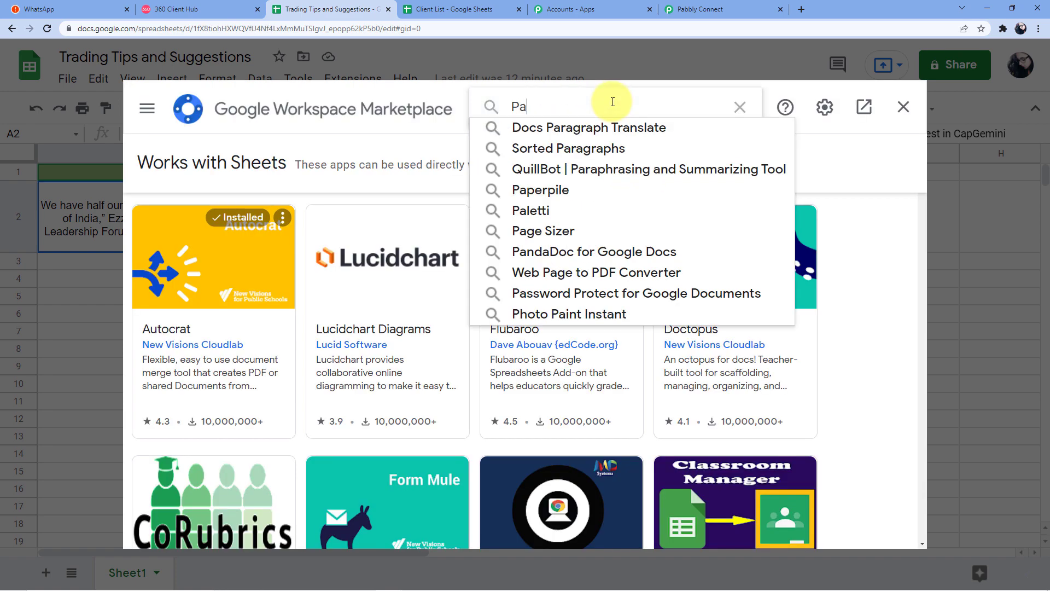
type("bbly")
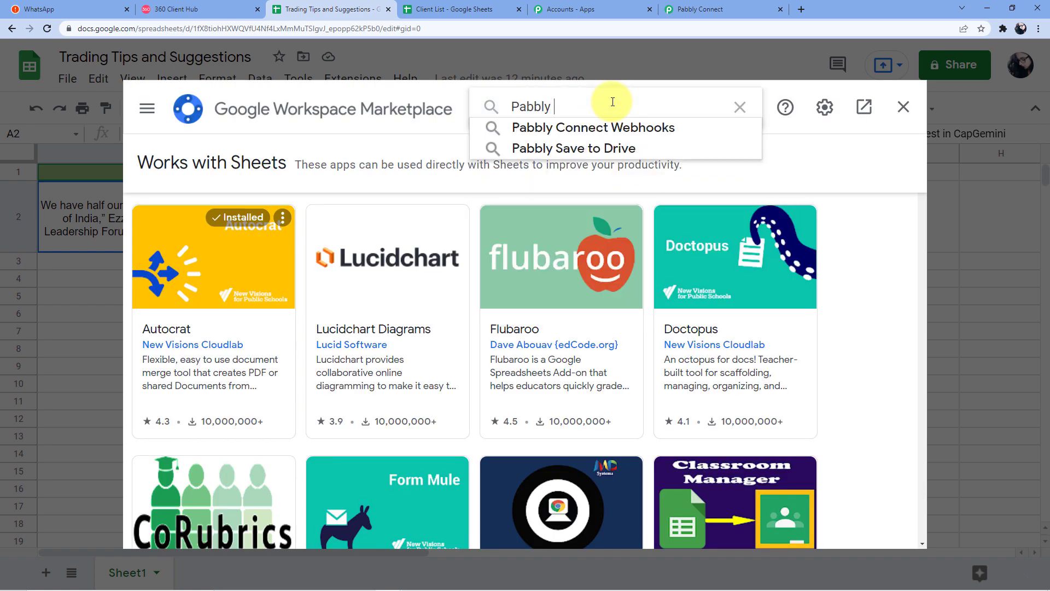
left_click(605, 124)
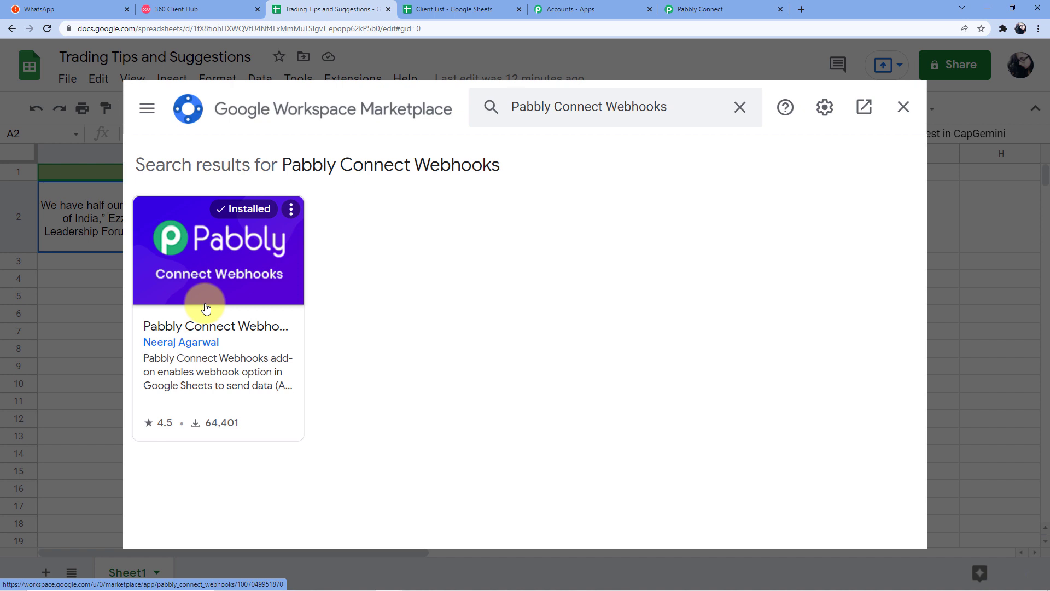
left_click(904, 107)
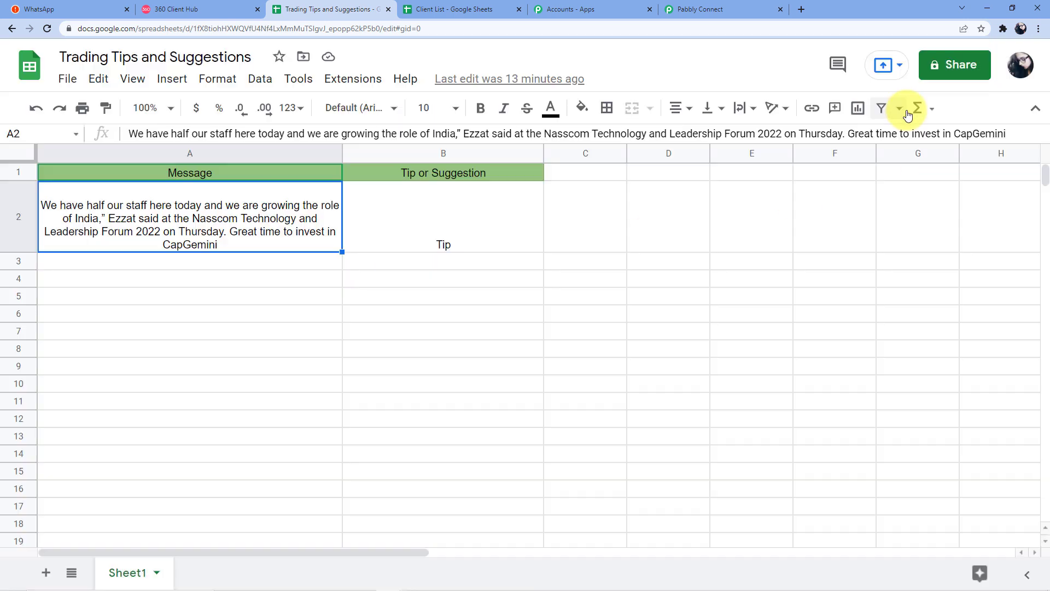
Step: Copy the workflow's webhook URL into the spreadsheet's Pabbly Connect Webhooks initial setup and submit it with trigger column B
left_click(350, 81)
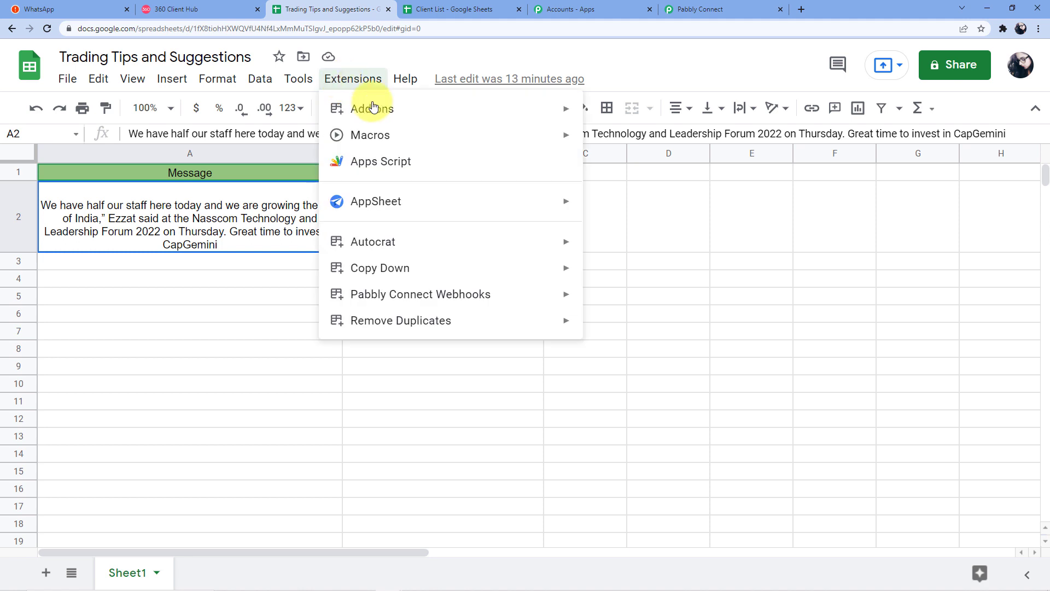
mouse_move(463, 296)
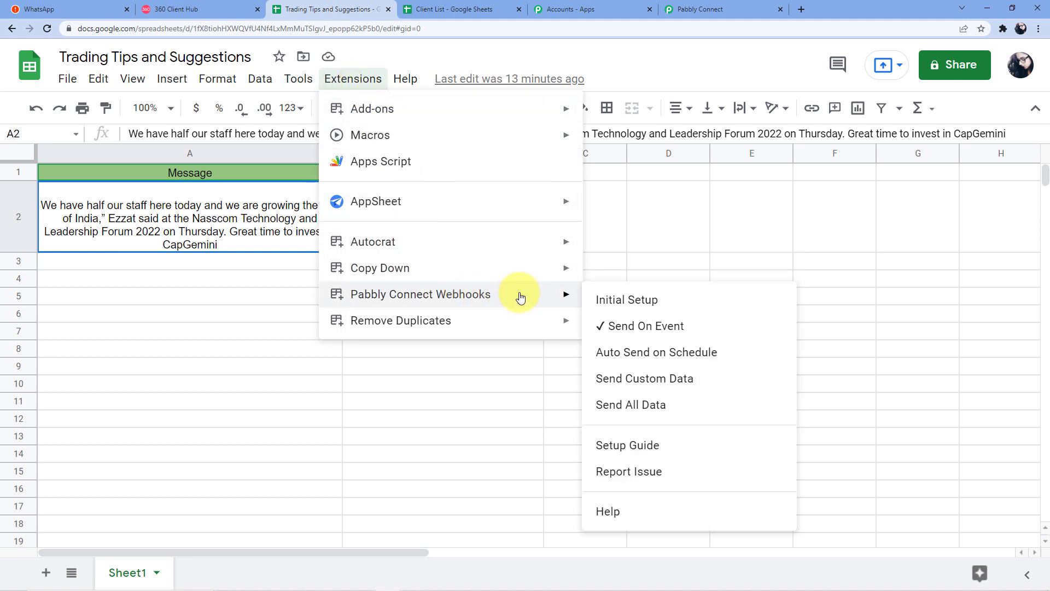
left_click(628, 306)
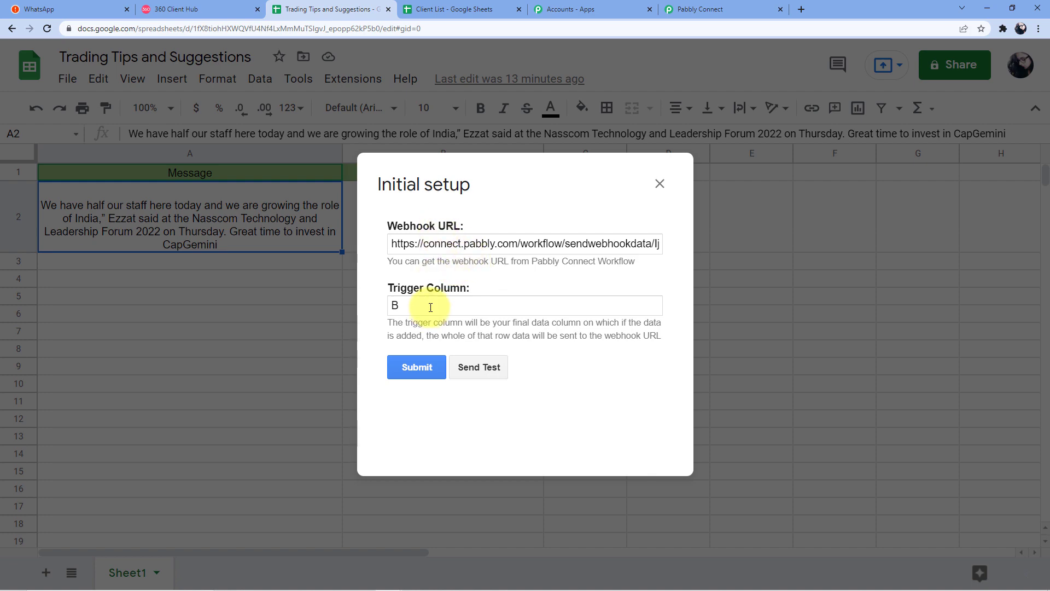
left_click(722, 9)
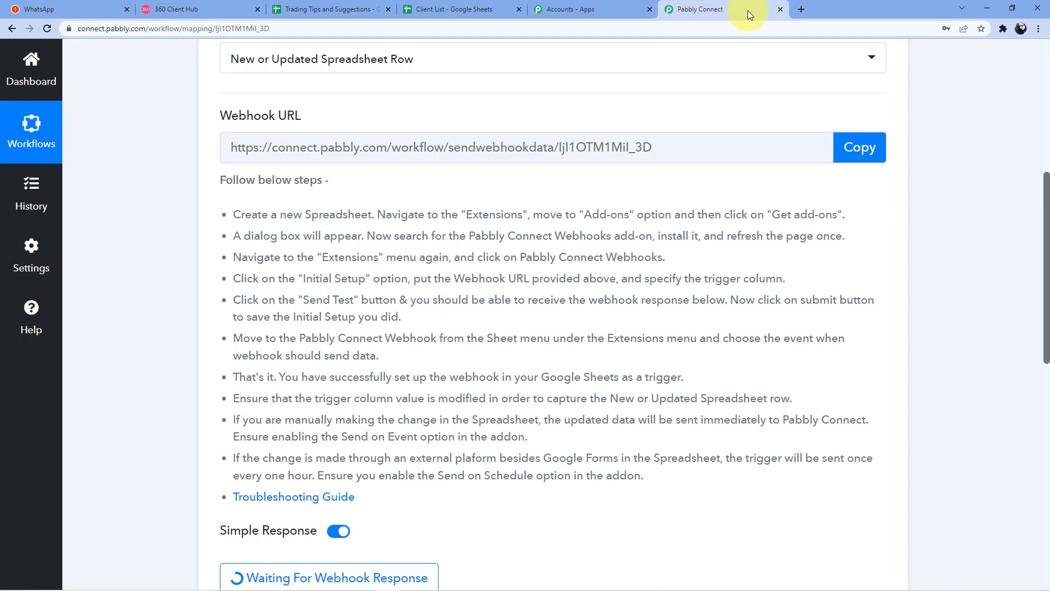
left_click(846, 148)
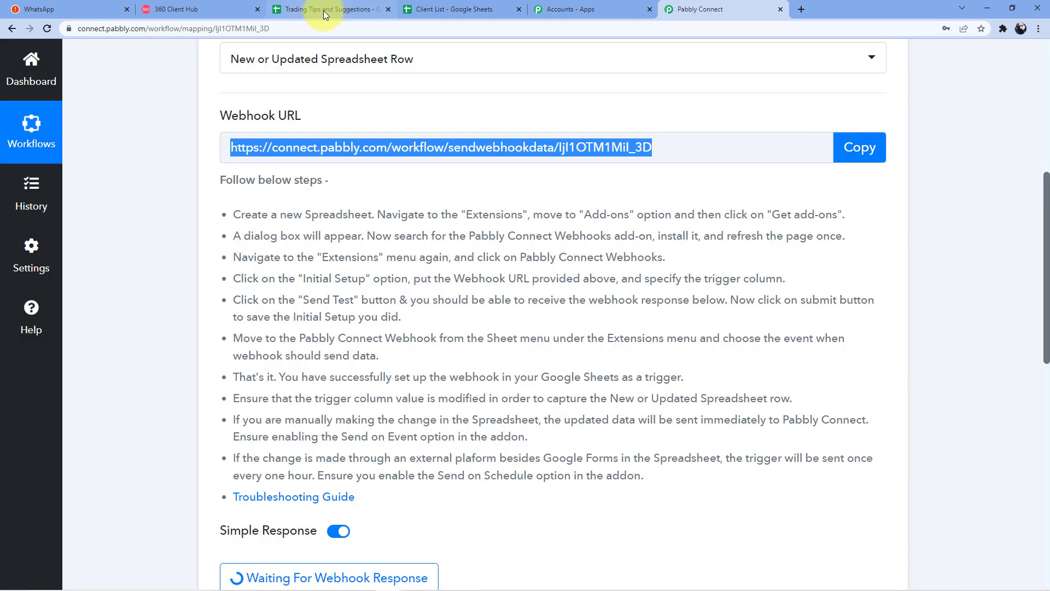
left_click(312, 7)
triple_click(598, 246)
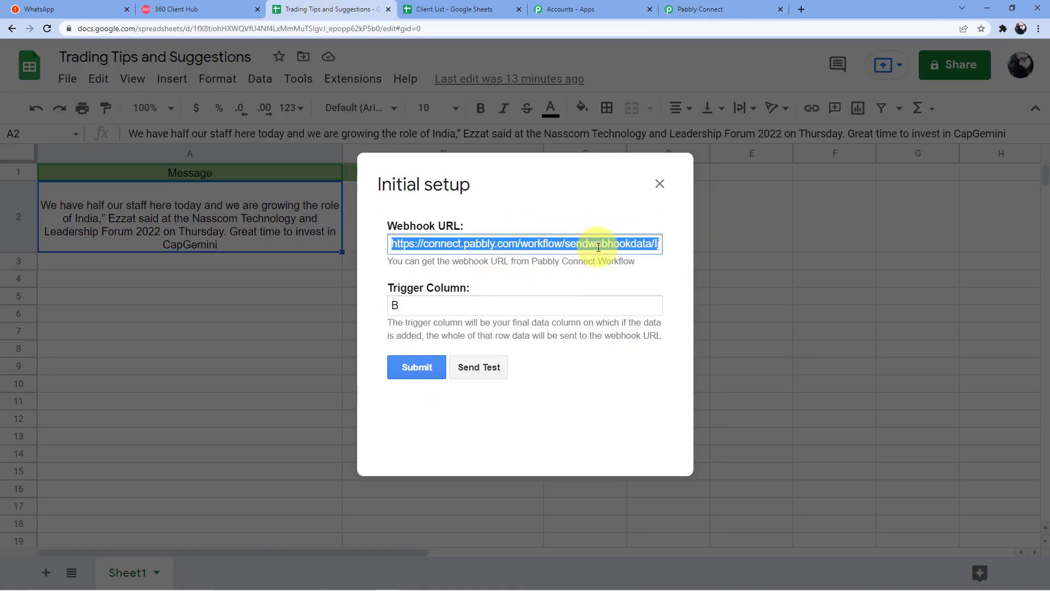
key("BackSpace")
key("ctrl+v")
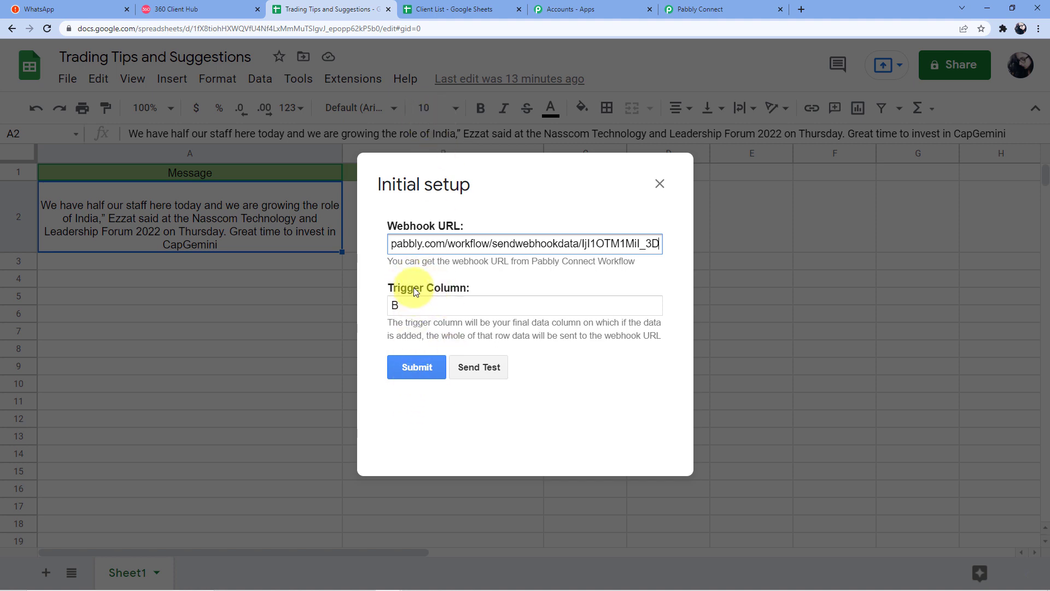
left_click(423, 366)
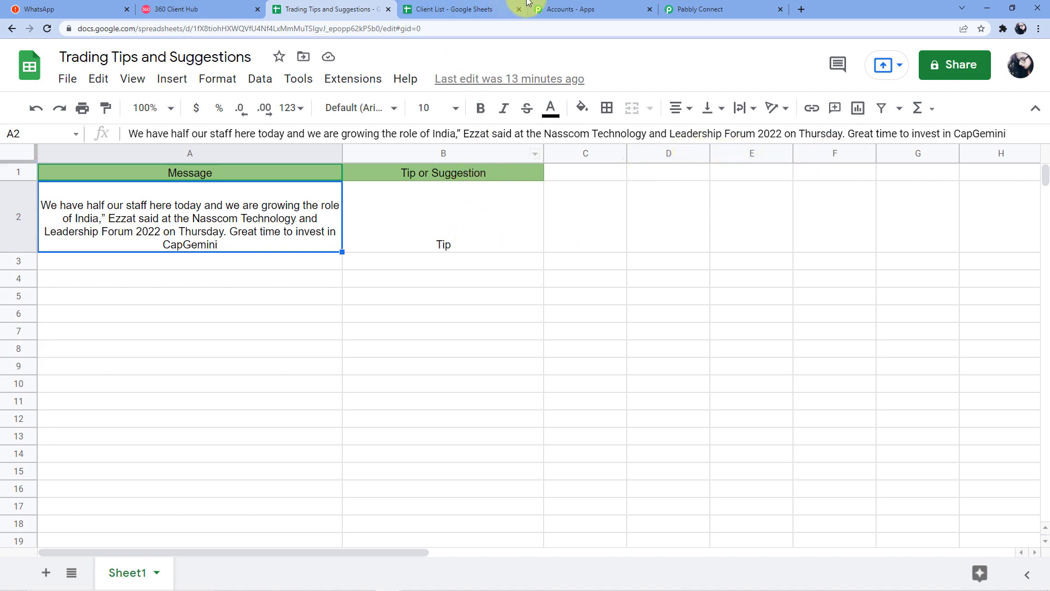
Step: Check the workflow's webhook response status, then send test data from the spreadsheet's Pabbly Connect Webhooks initial setup and close the setup
left_click(711, 9)
scroll(409, 247, "down", 4)
scroll(409, 247, "down", 2)
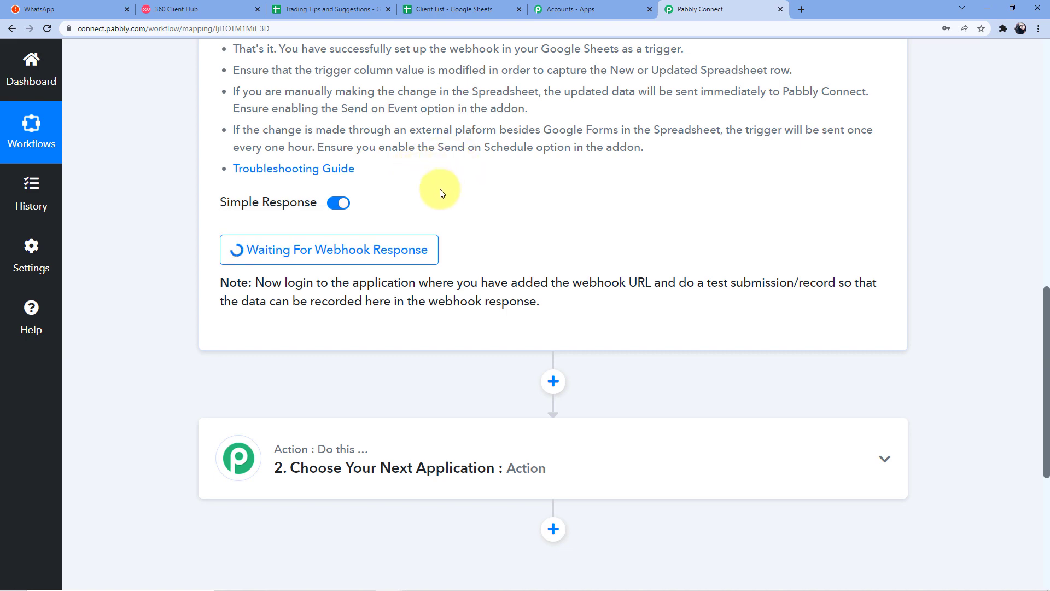
left_click(332, 10)
left_click(351, 78)
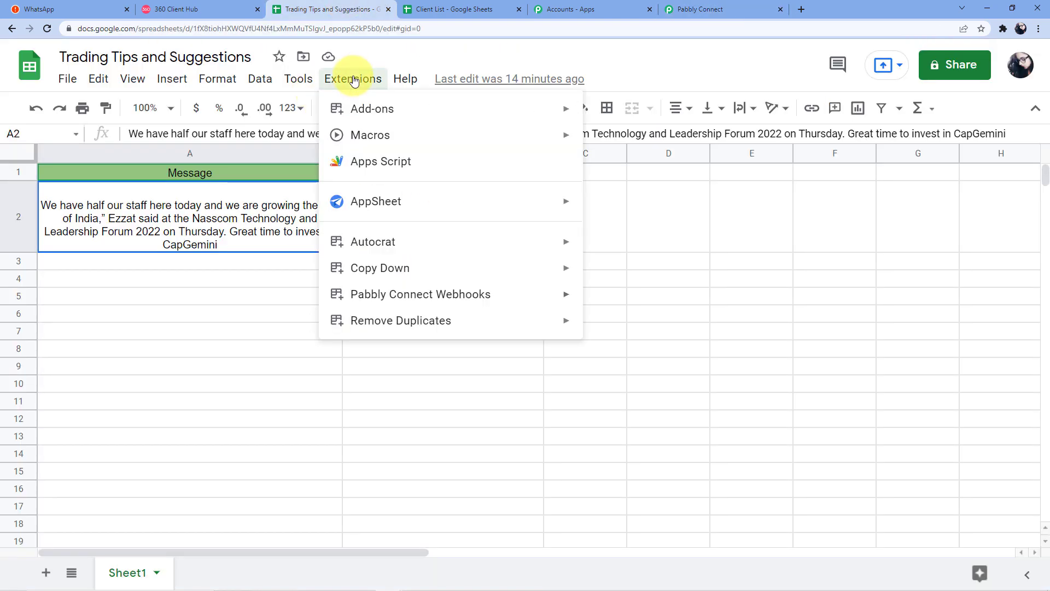
mouse_move(527, 296)
left_click(614, 298)
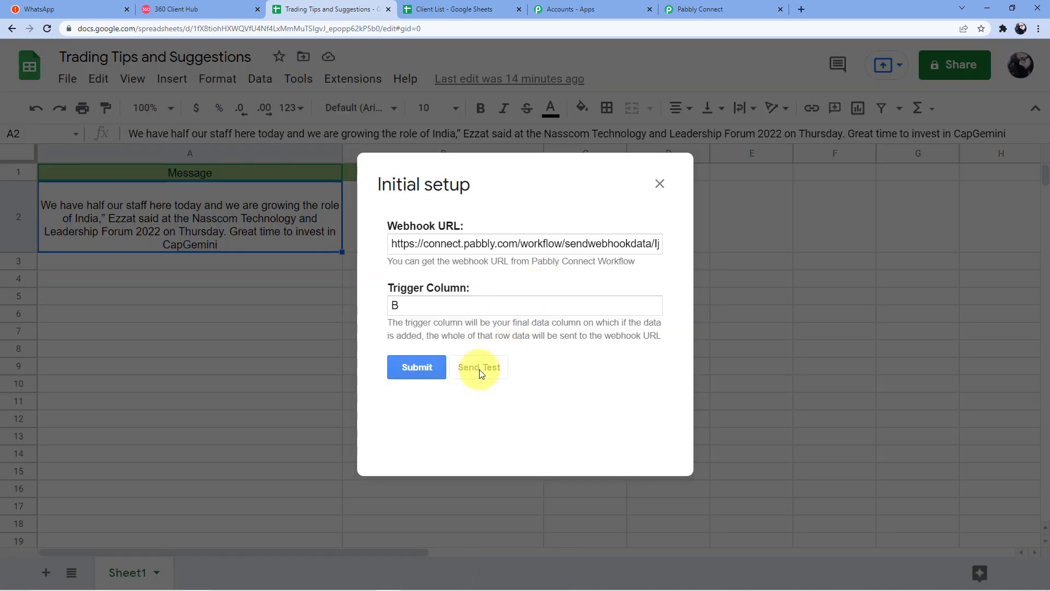
scroll(528, 307, "down", 1)
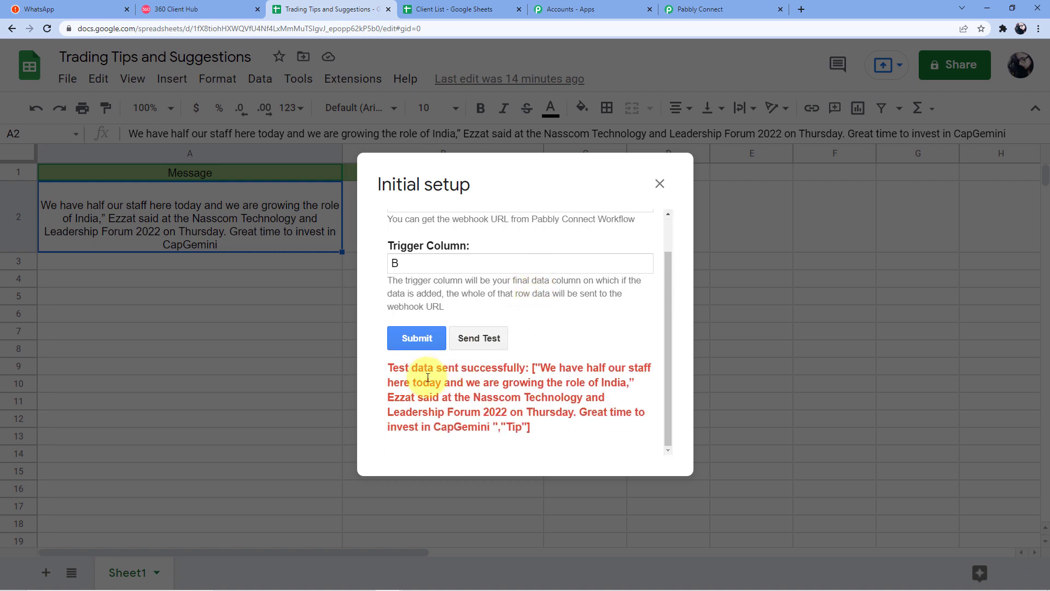
left_click(660, 182)
Step: Review the response received in the Pabbly Connect workflow, enlarging the Message value and checking the Tip Or Suggestion field
left_click(698, 9)
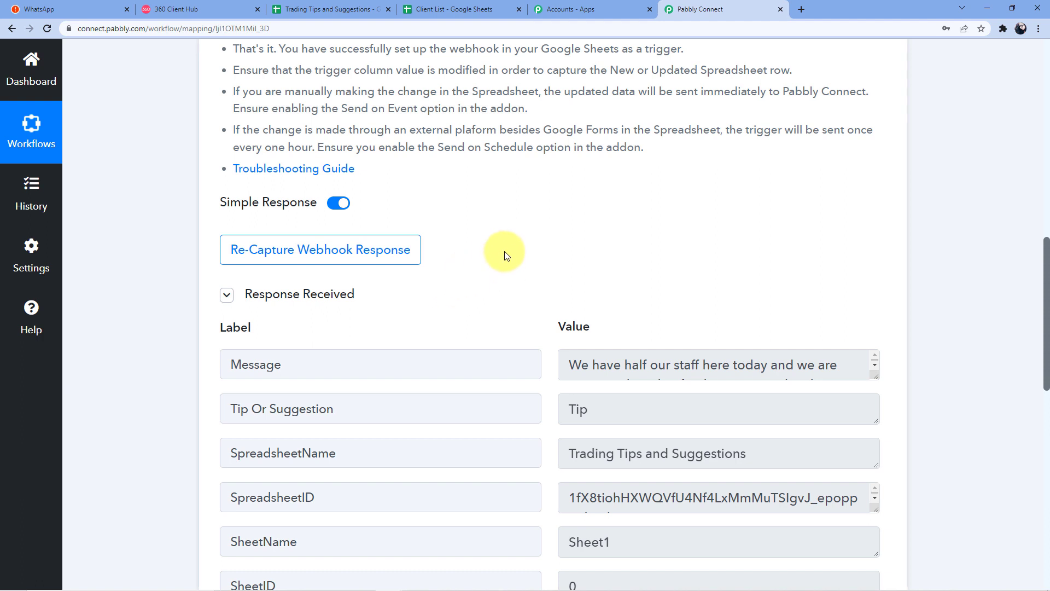
scroll(495, 257, "down", 1)
left_click_drag(876, 325, 884, 417)
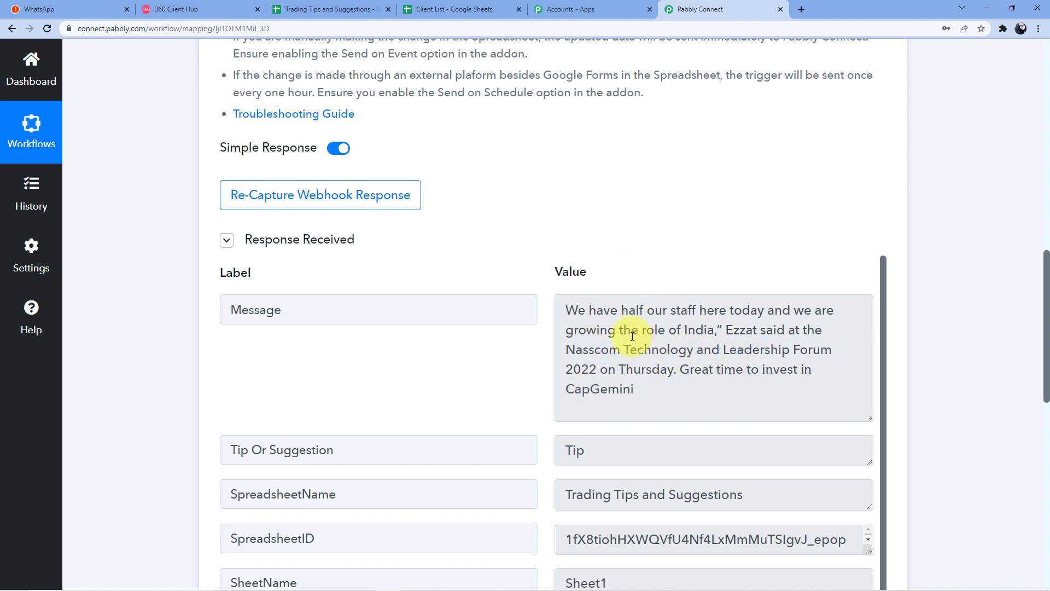
scroll(673, 295, "down", 1)
scroll(671, 293, "down", 1)
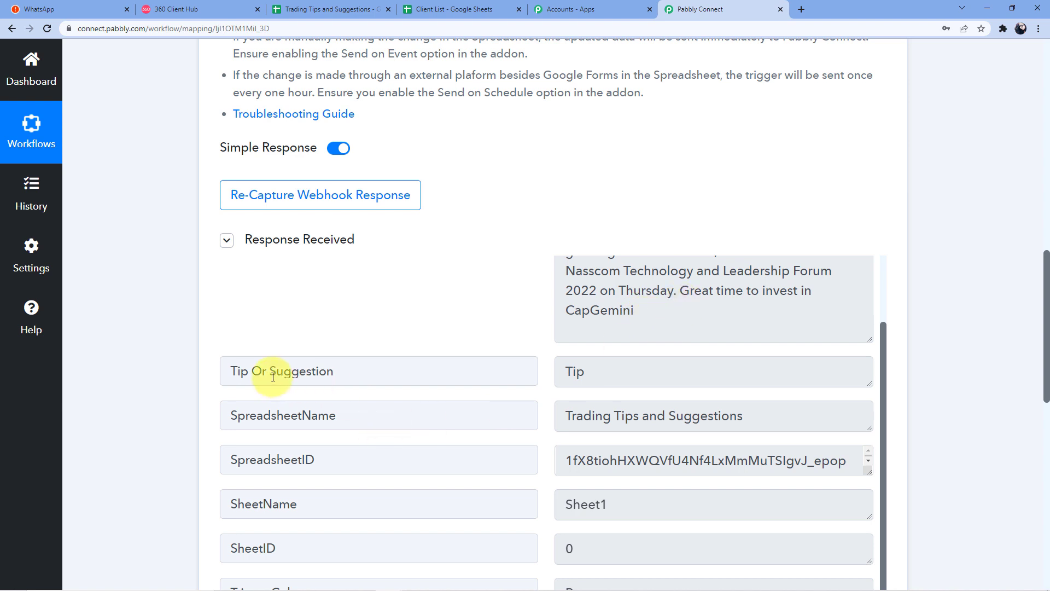
left_click(231, 370)
left_click_drag(231, 371, 298, 368)
left_click(345, 369)
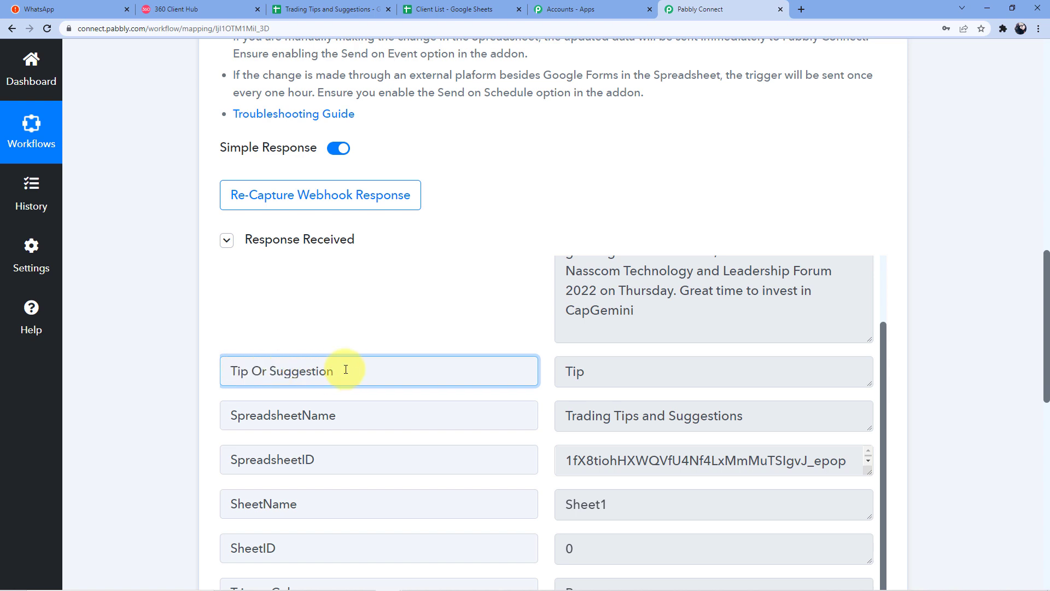
Step: Compare the Tip or Suggestion column in the Trading Tips and Suggestions spreadsheet with the webhook response in the workflow
left_click(298, 9)
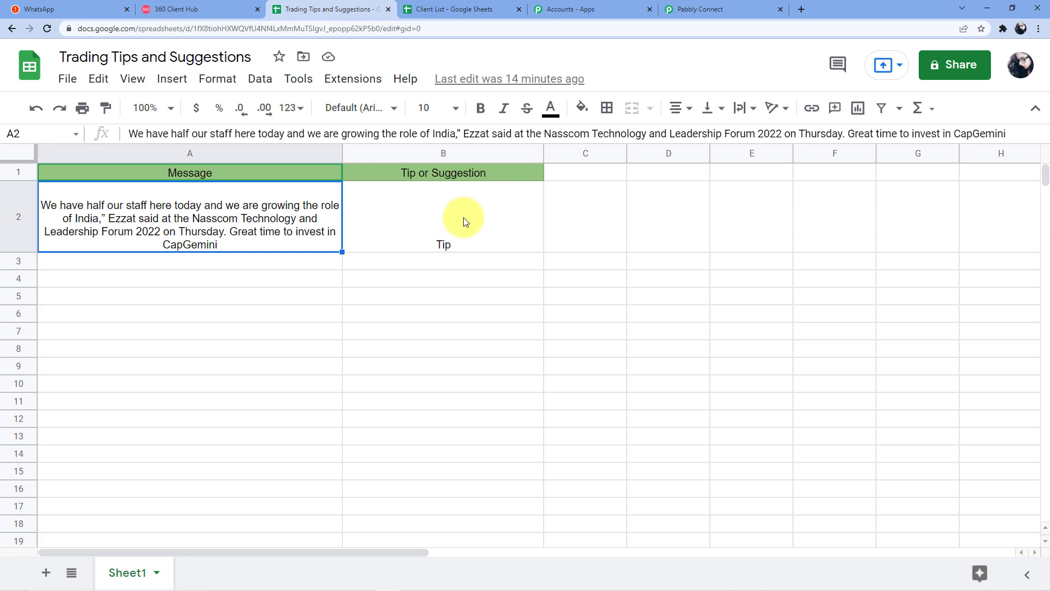
left_click(454, 261)
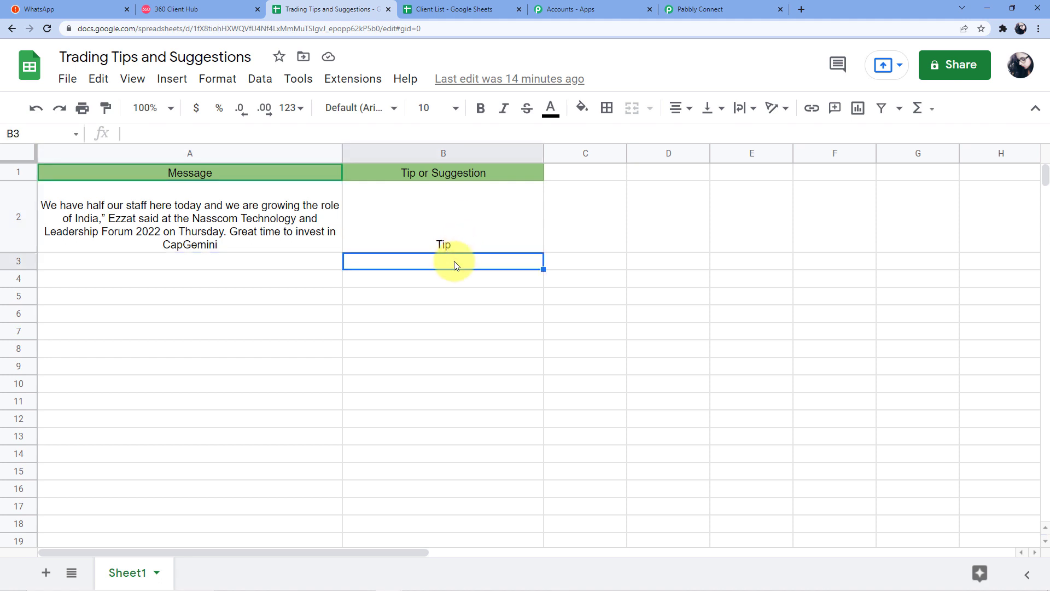
left_click(445, 228)
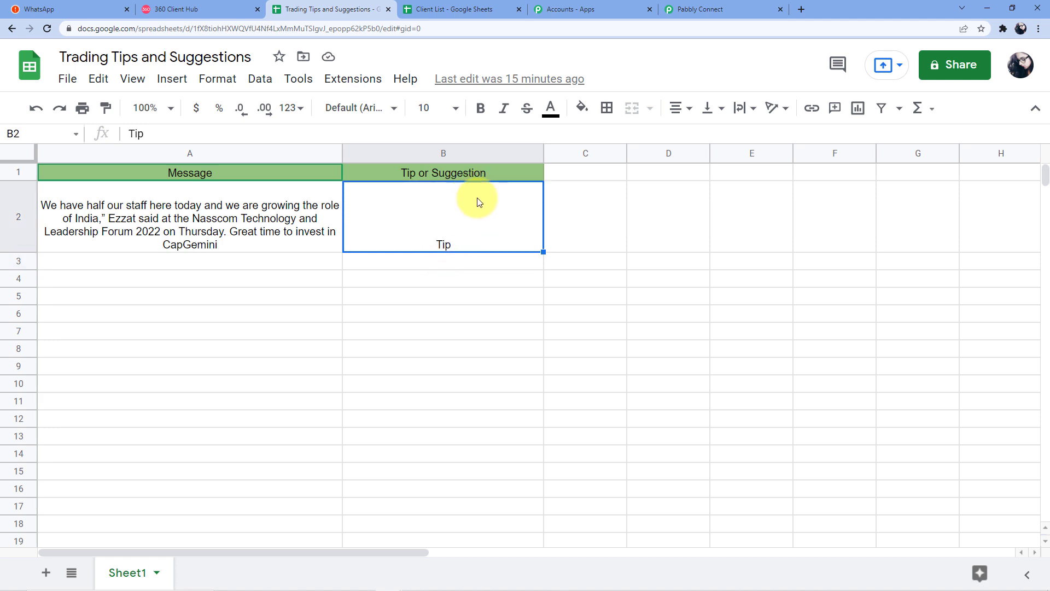
left_click(705, 10)
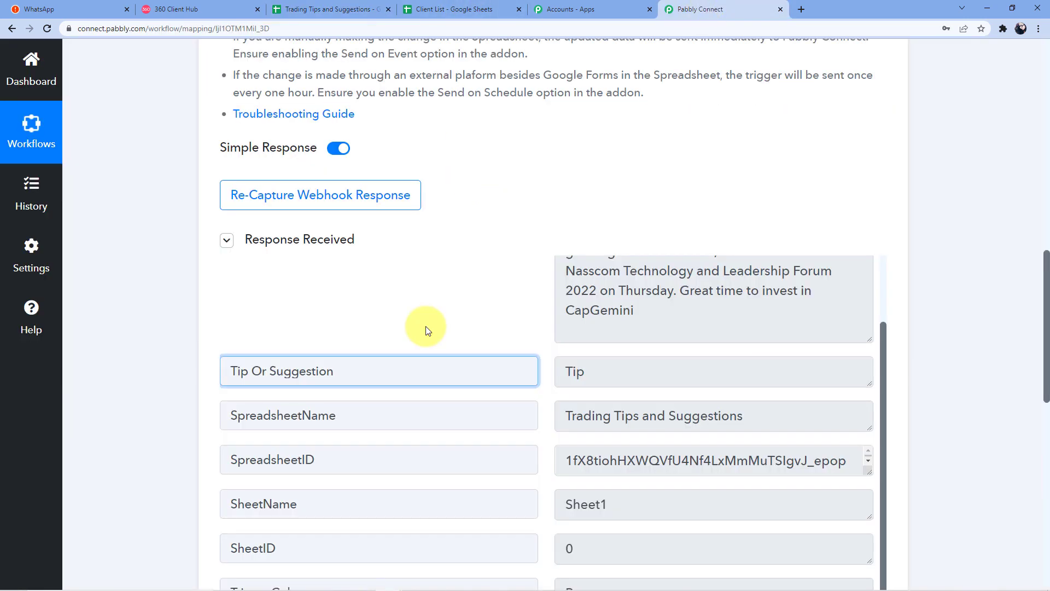
left_click(265, 243)
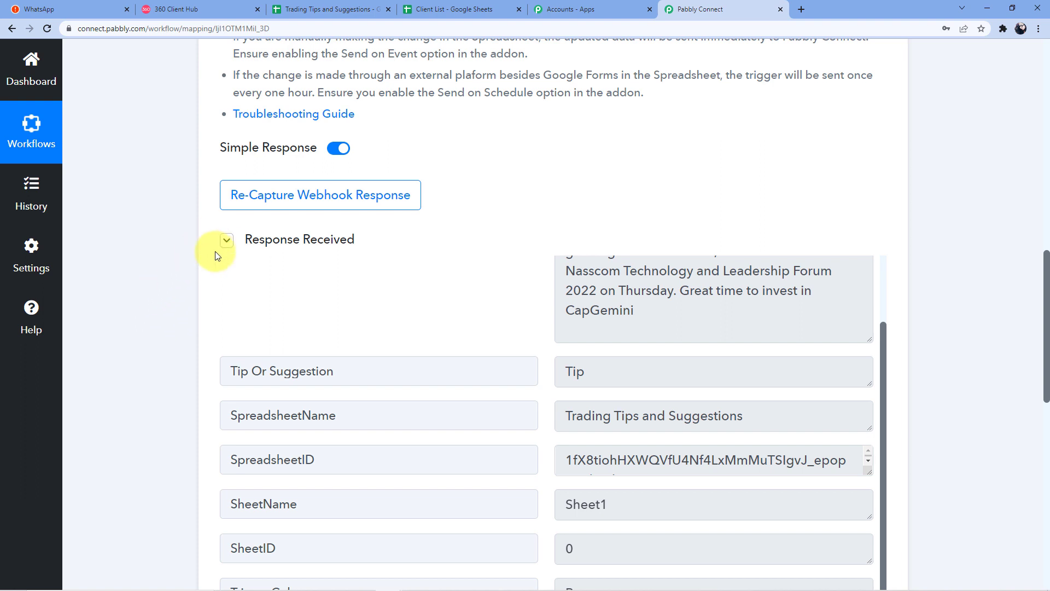
scroll(163, 279, "up", 4)
Step: Set the workflow's second step to the Google Sheets app with the action event Get Row(s)
scroll(163, 279, "down", 14)
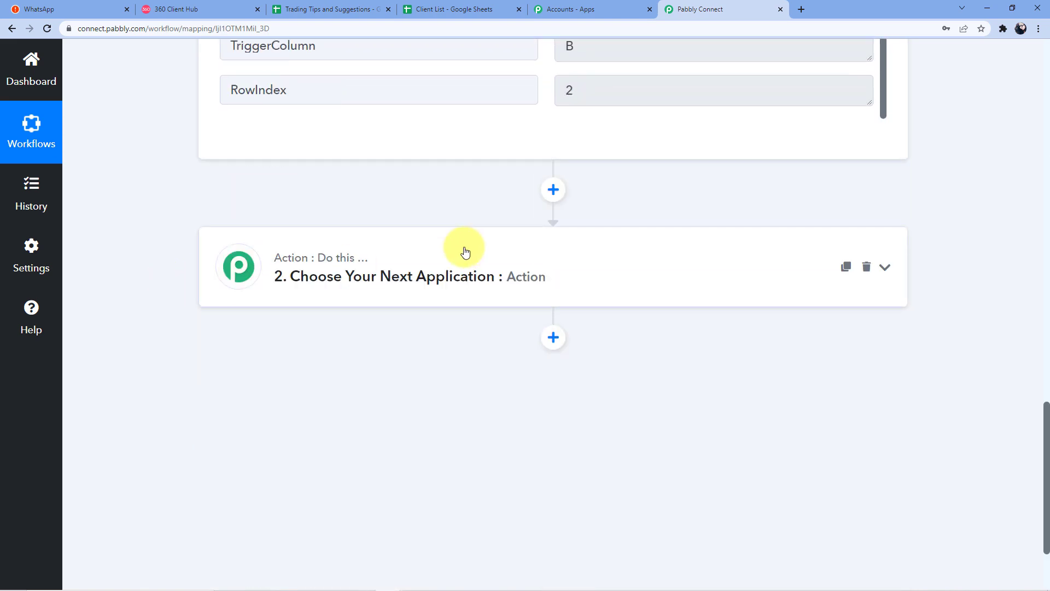
left_click(464, 250)
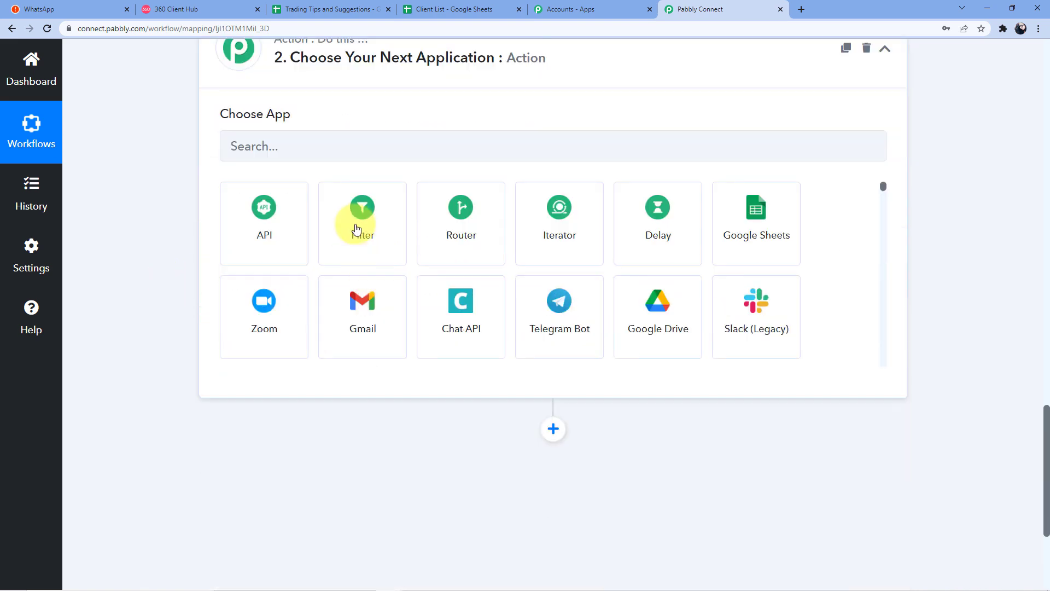
left_click(343, 157)
type("Goog")
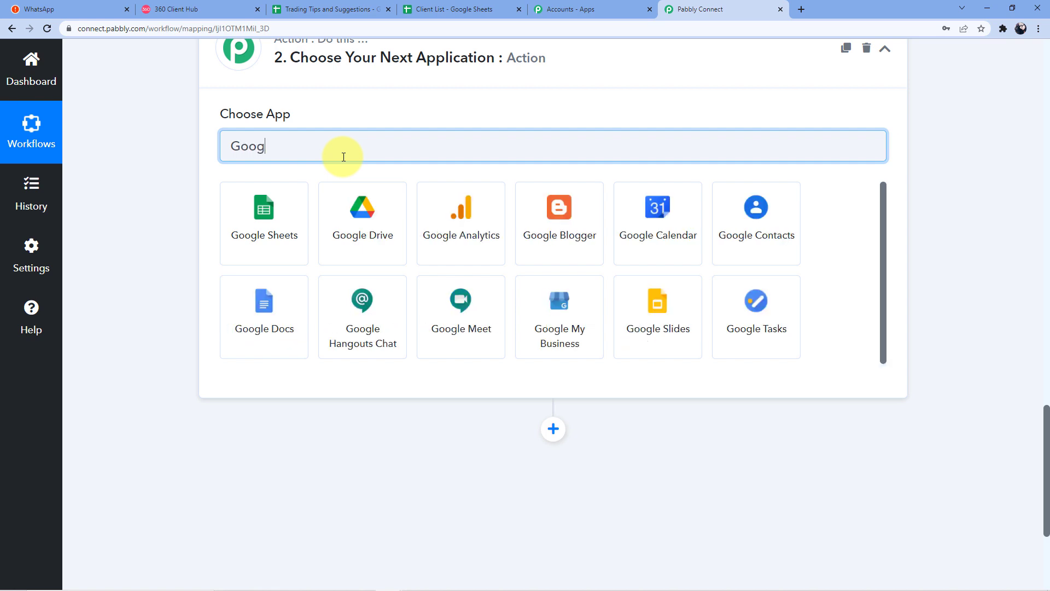
key("BackSpace")
type("ogle")
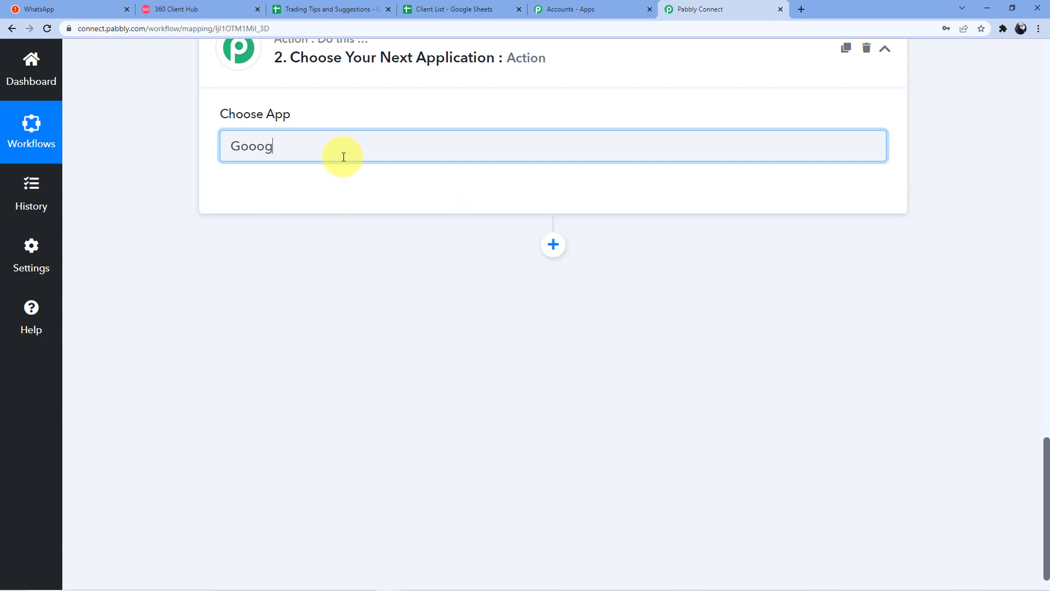
key("BackSpace")
key("BackSpace")
key("BackSpace")
key("BackSpace")
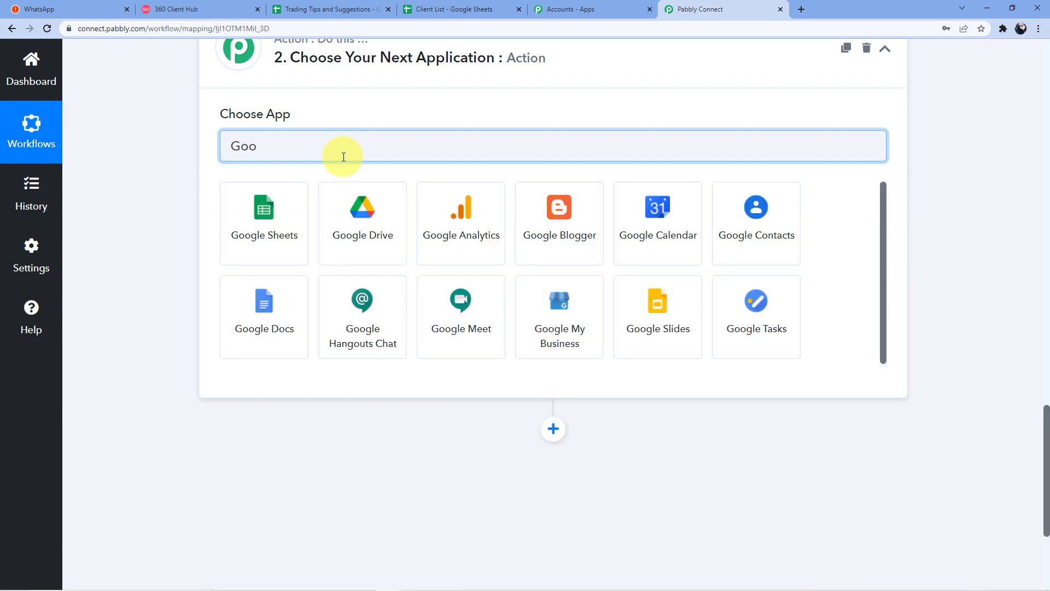
left_click(263, 222)
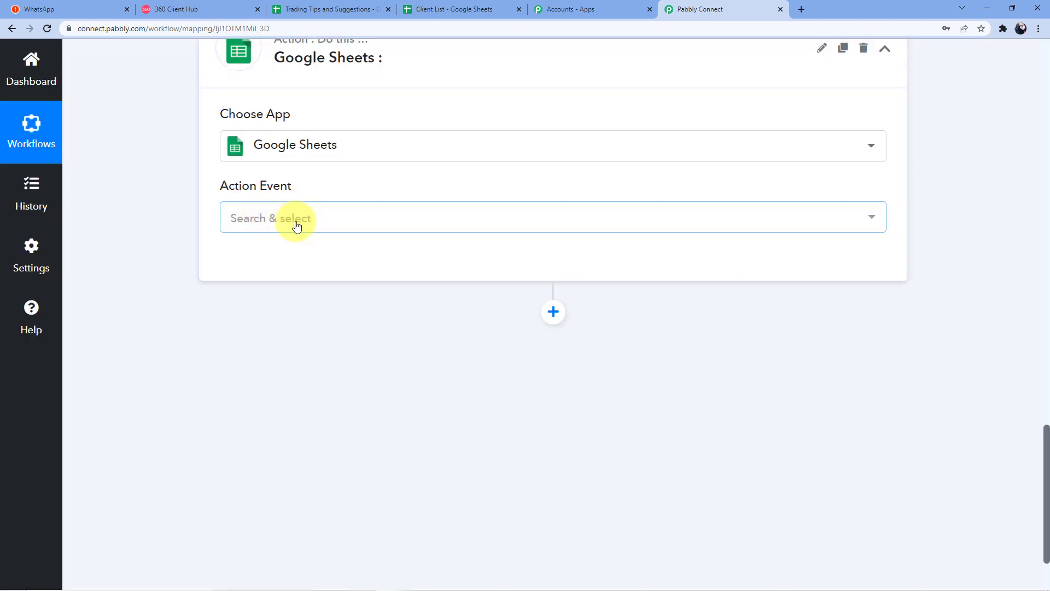
left_click(296, 226)
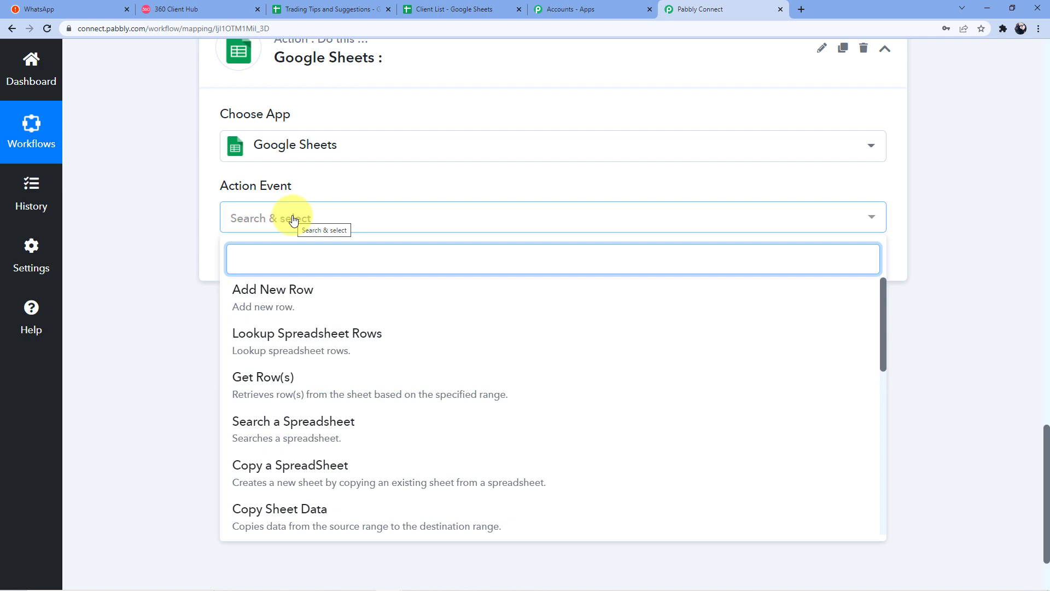
scroll(307, 258, "down", 1)
left_click(293, 327)
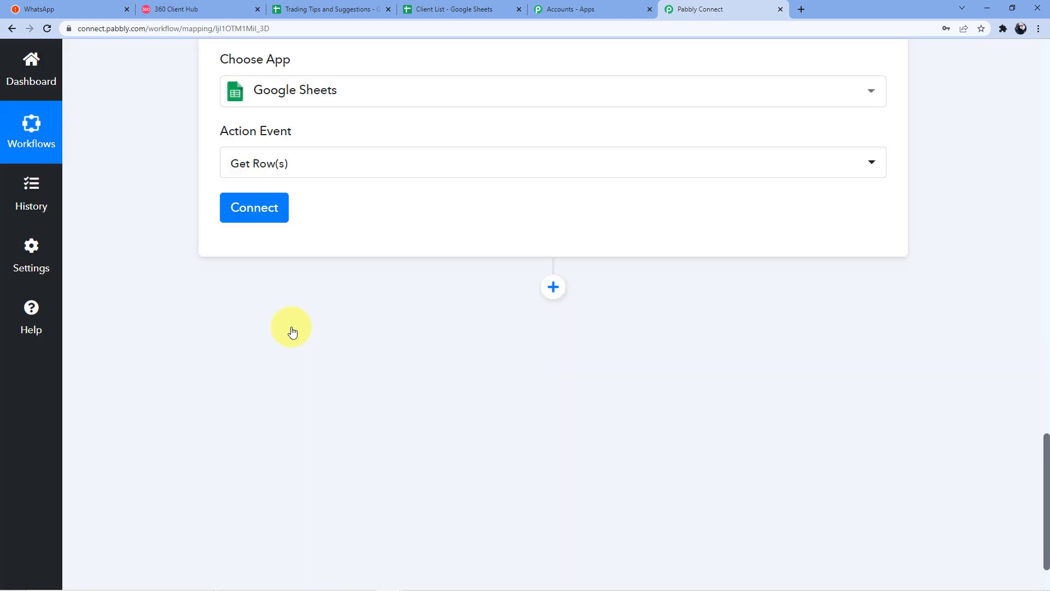
Step: Add a new Google Sheets connection for the action and authorize Pabbly Connect Sheets with the spreadsheet owner's Google account
left_click(270, 215)
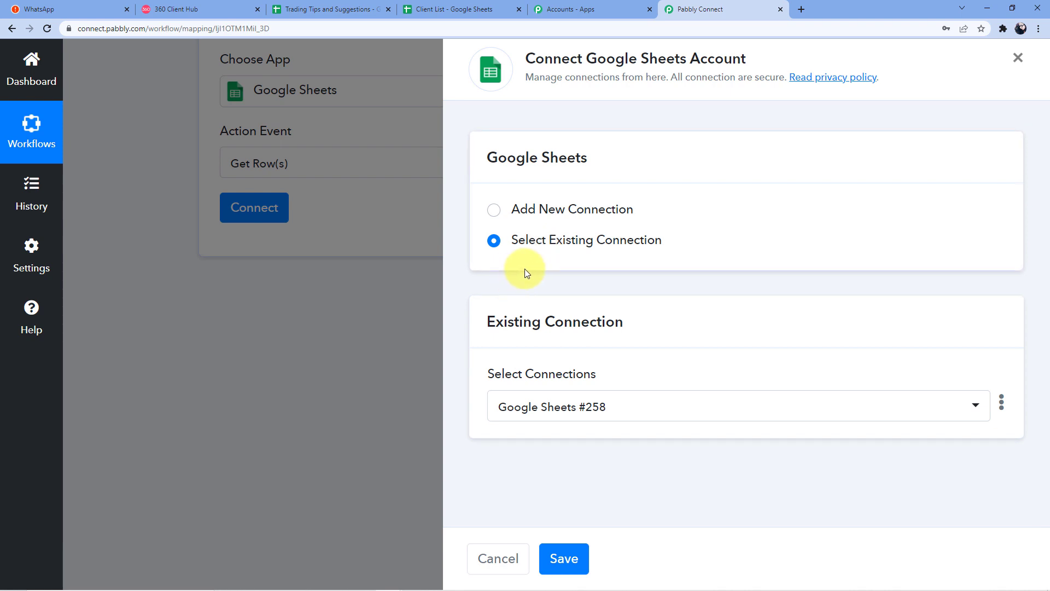
left_click(558, 215)
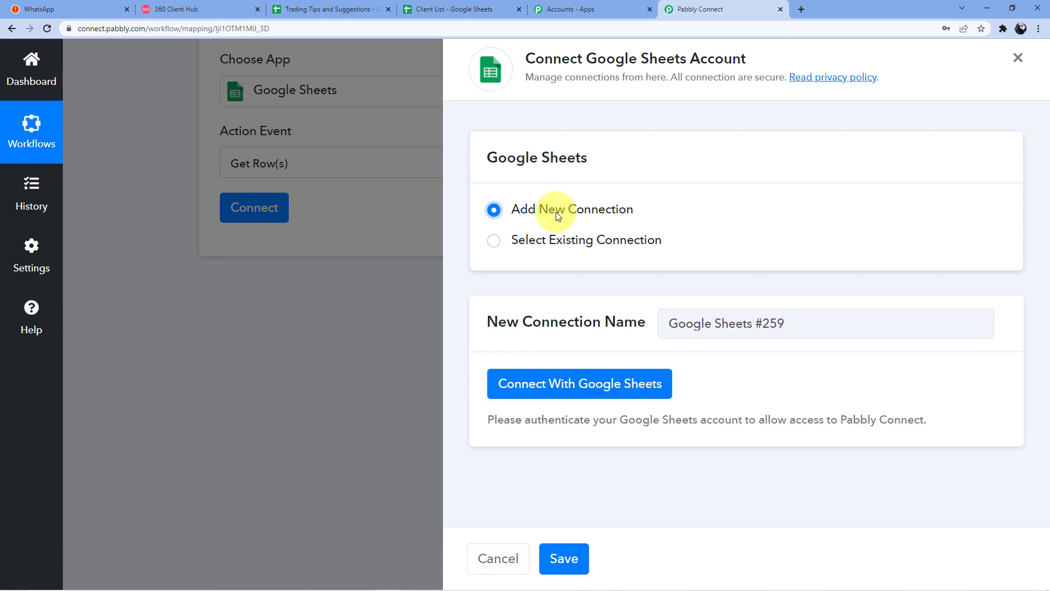
left_click(567, 389)
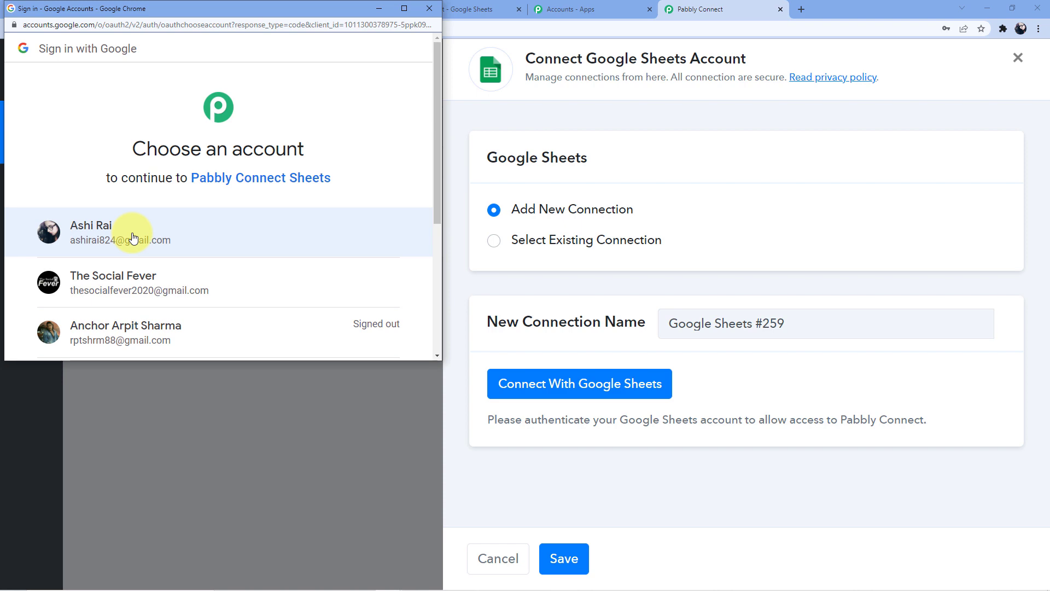
left_click(133, 236)
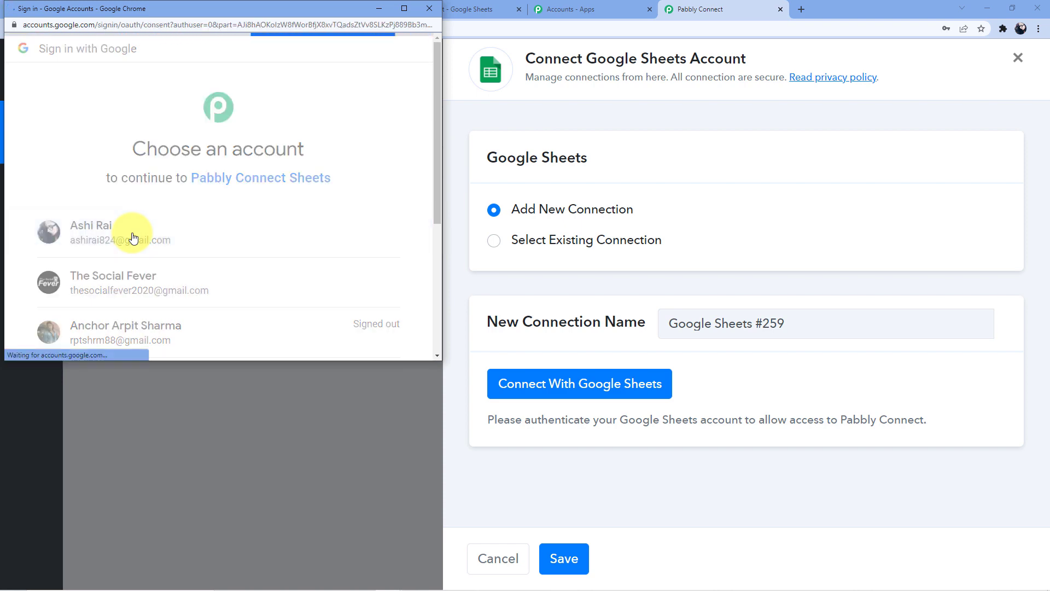
scroll(225, 197, "down", 4)
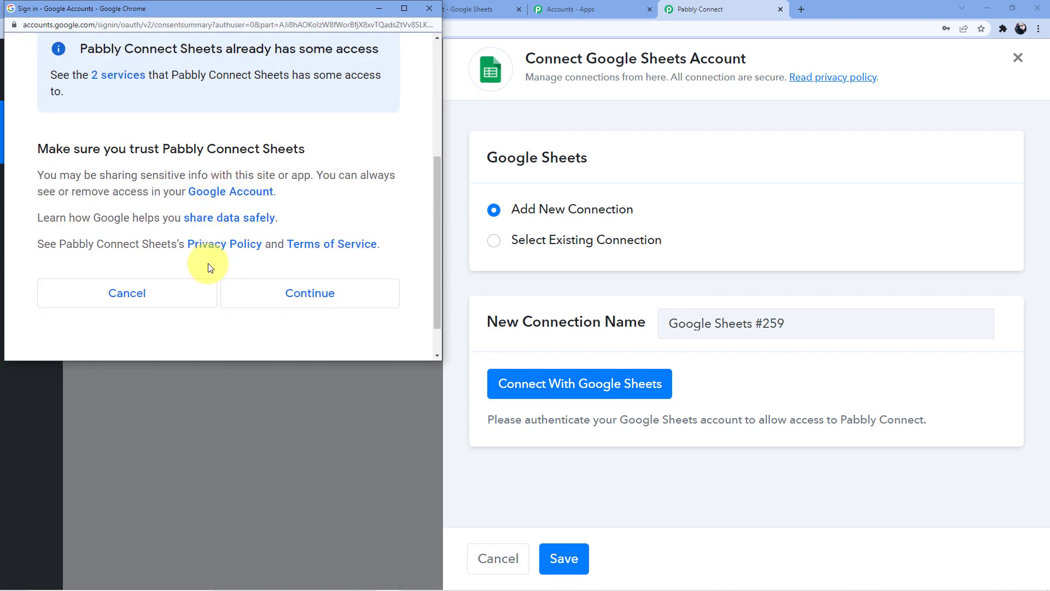
left_click(281, 302)
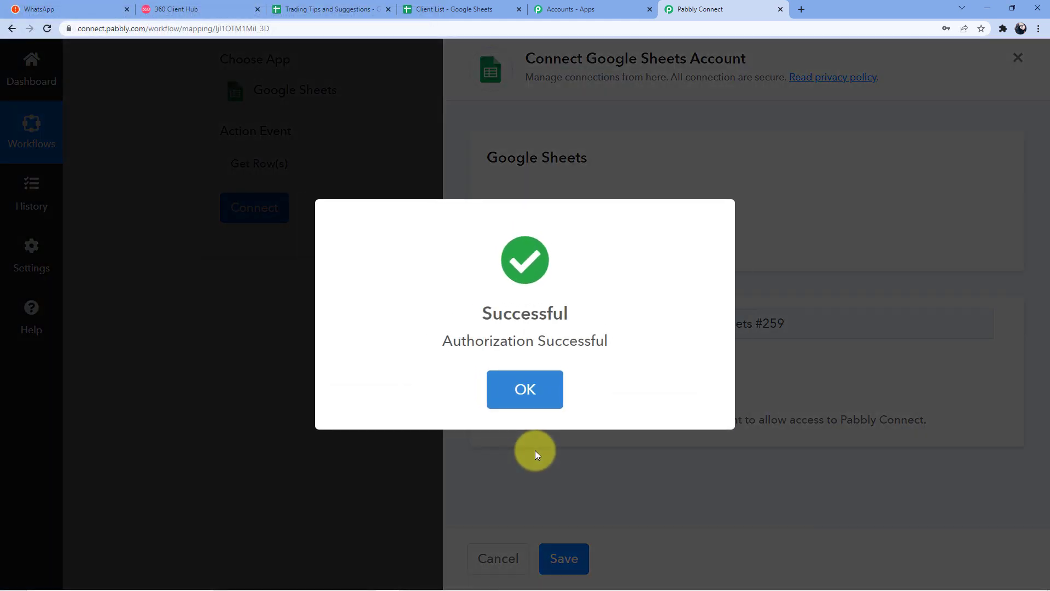
Step: Finish the account authorization and select Client List as the spreadsheet for the Get Row(s) action
left_click(525, 387)
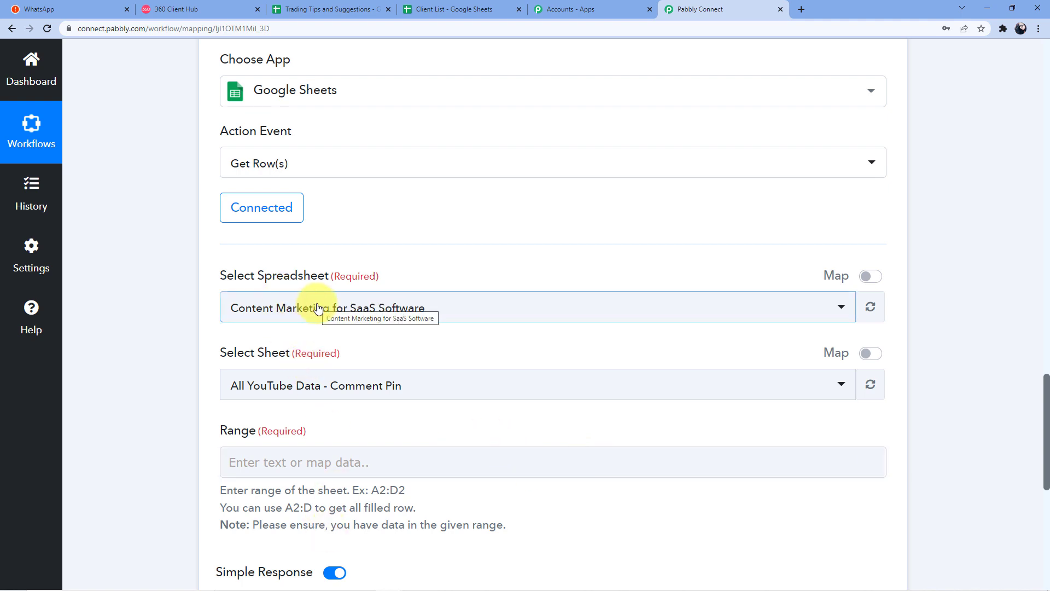
left_click(423, 9)
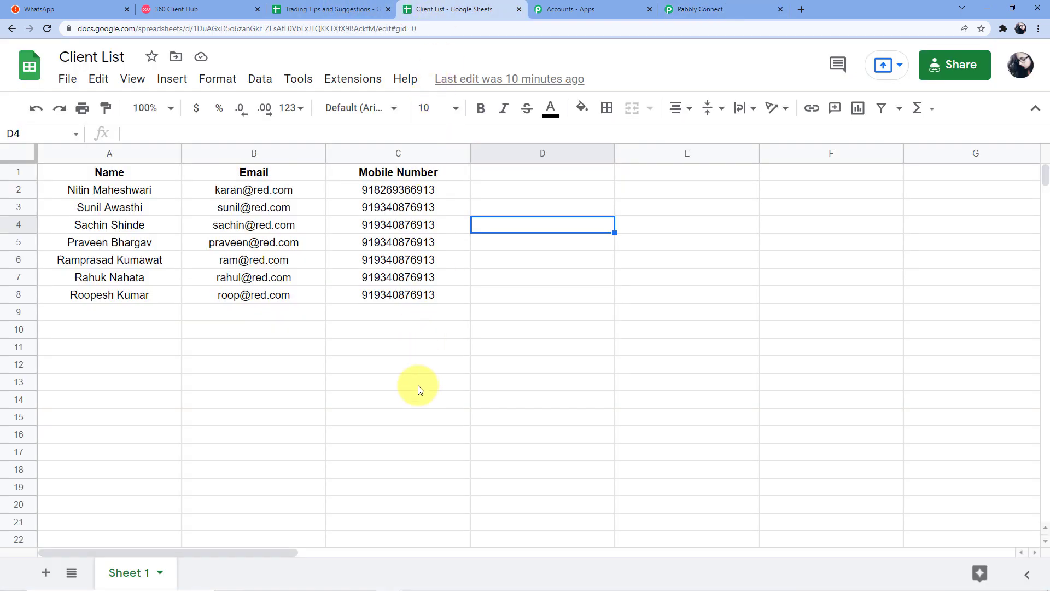
scroll(419, 432, "down", 2)
scroll(434, 450, "up", 2)
left_click(701, 9)
left_click(375, 310)
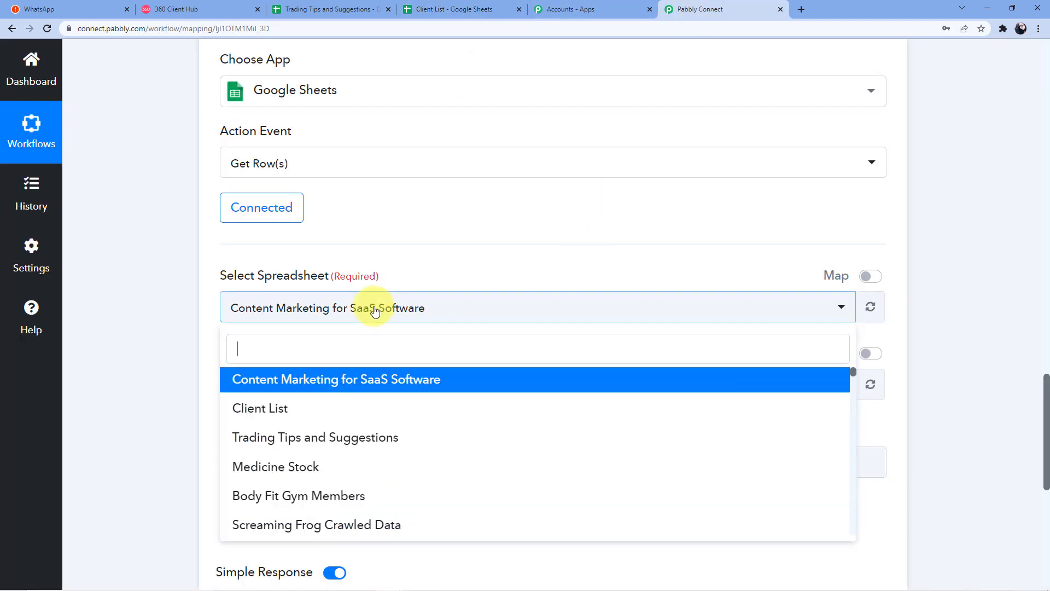
left_click(284, 409)
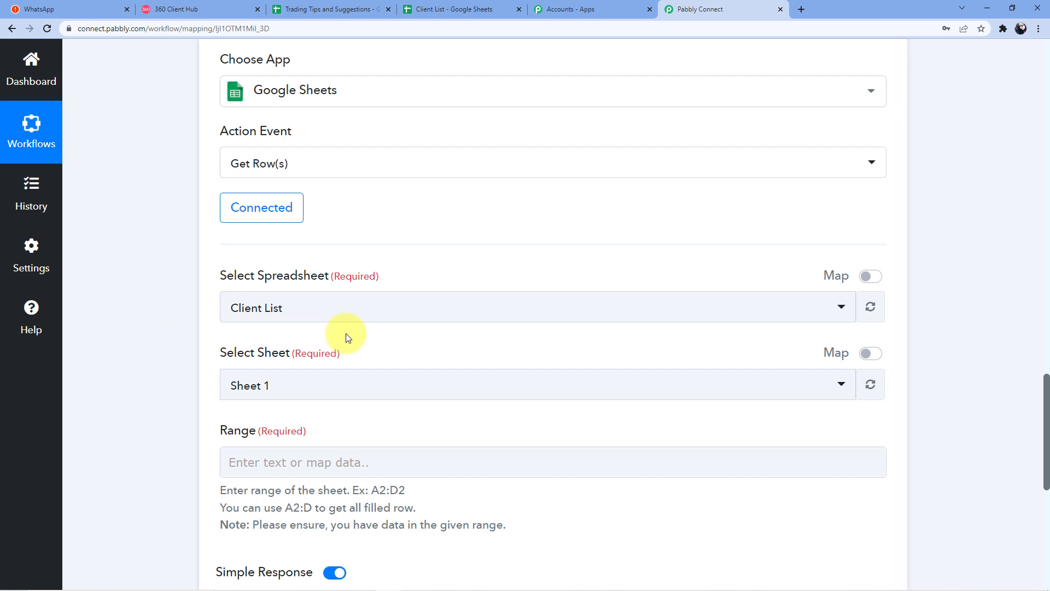
Step: Examine the client data in the Client List spreadsheet, checking its first data row, filled rows and columns to determine the range
scroll(345, 338, "down", 1)
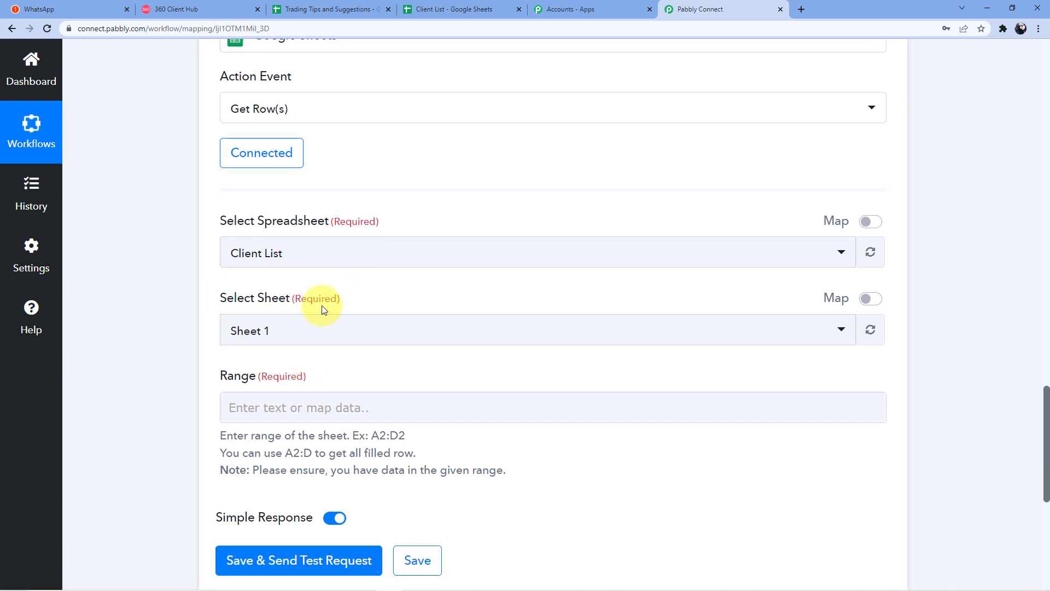
left_click(291, 409)
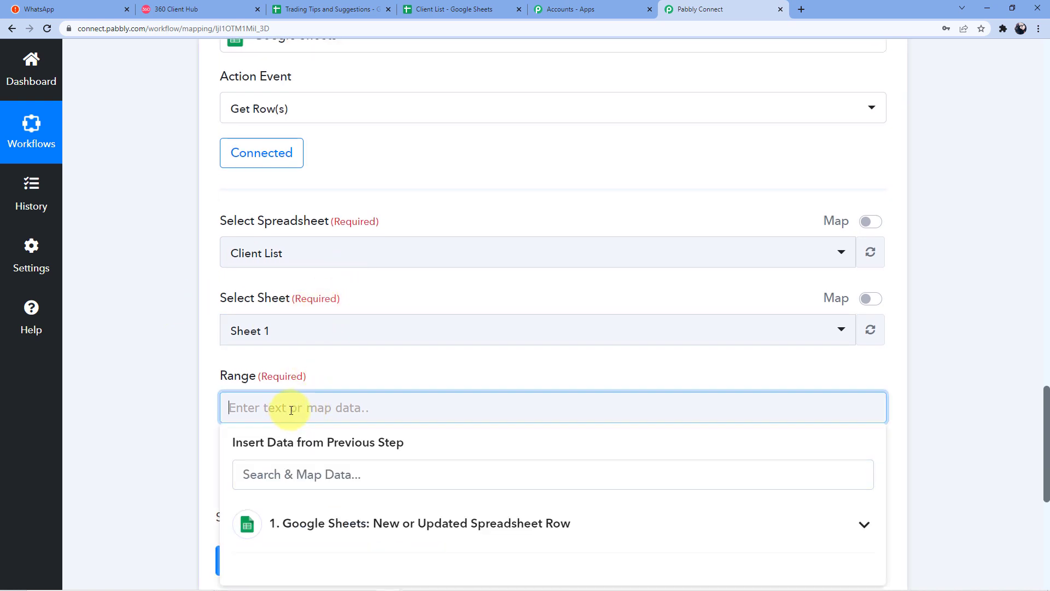
left_click(451, 7)
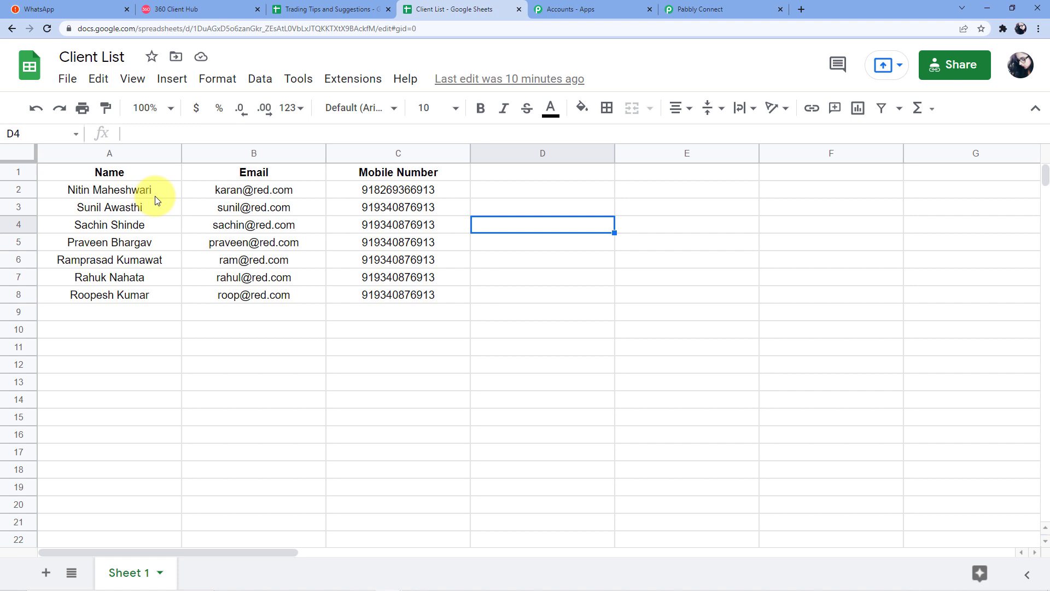
left_click(71, 197)
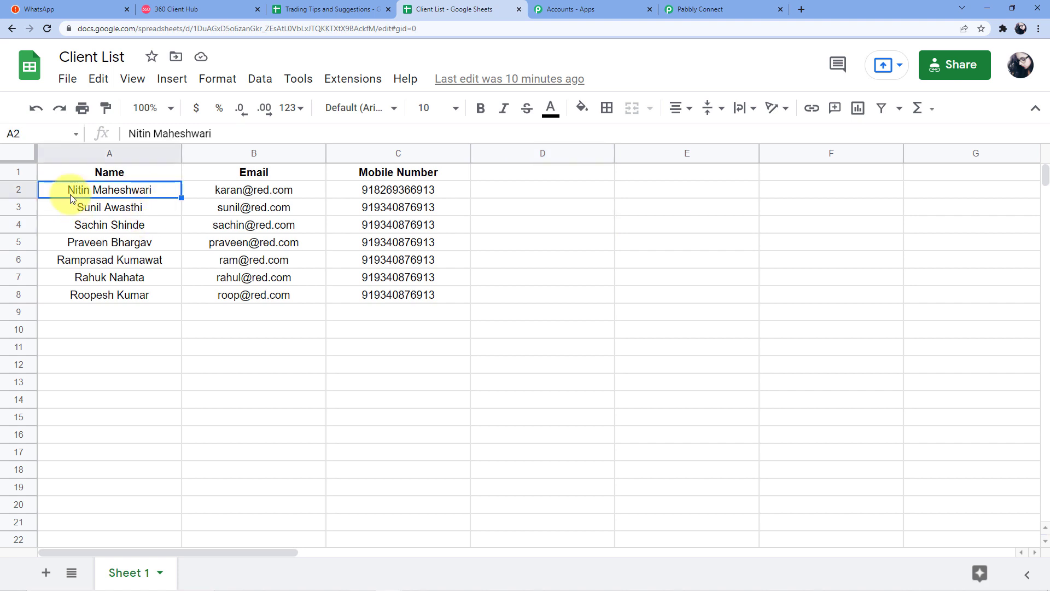
key("Right")
key("Right")
key("Down")
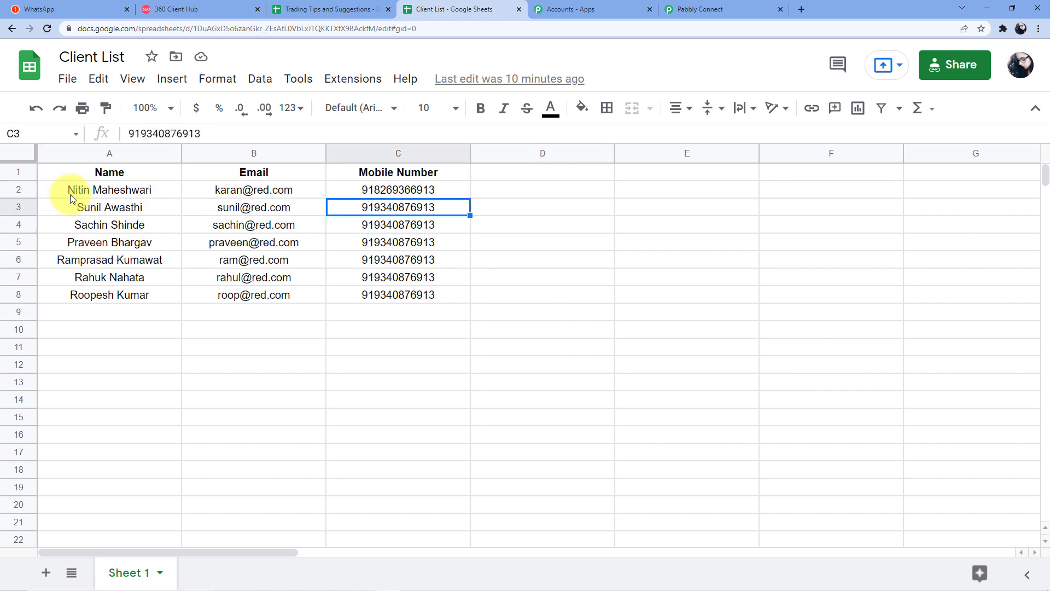
key("Left")
key("Left")
key("Down")
key("Down")
key("Down")
key("Down")
key("Down")
key("Right")
key("Right")
key("Right")
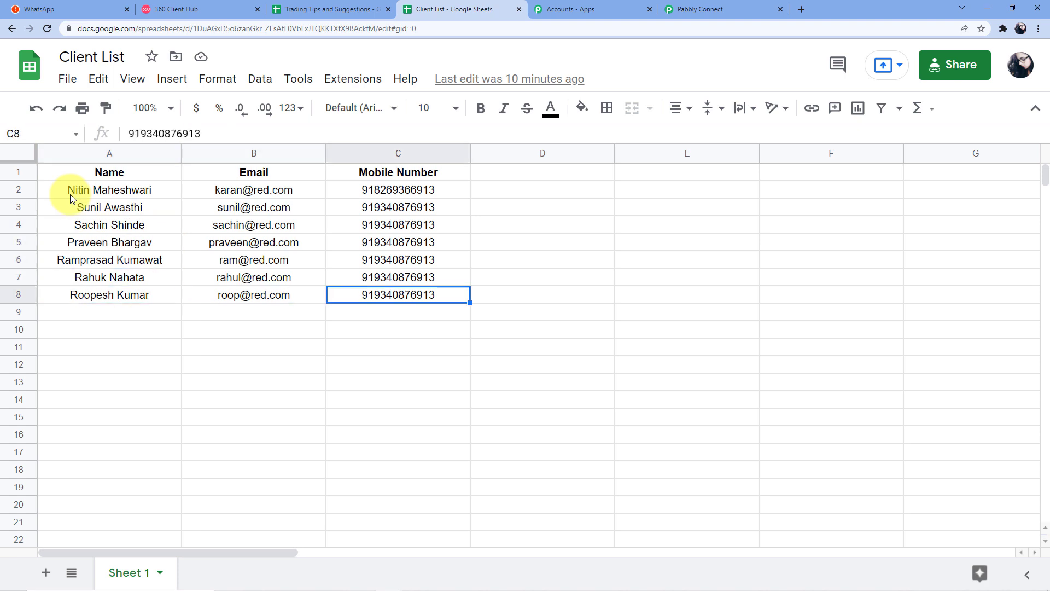
double_click(47, 189)
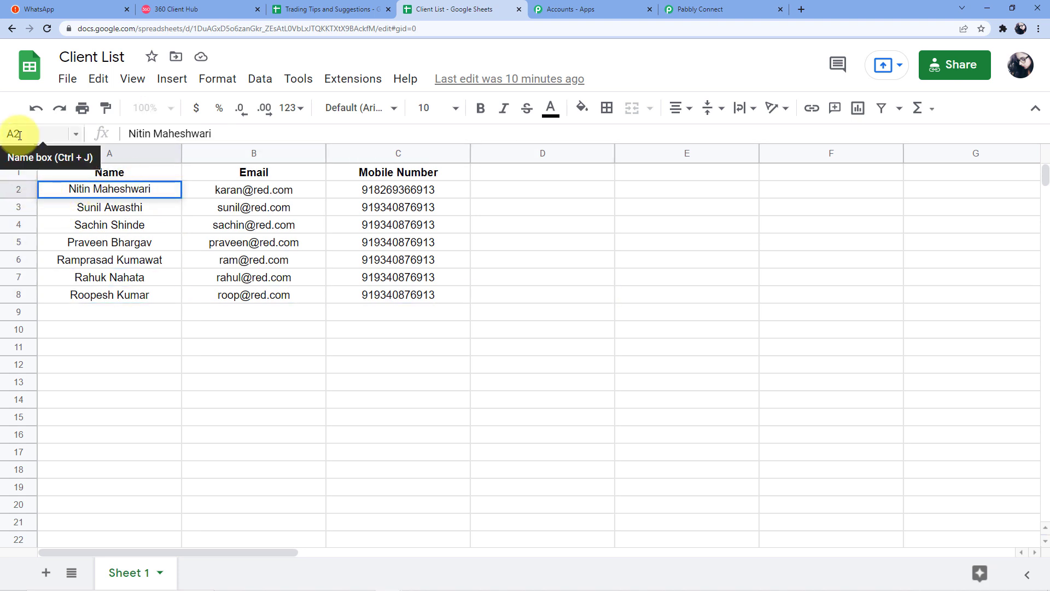
left_click(27, 190)
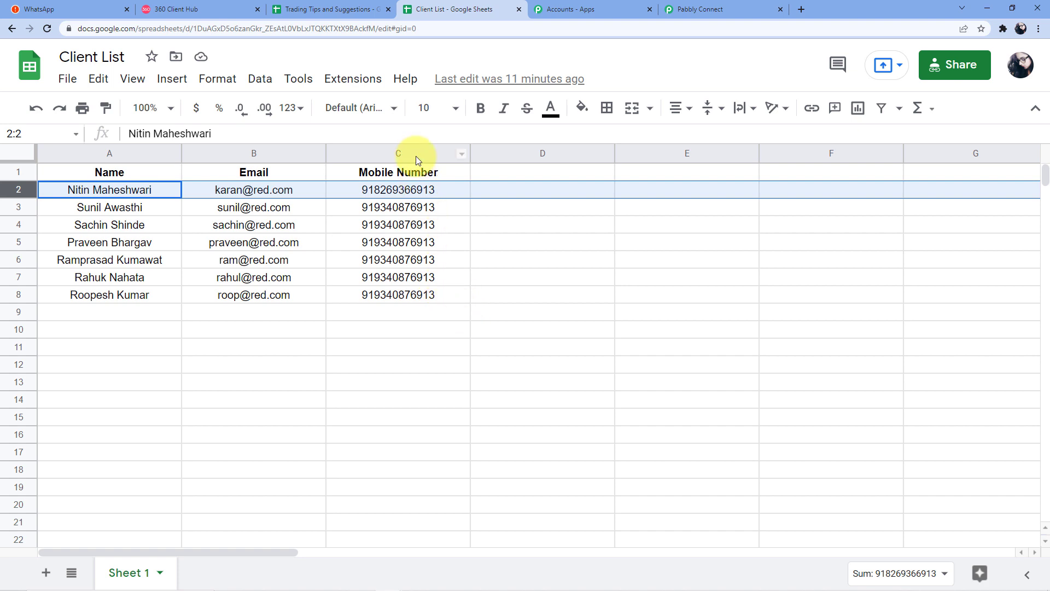
Step: Set the Get Row(s) action's range to A2:C in the Pabbly Connect workflow
left_click(677, 6)
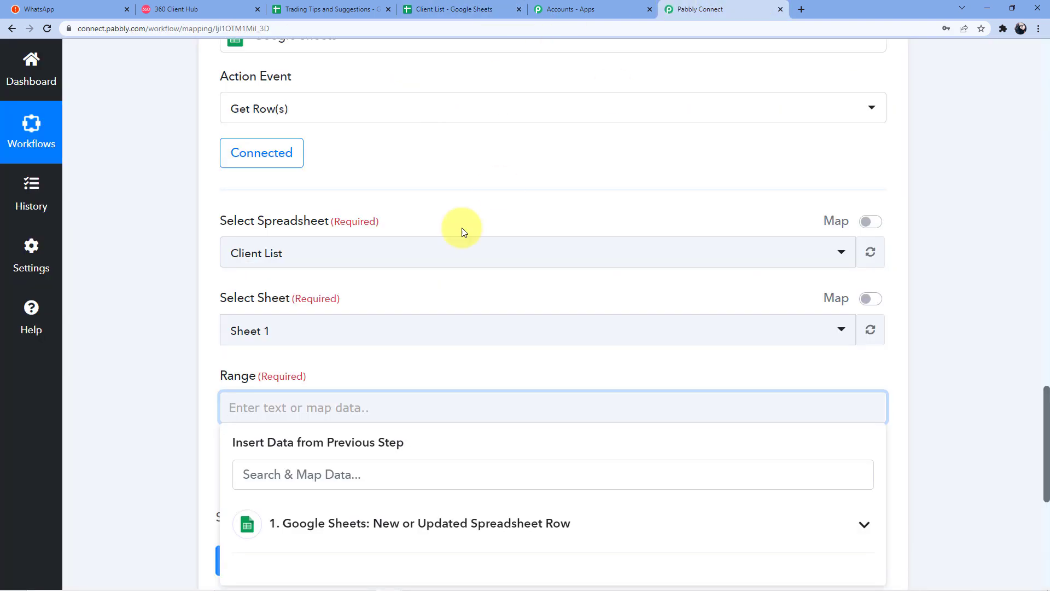
left_click(282, 410)
type("A")
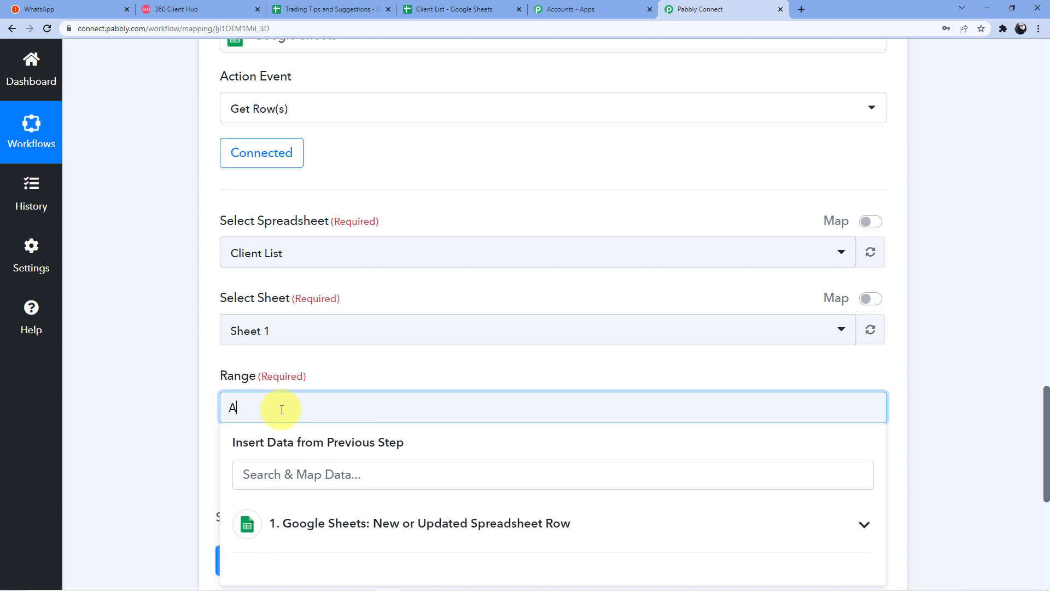
type("2:C")
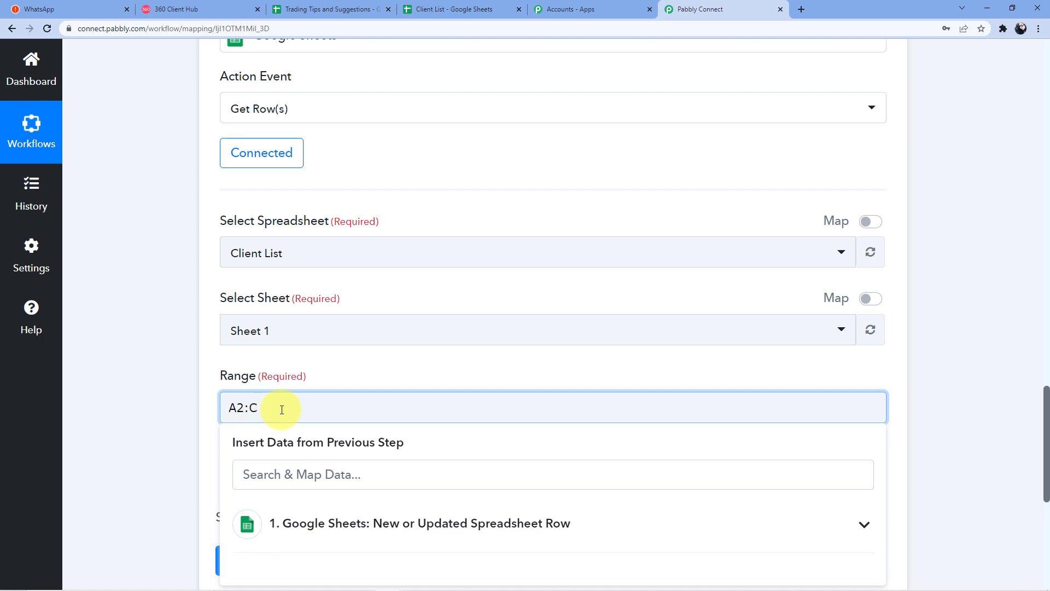
left_click(330, 347)
scroll(307, 351, "down", 2)
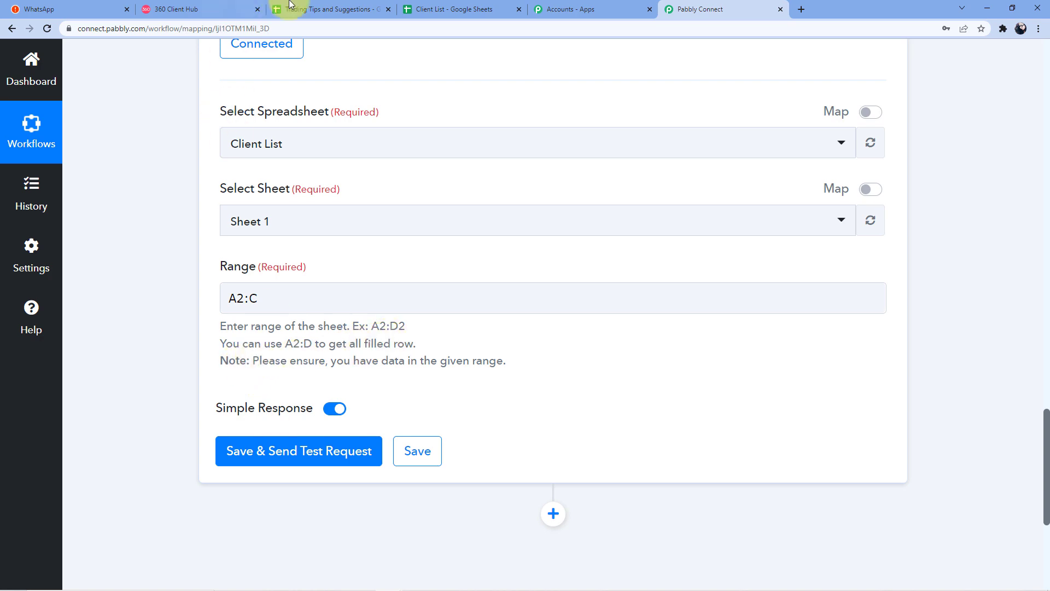
Step: Check the last filled row of the Client List spreadsheet, and save the Get Row(s) action with a test request
left_click(564, 9)
left_click(481, 9)
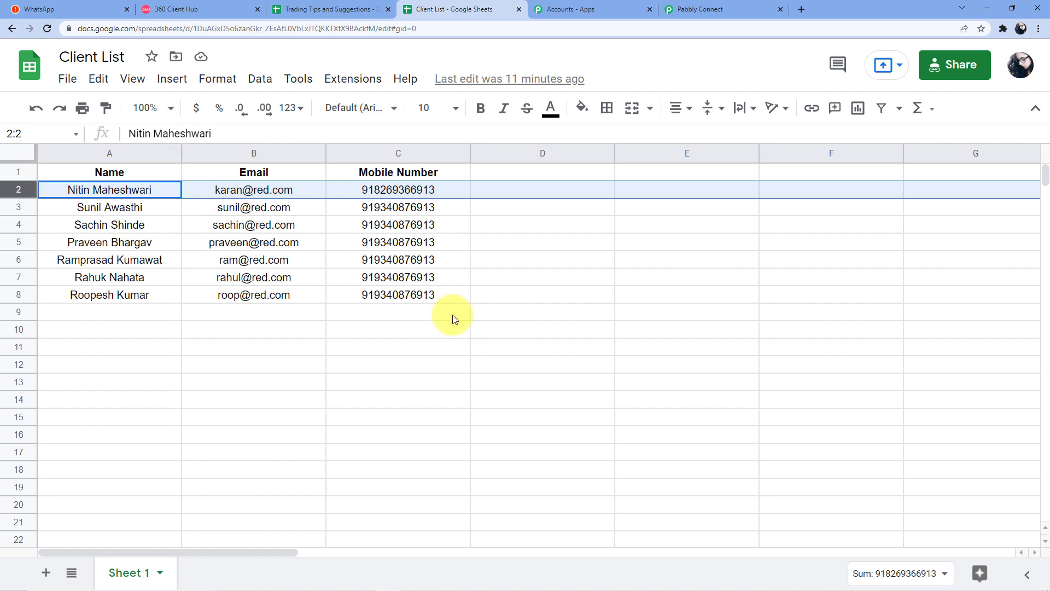
left_click(446, 297)
left_click(706, 5)
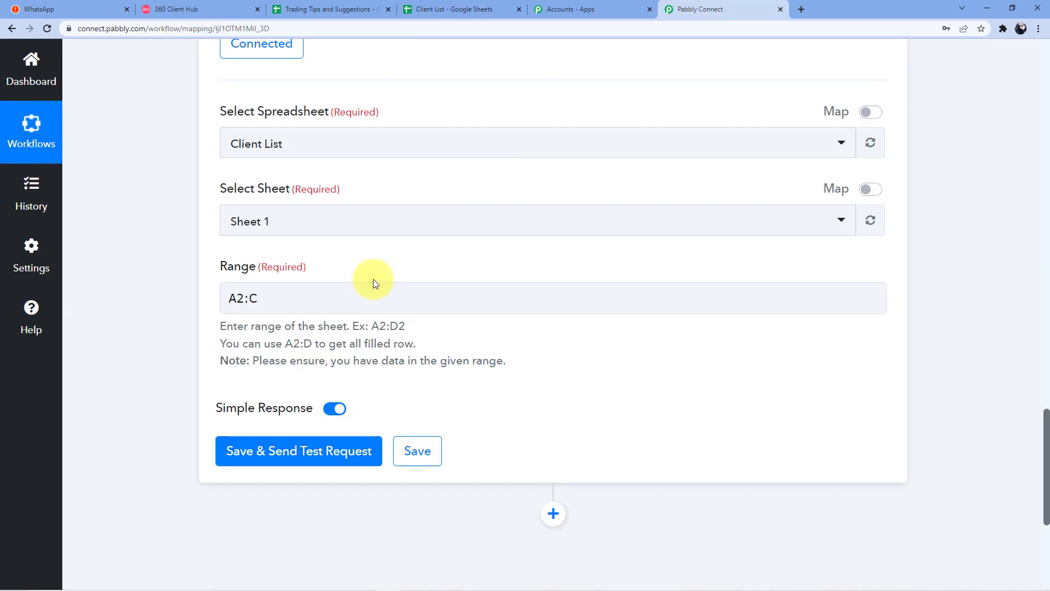
scroll(355, 317, "down", 1)
left_click(290, 404)
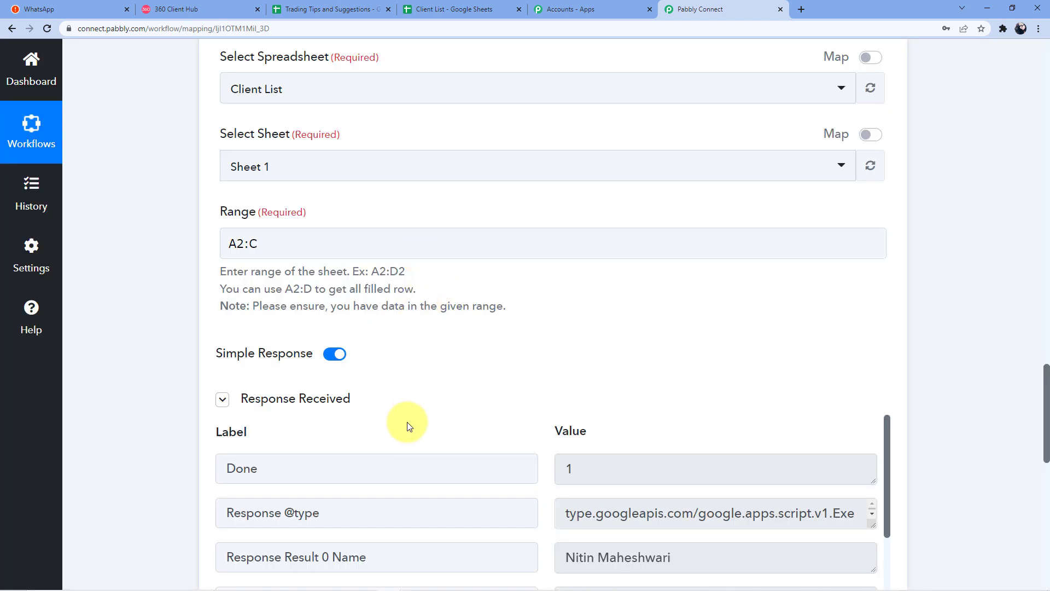
Step: Compare the rows in the Get Row(s) response with the entries in the Client List spreadsheet
left_click(462, 10)
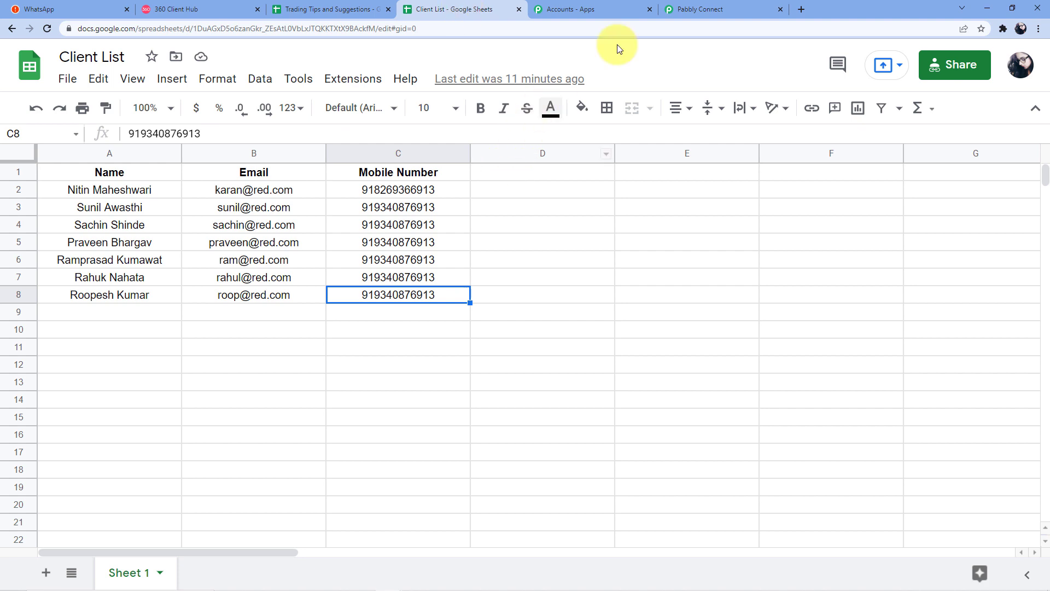
left_click(685, 5)
scroll(514, 268, "down", 8)
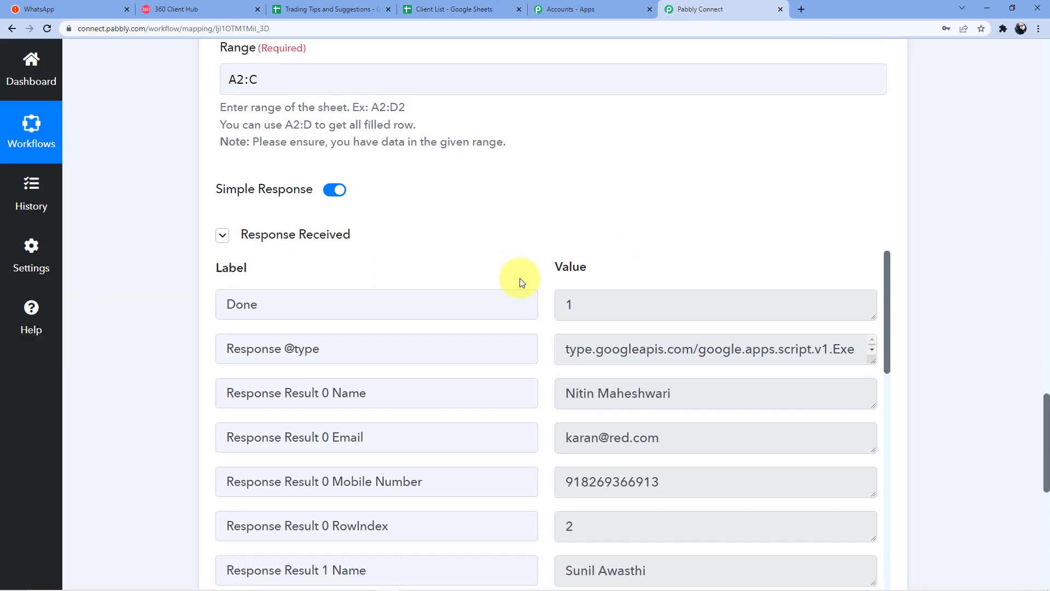
scroll(513, 364, "down", 10)
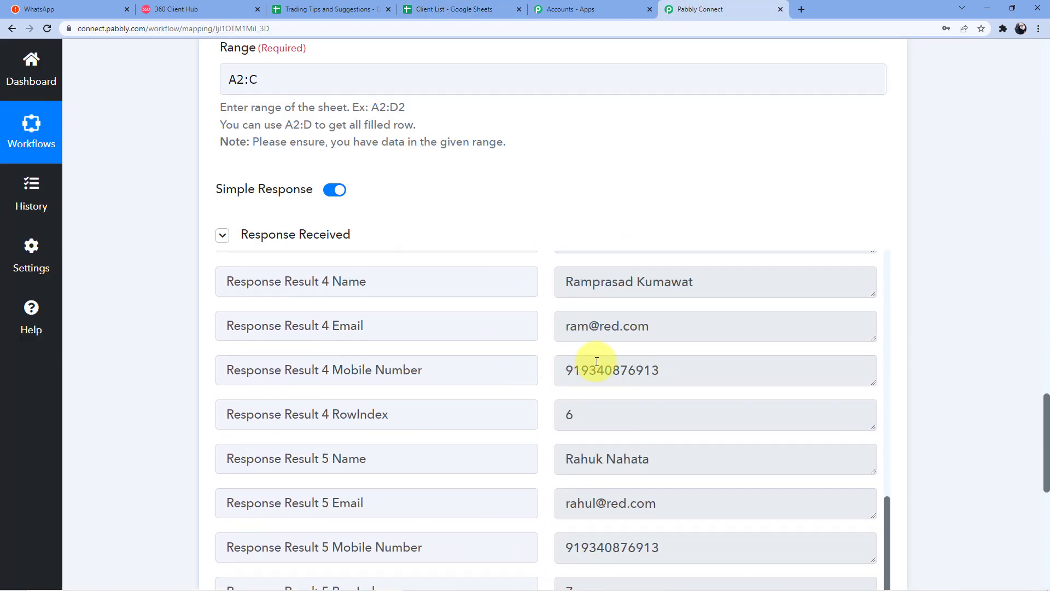
scroll(609, 352, "down", 8)
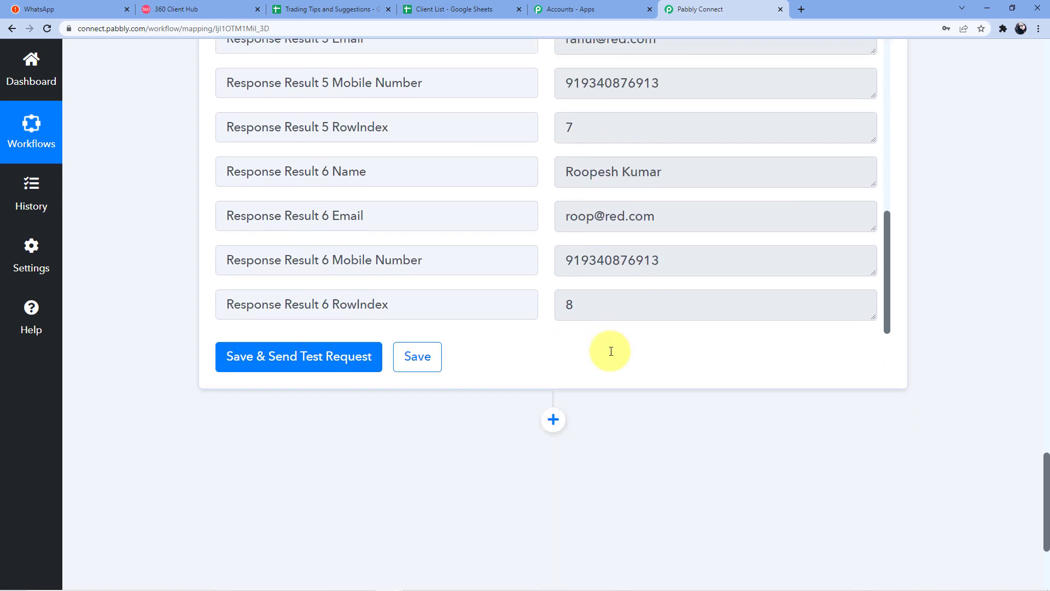
scroll(610, 352, "up", 3)
scroll(582, 365, "up", 7)
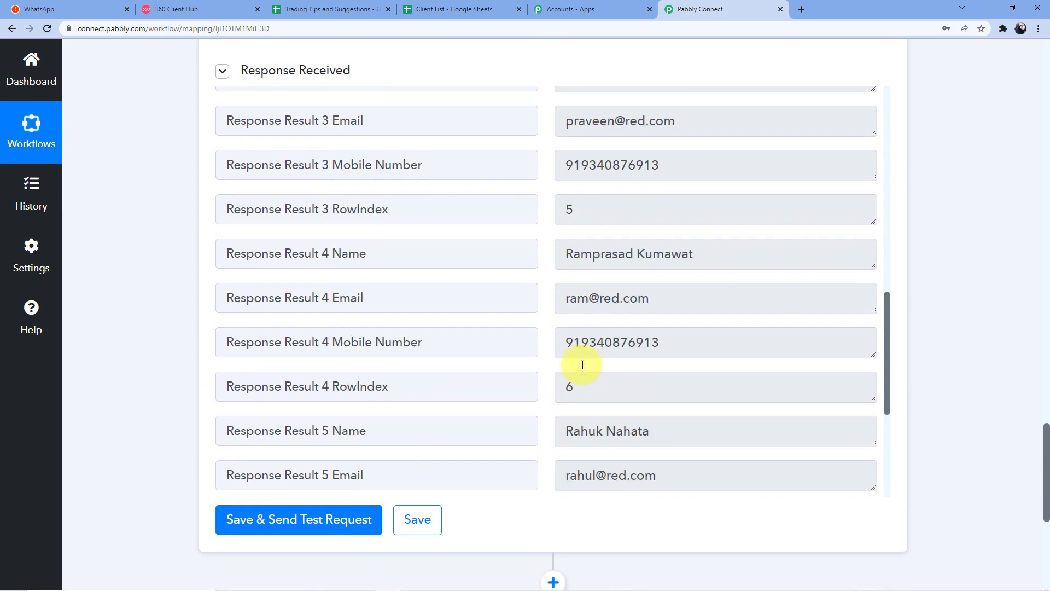
scroll(582, 365, "up", 2)
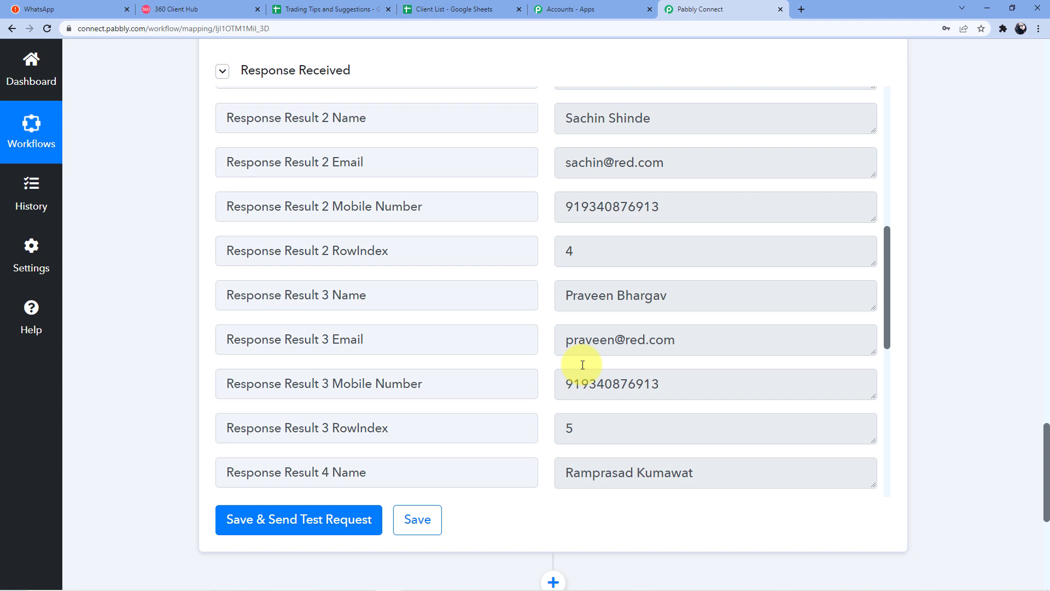
Step: Turn off Simple Response for the Get Row(s) action and save it with a new test request
scroll(436, 396, "up", 10)
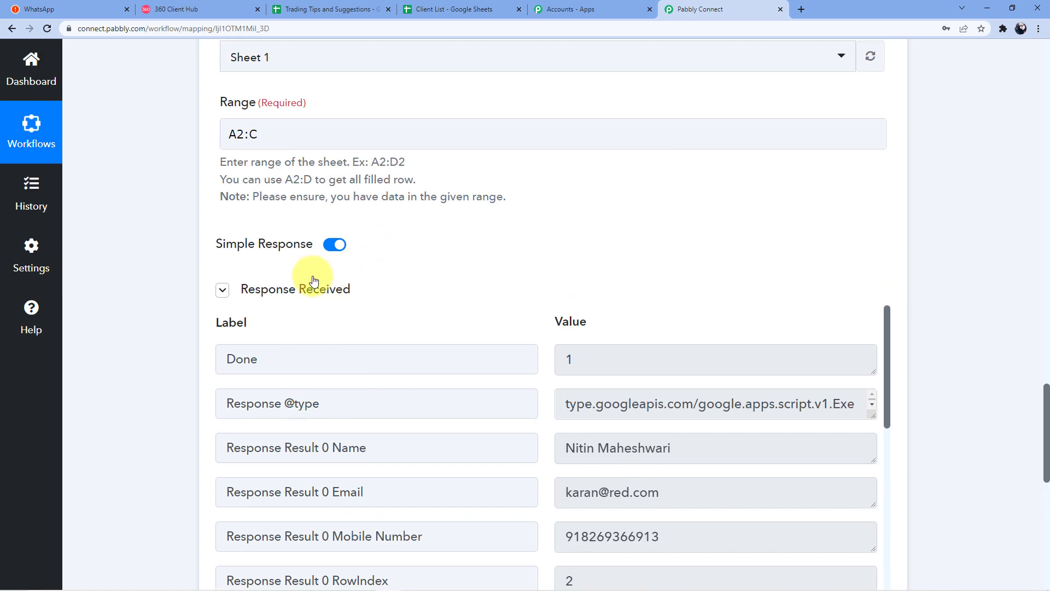
left_click(336, 245)
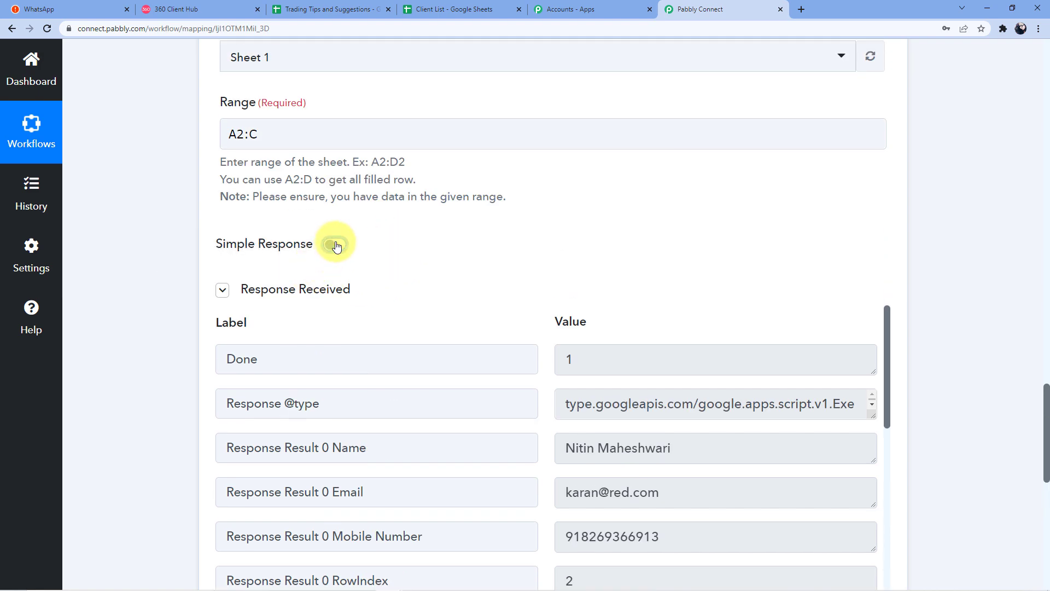
scroll(449, 207, "down", 3)
scroll(331, 218, "down", 4)
scroll(331, 218, "down", 10)
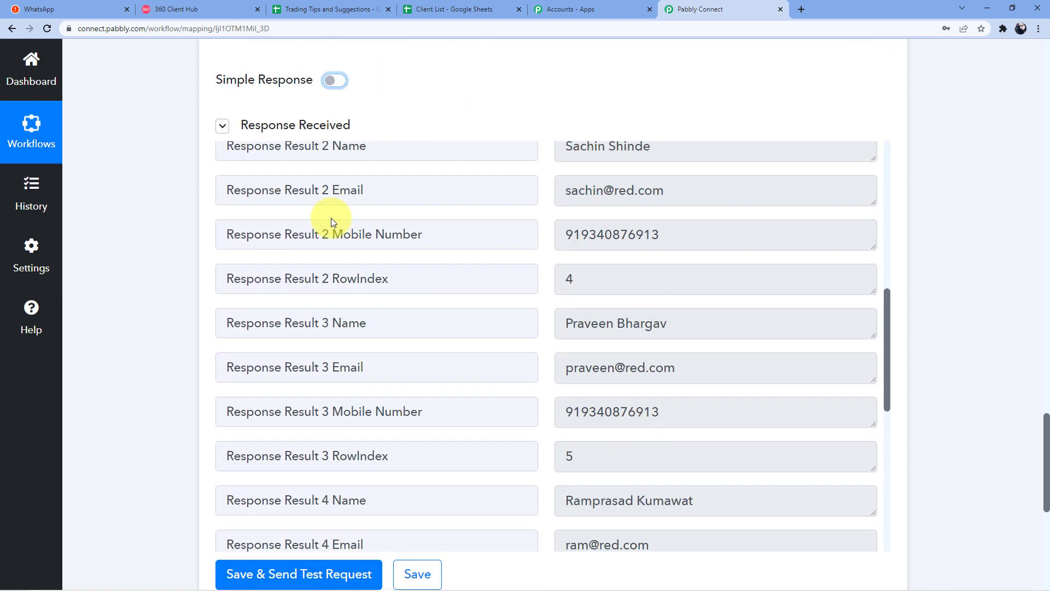
scroll(217, 304, "down", 5)
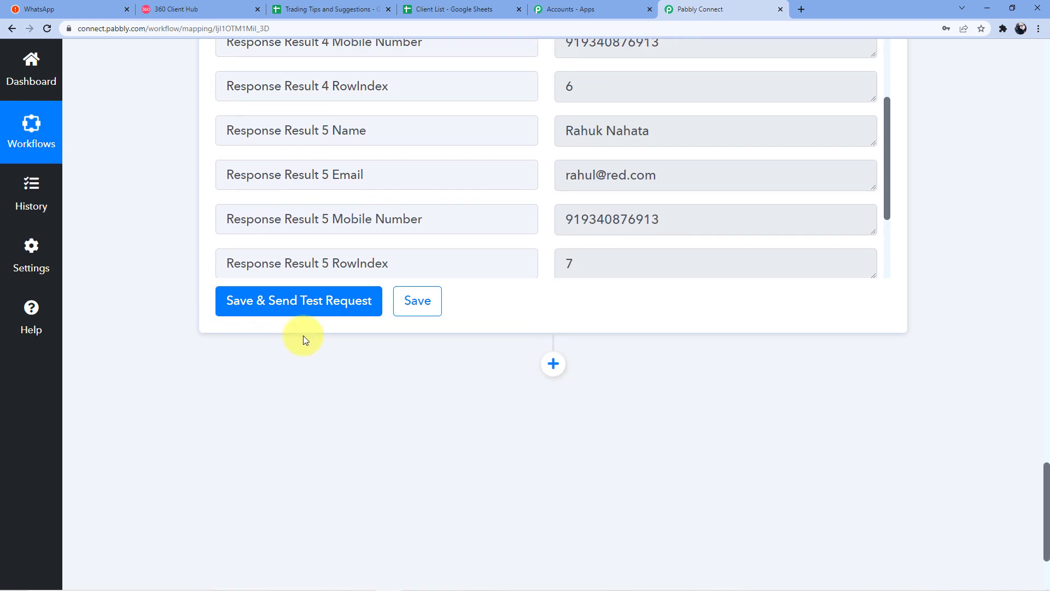
left_click(316, 308)
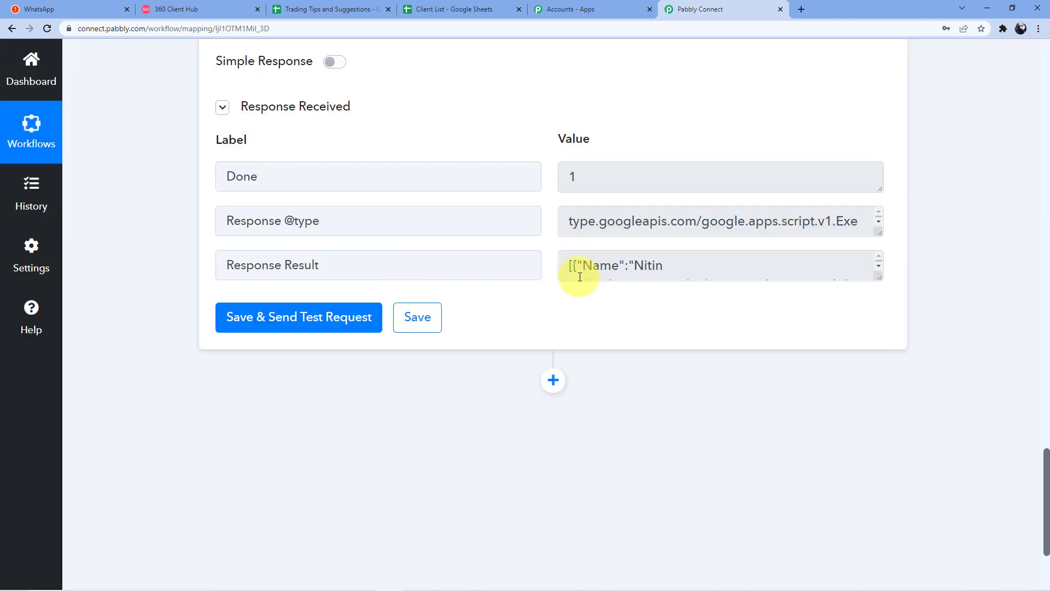
Step: Enlarge the Response Result value and review the client records it contains through to the end
scroll(875, 262, "down", 2)
left_click_drag(882, 276, 903, 466)
scroll(762, 386, "up", 2)
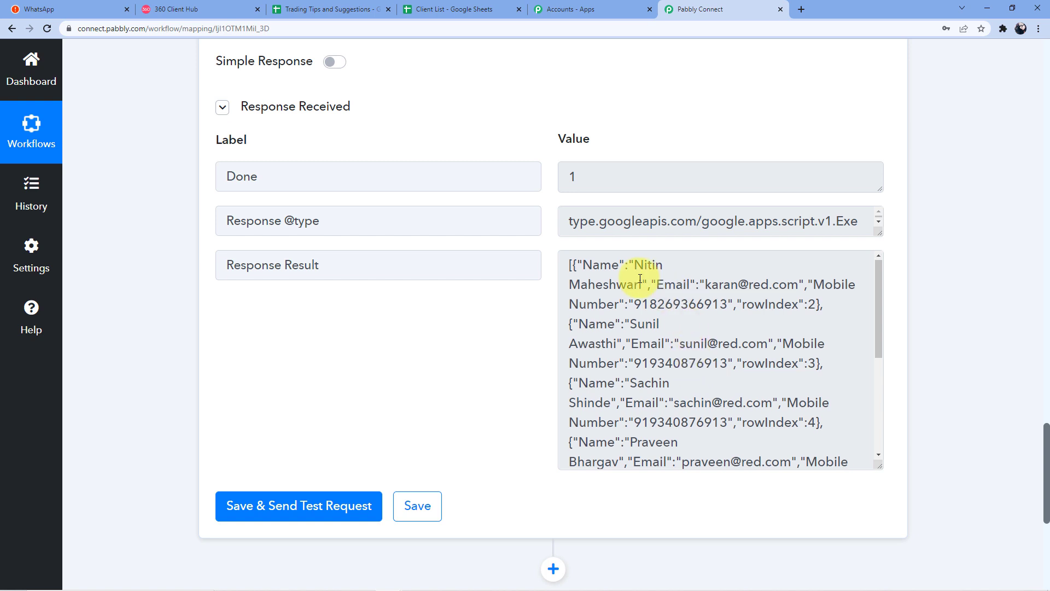
scroll(638, 273, "down", 4)
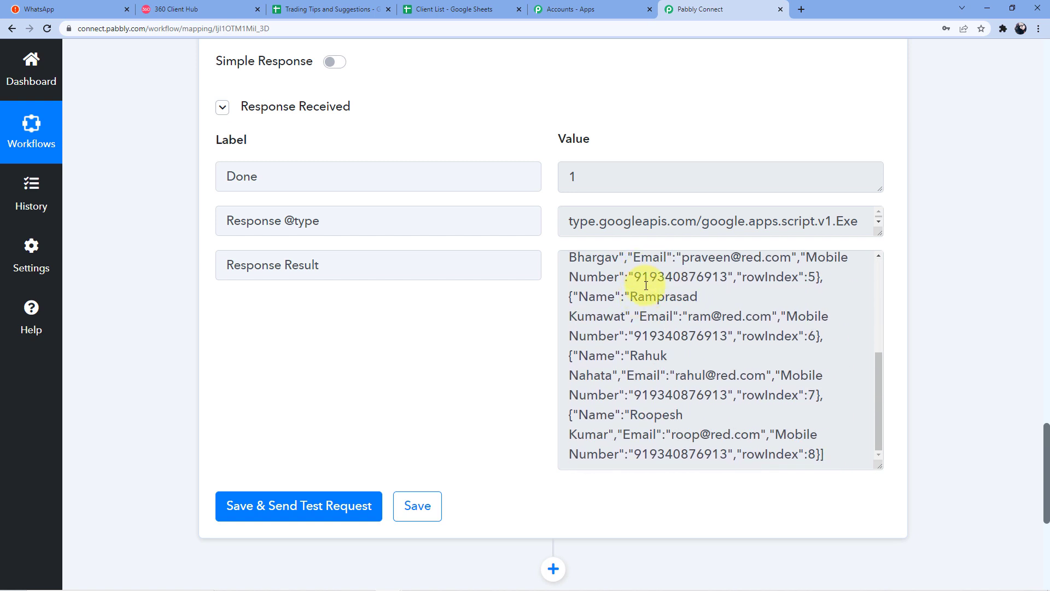
scroll(711, 311, "down", 1)
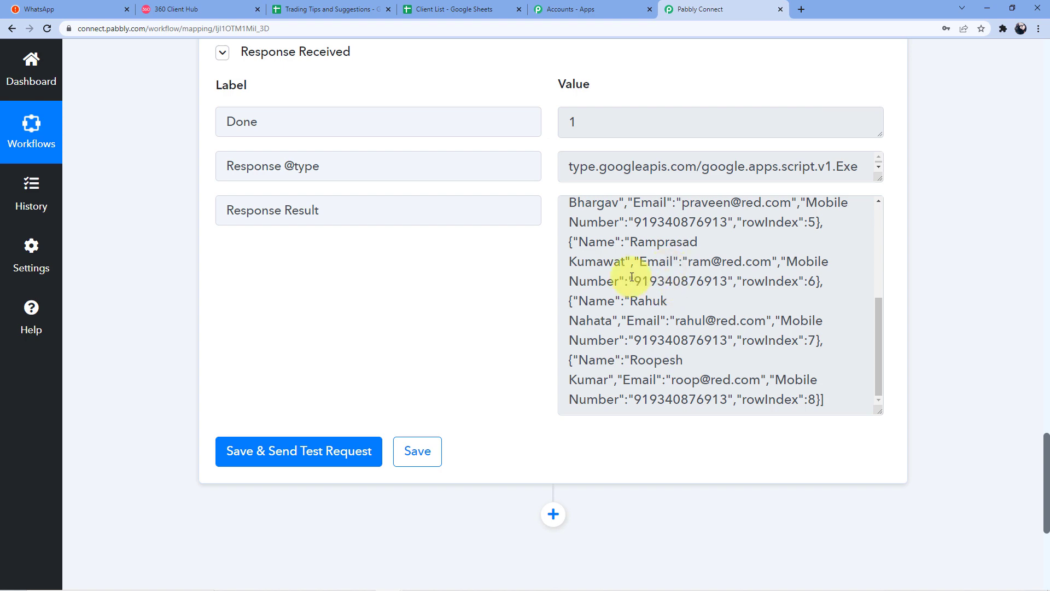
Step: Add an Iterator by Pabbly action after the Get Row(s) action
scroll(547, 345, "down", 2)
left_click(552, 413)
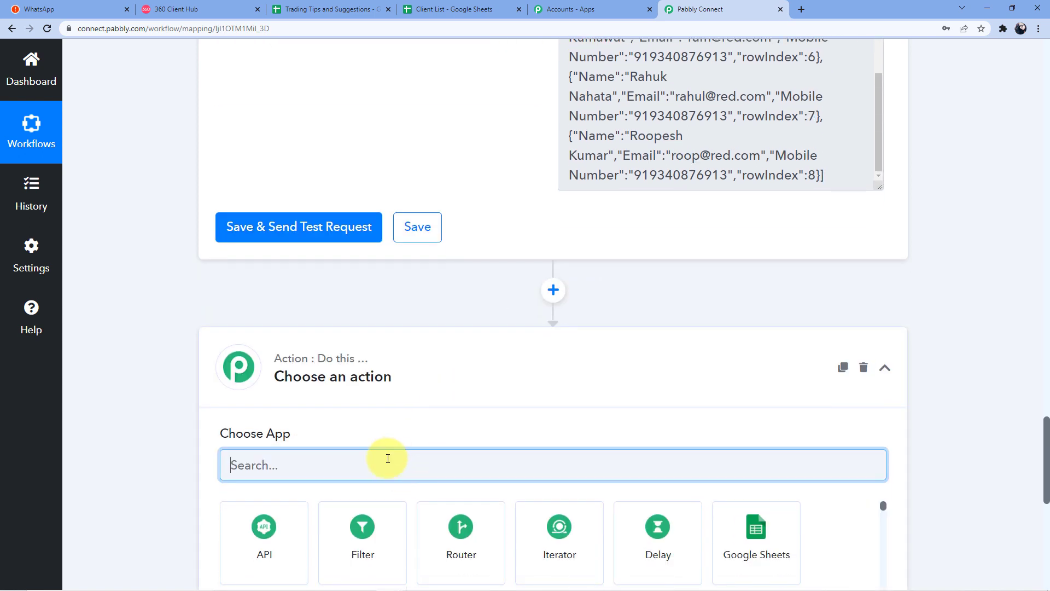
type("iterator")
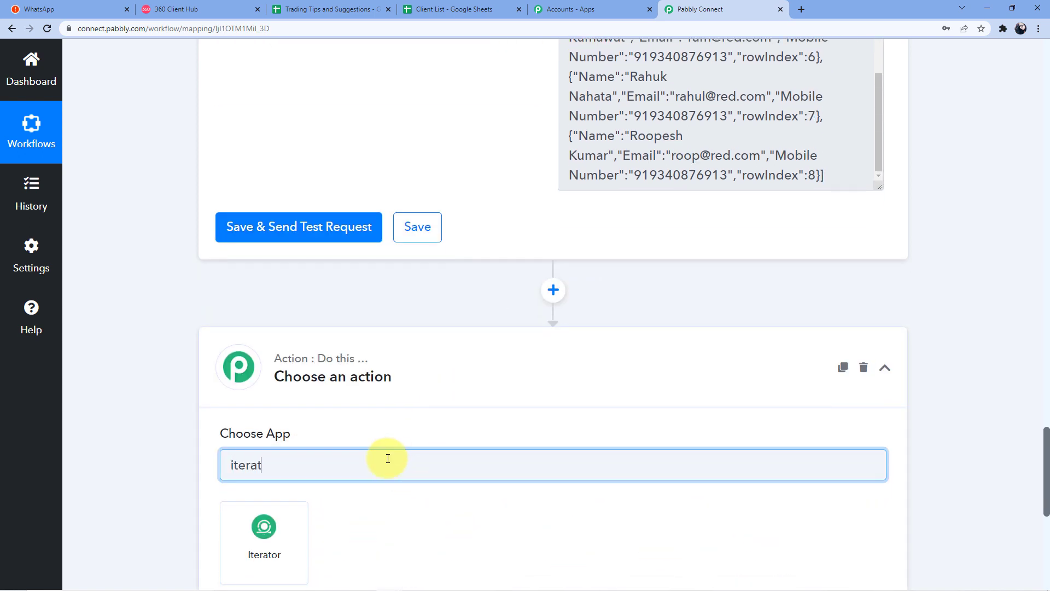
scroll(388, 459, "down", 2)
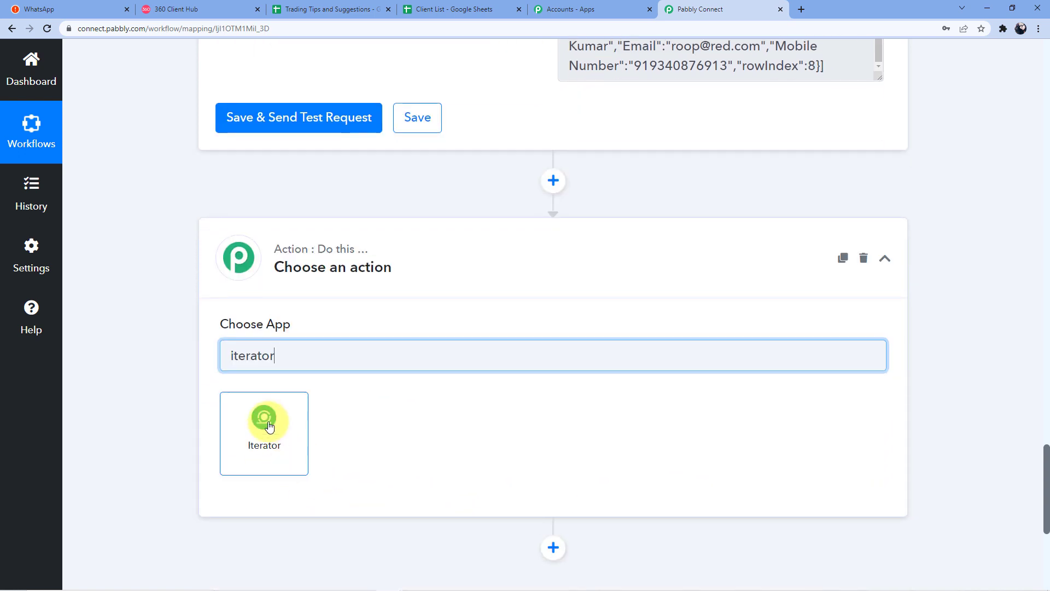
left_click(265, 423)
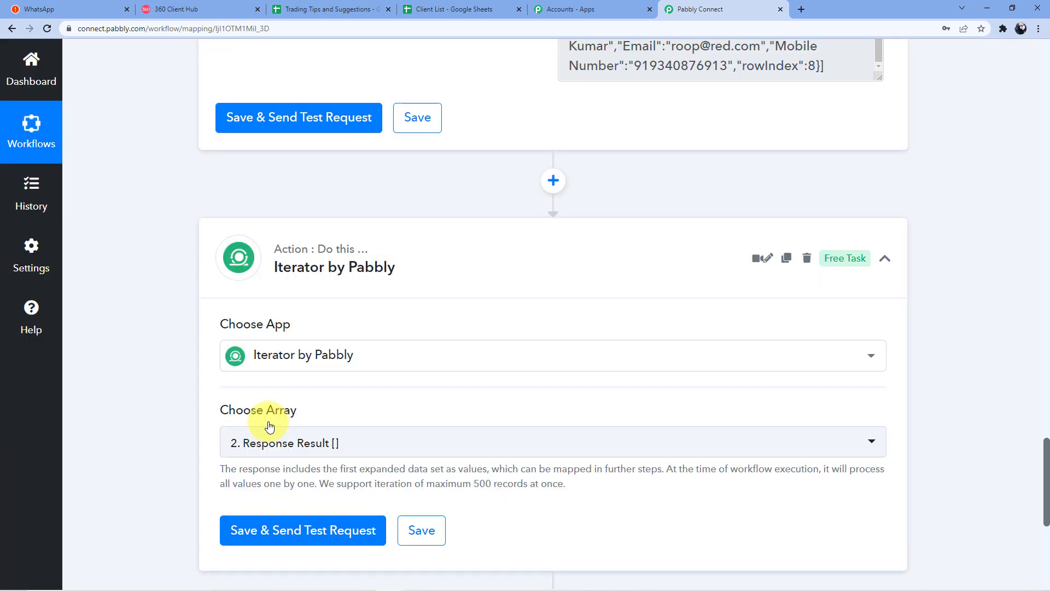
Step: Check the Response Result array chosen for the Iterator against the Get Row(s) response, and save the action with a test request
scroll(570, 85, "up", 4)
scroll(641, 150, "up", 5)
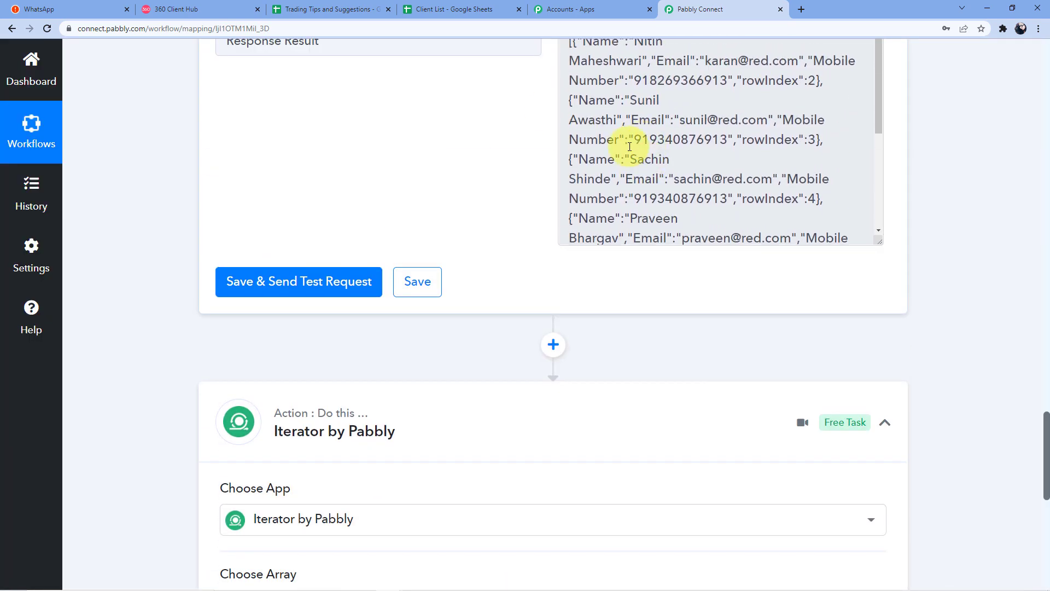
scroll(729, 299, "down", 4)
scroll(527, 359, "down", 8)
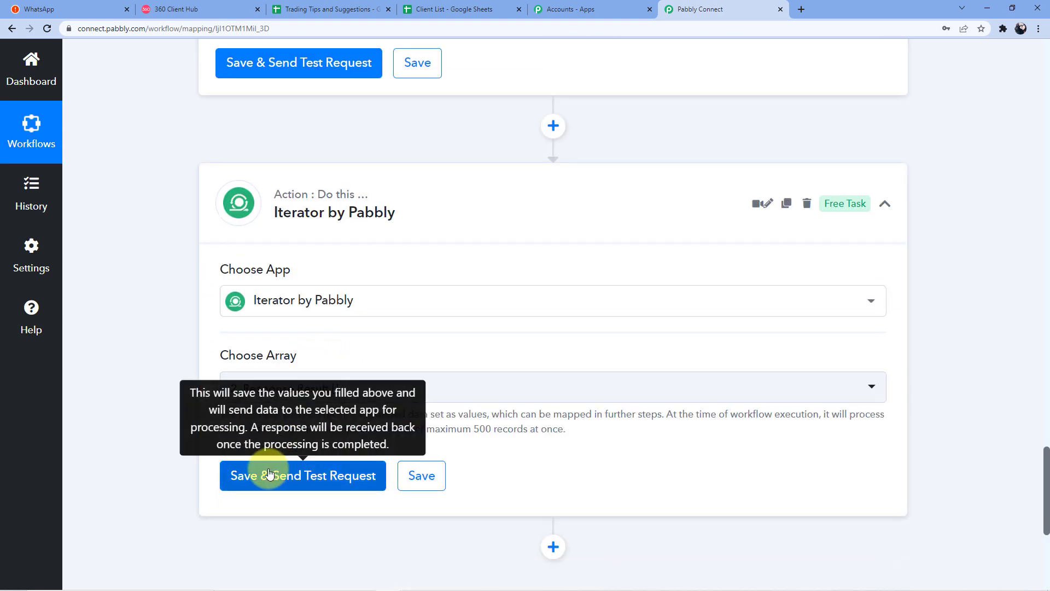
left_click(269, 474)
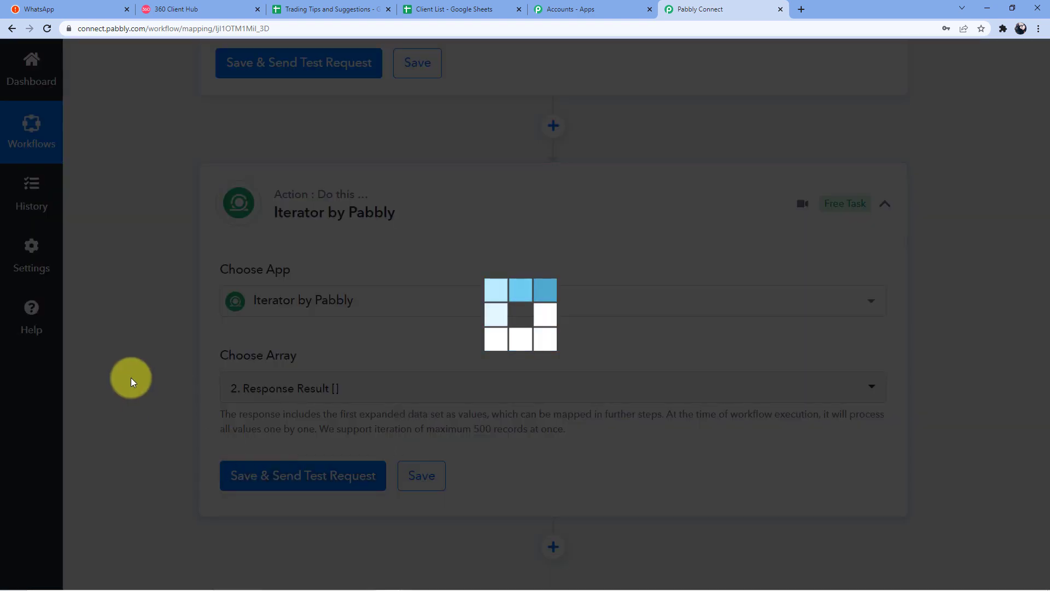
Step: Compare the Iterator response with the first client row of the Client List spreadsheet, and save the Iterator action
scroll(133, 350, "down", 1)
scroll(132, 347, "down", 6)
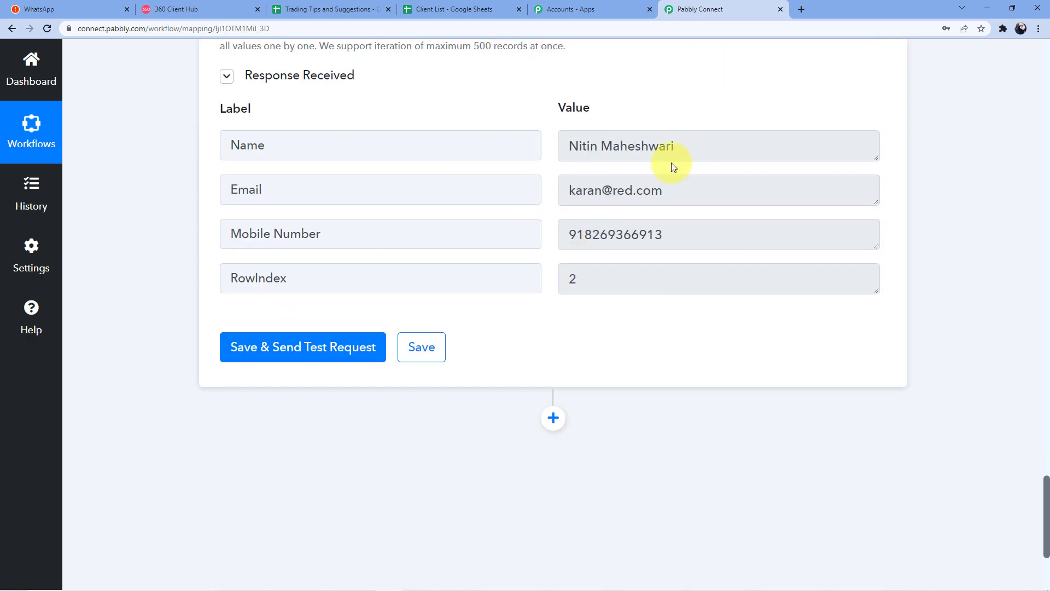
left_click(460, 9)
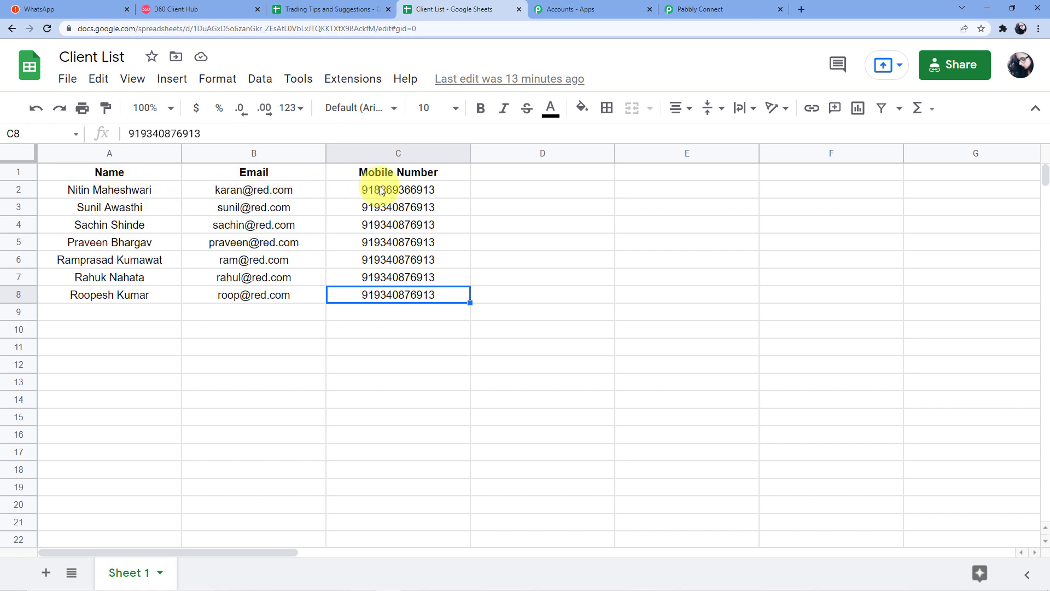
left_click(741, 9)
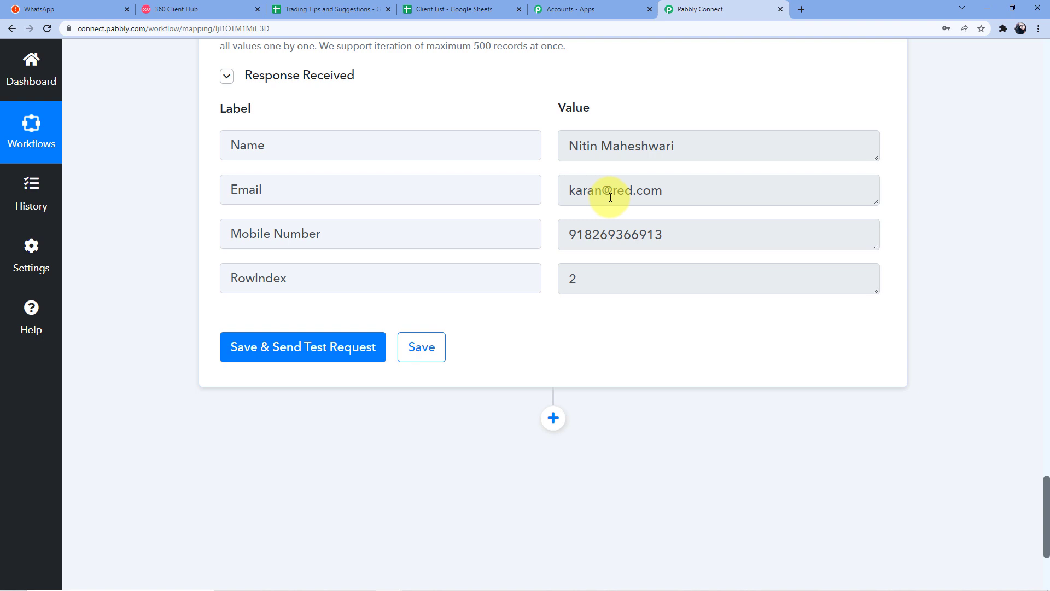
scroll(537, 177, "down", 2)
left_click(427, 248)
scroll(550, 271, "down", 1)
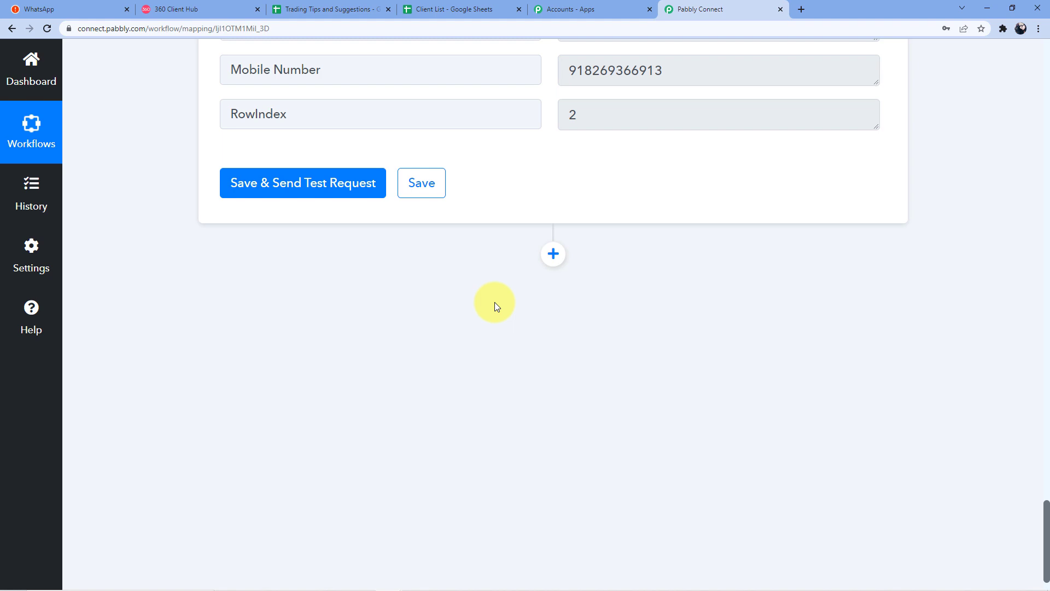
Step: Add a WhatsApp by 360Dialog action after the Iterator with Send Template Message as the action event
left_click(553, 253)
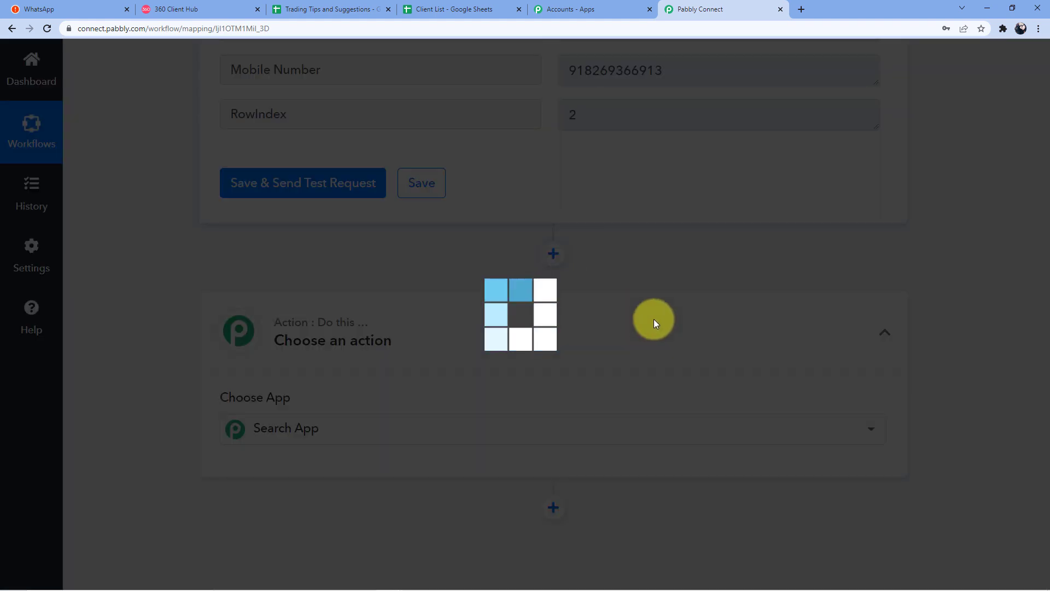
type("Whatsap")
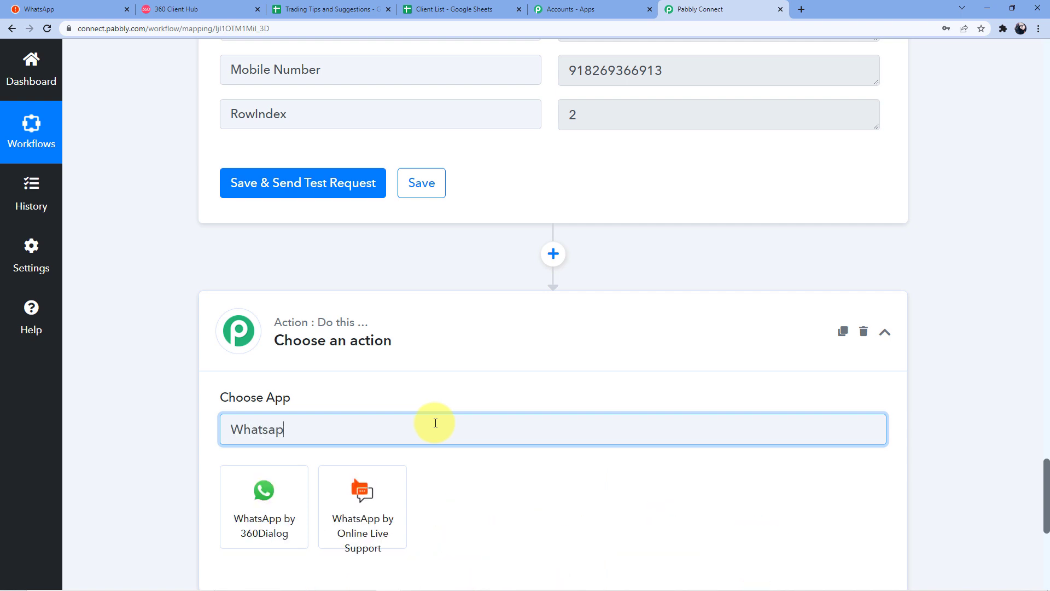
scroll(416, 383, "down", 3)
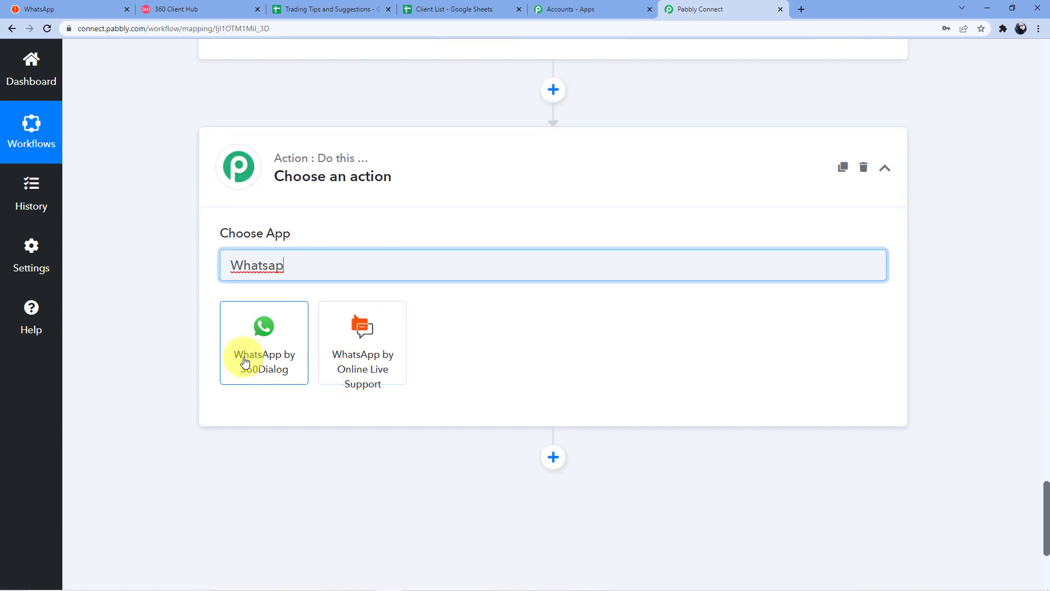
left_click(245, 359)
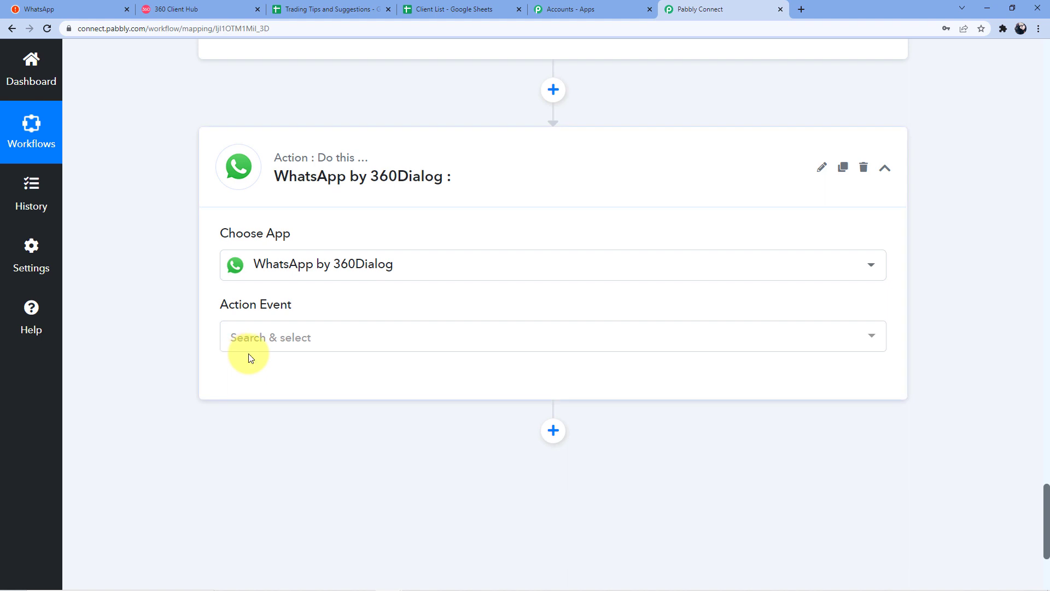
left_click(265, 348)
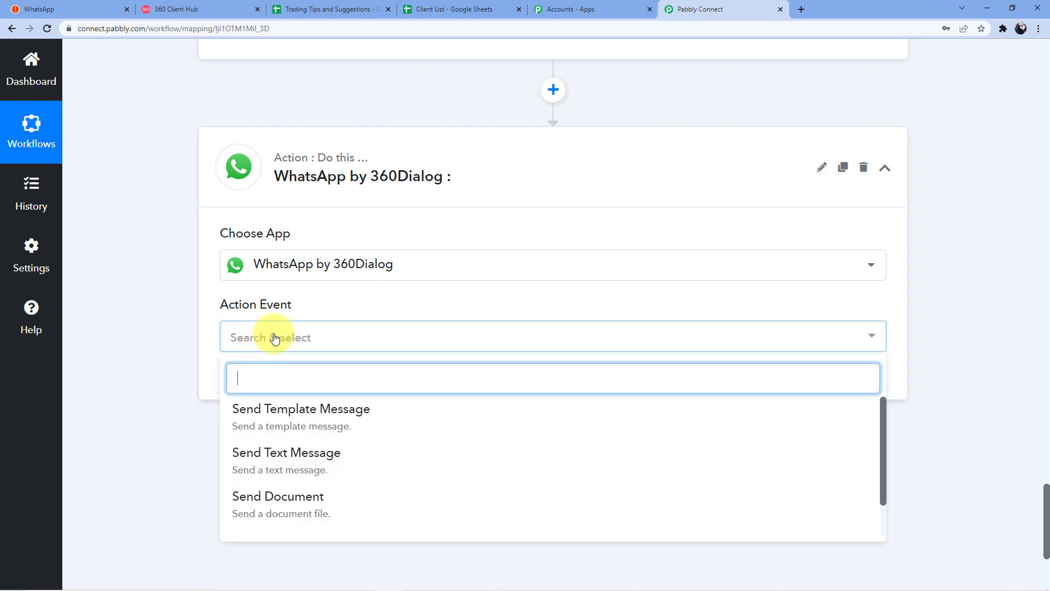
left_click(309, 426)
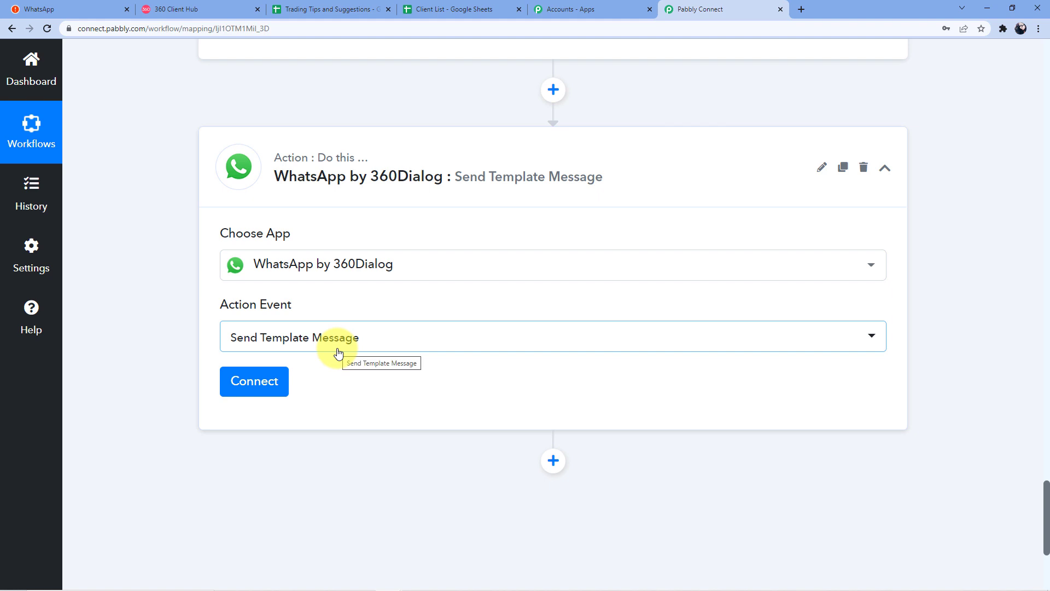
Step: Open the WhatsApp account's template management in 360 Client Hub and look through the message templates
left_click(174, 6)
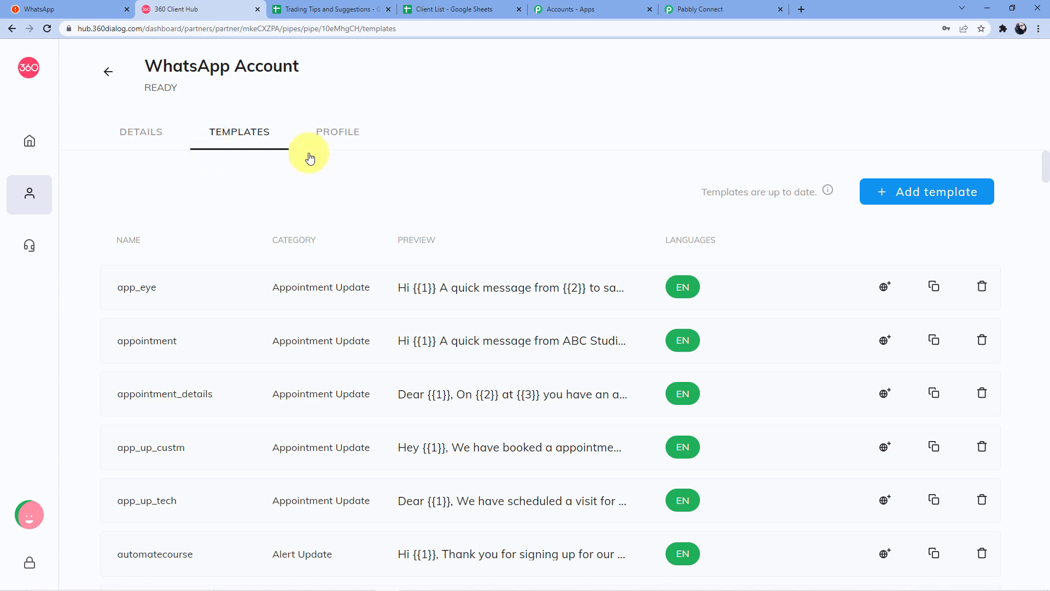
left_click(26, 200)
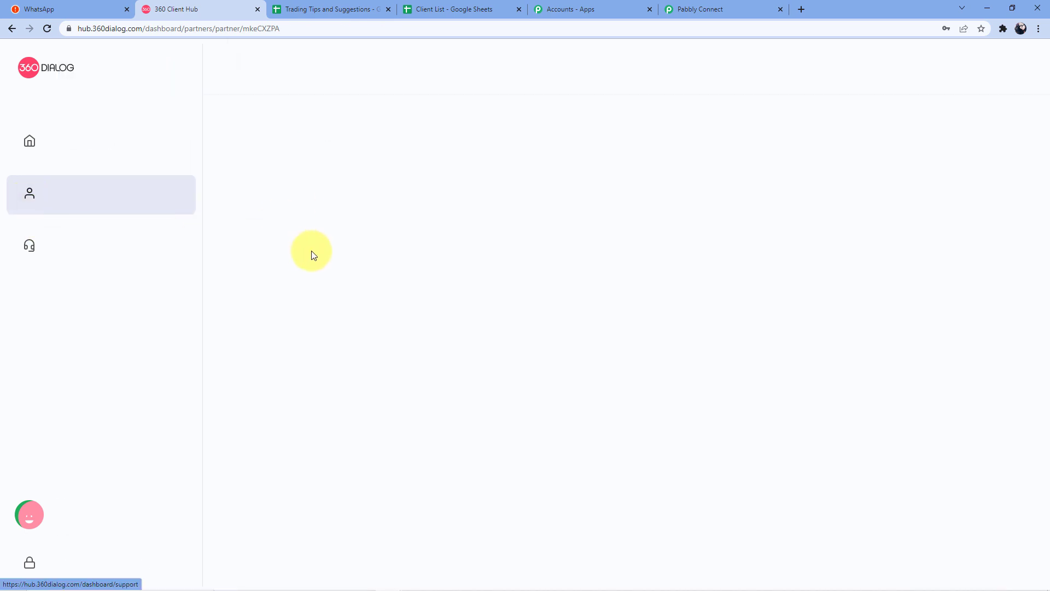
left_click(634, 463)
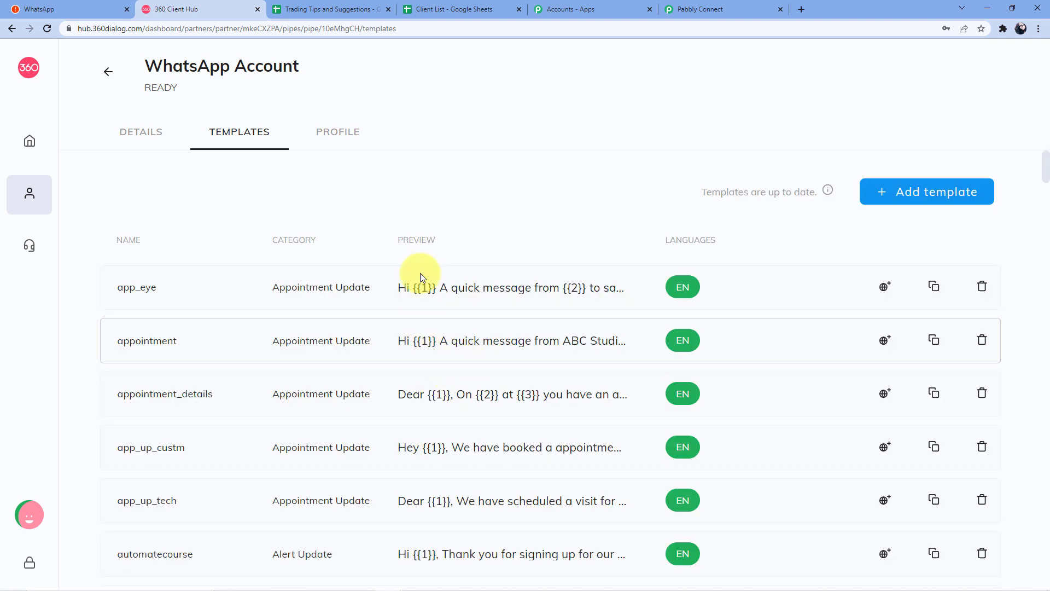
scroll(419, 311, "down", 7)
scroll(421, 394, "up", 7)
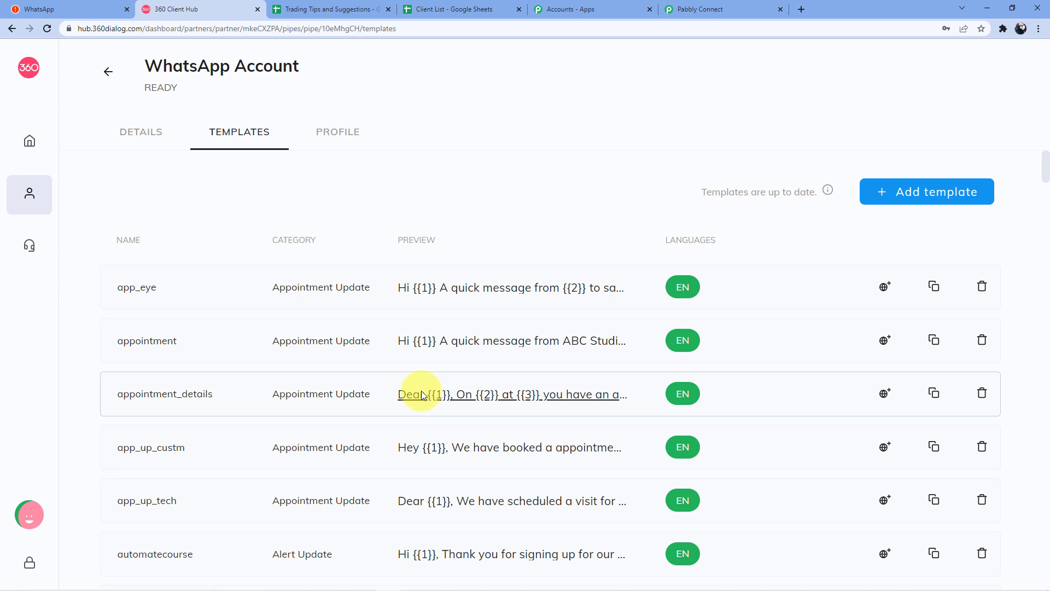
scroll(405, 338, "down", 2)
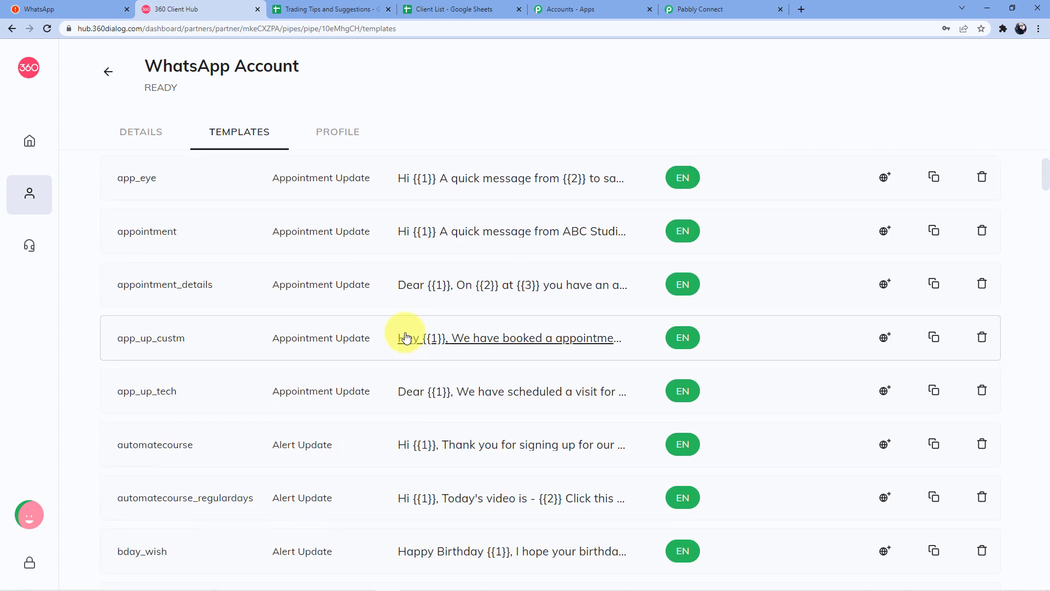
scroll(405, 338, "down", 1)
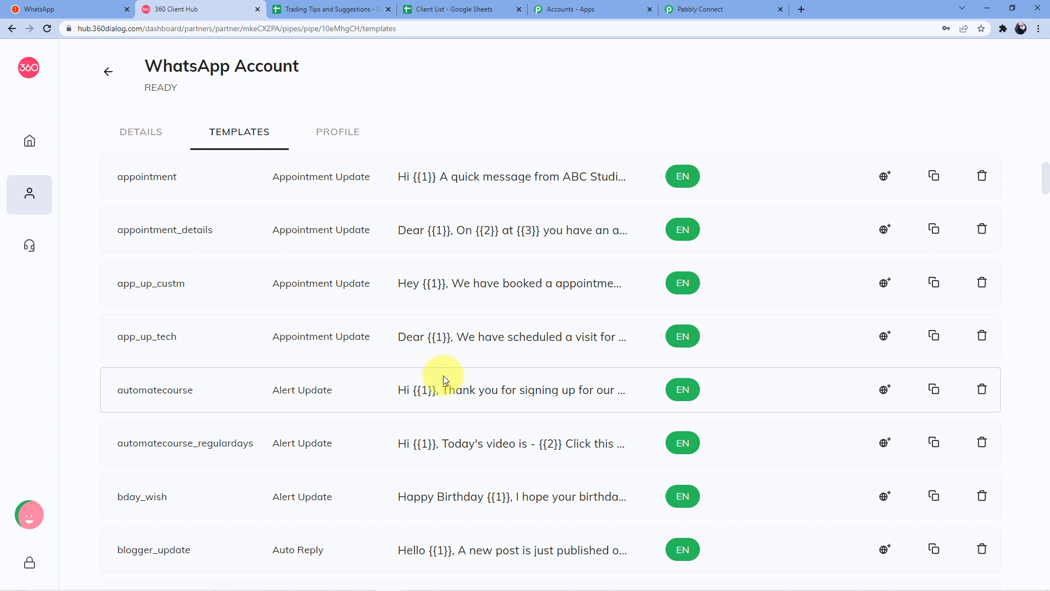
scroll(443, 376, "up", 3)
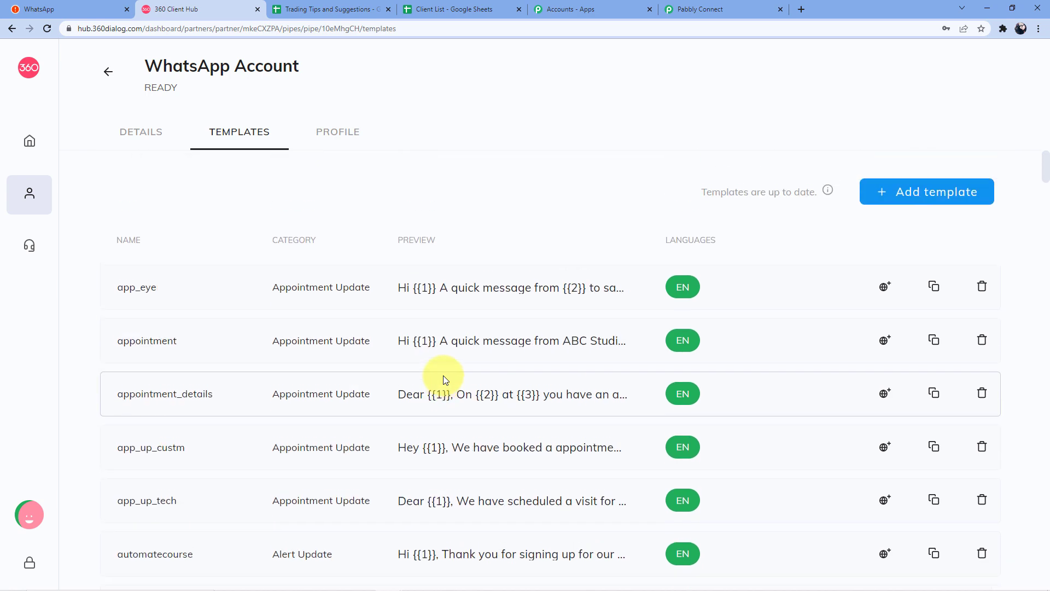
Step: Back in Pabbly Connect, start a new connection for WhatsApp by 360Dialog and read the API key instructions
left_click(715, 7)
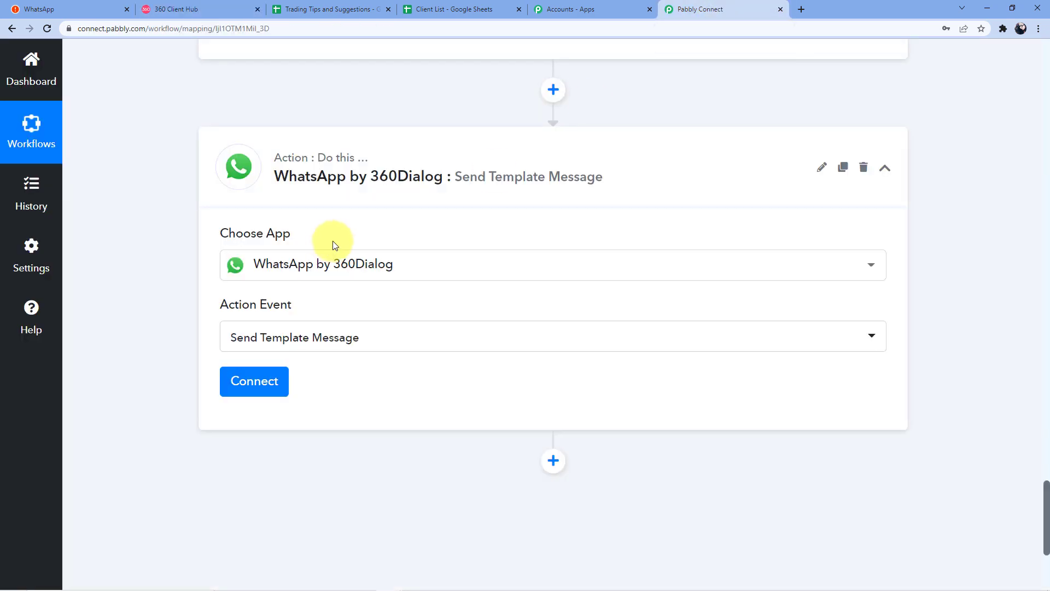
left_click(275, 389)
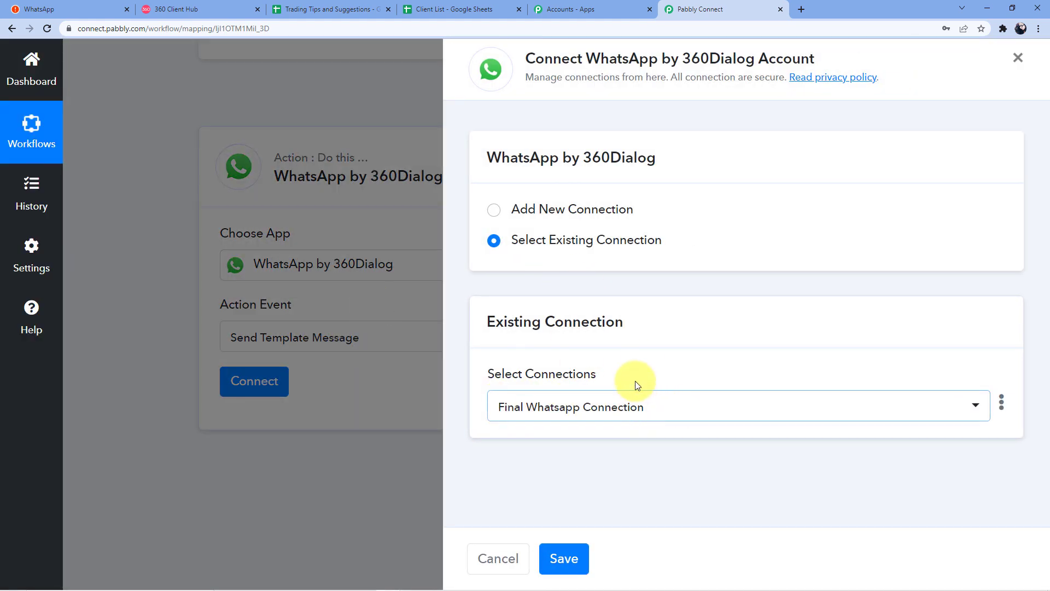
left_click(543, 210)
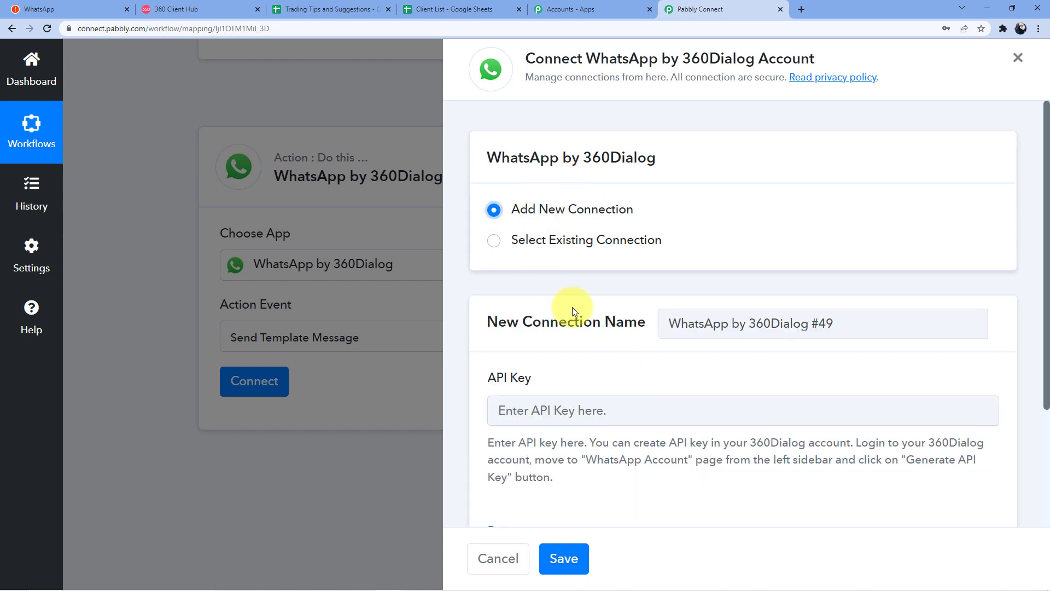
scroll(546, 350, "down", 1)
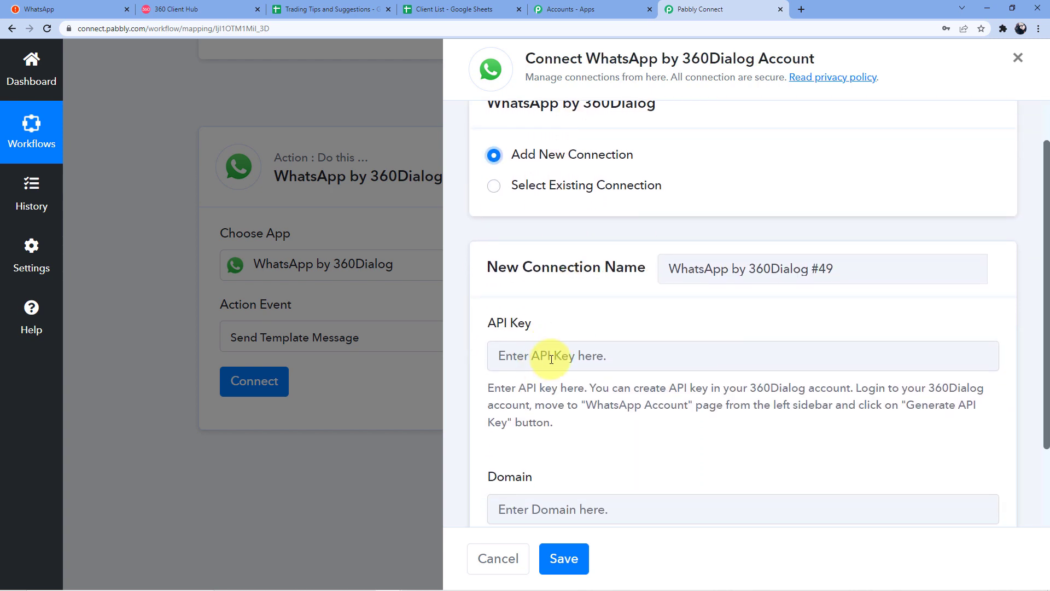
left_click_drag(481, 397, 572, 428)
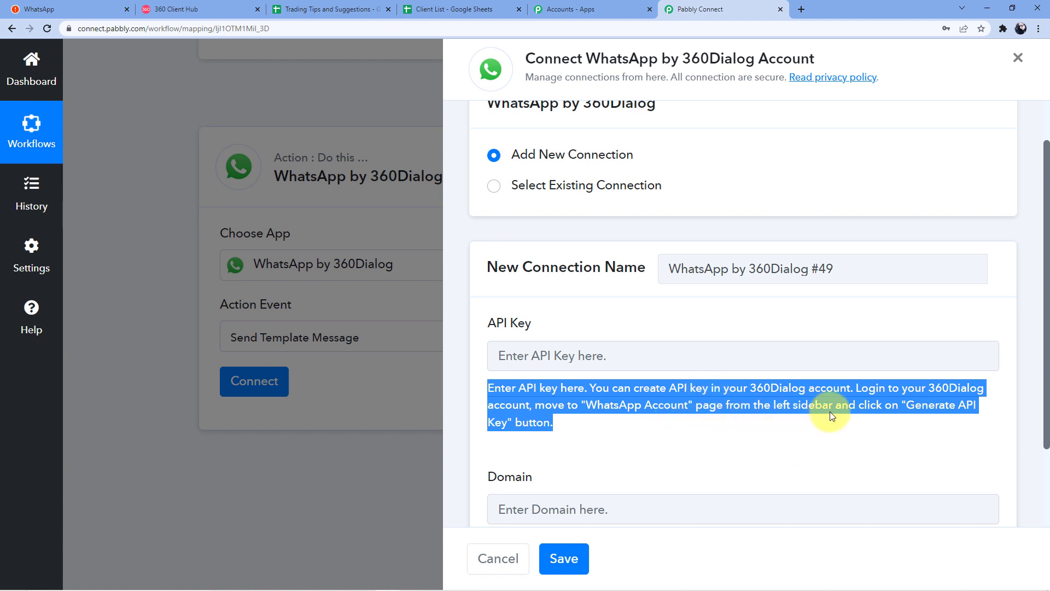
Step: Open the WhatsApp Accounts page in 360 Client Hub to locate where the API key is generated
left_click(201, 8)
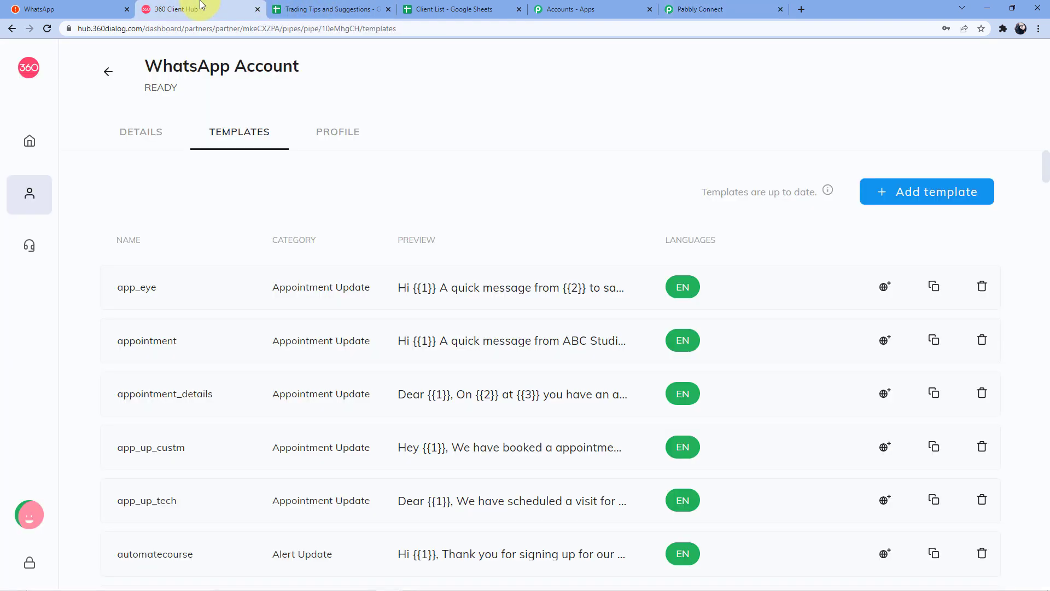
left_click(40, 155)
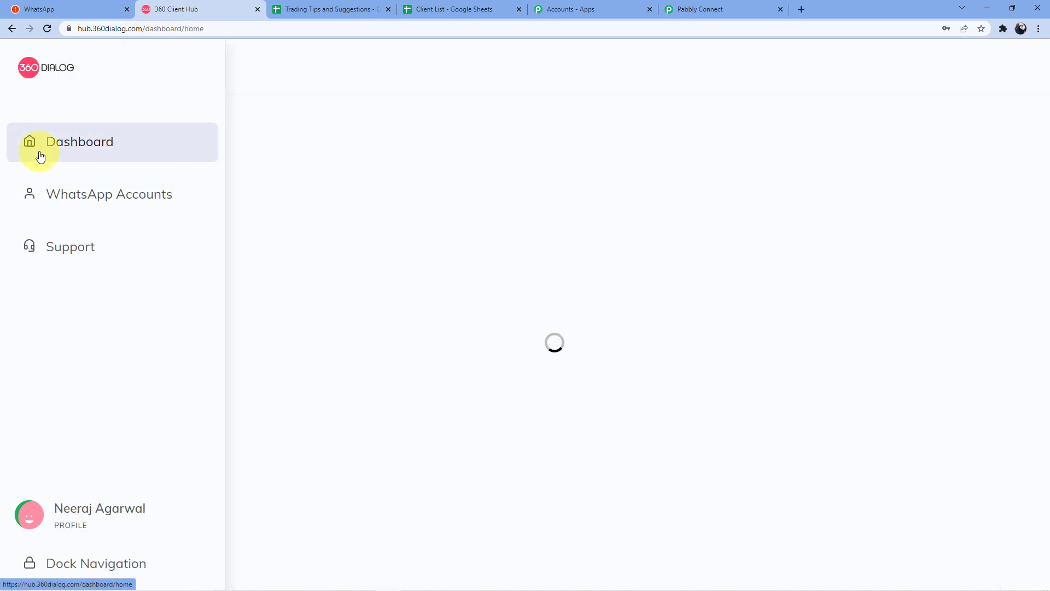
left_click(91, 198)
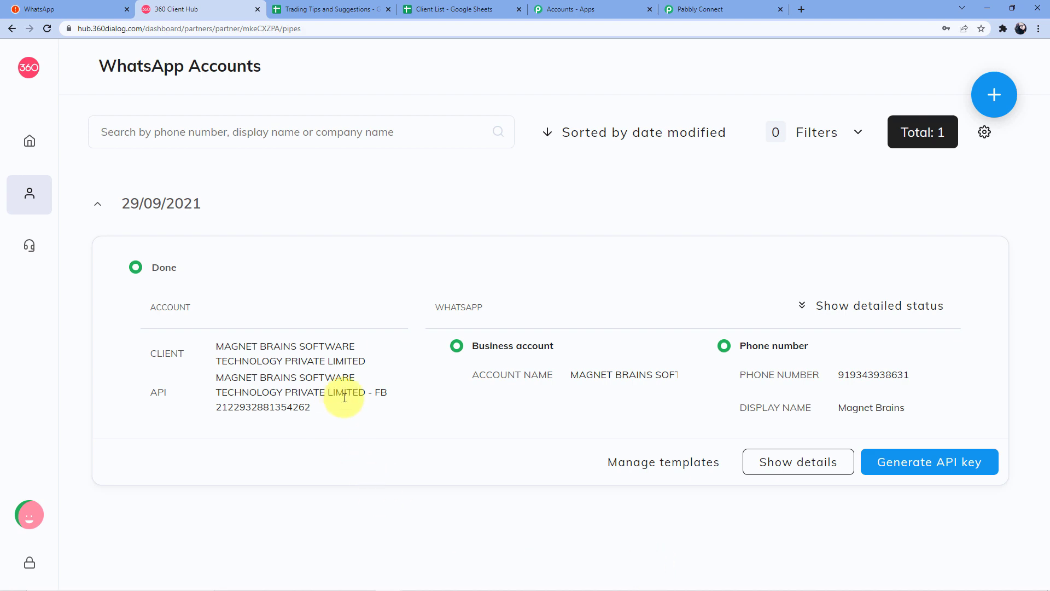
left_click(706, 6)
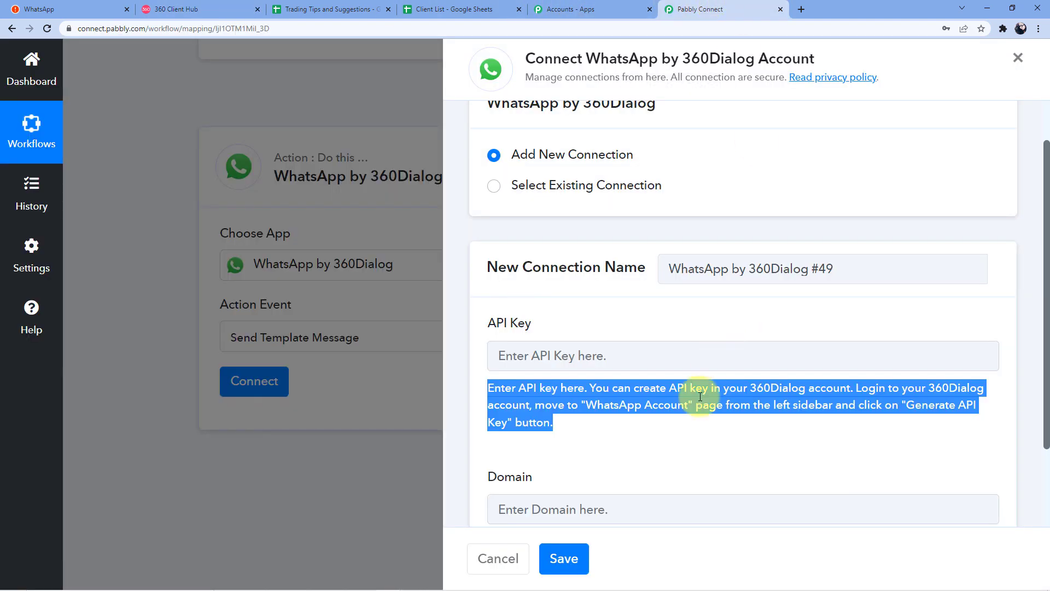
scroll(563, 363, "down", 2)
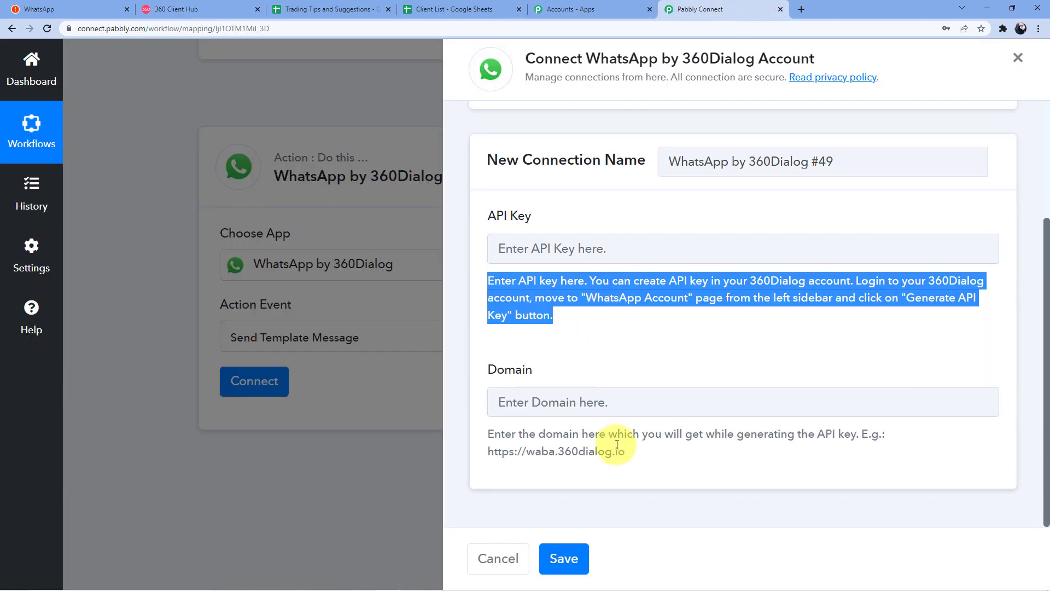
left_click_drag(487, 452, 634, 455)
right_click(635, 462)
left_click(646, 466)
left_click(590, 402)
key("ctrl+v")
scroll(572, 342, "up", 3)
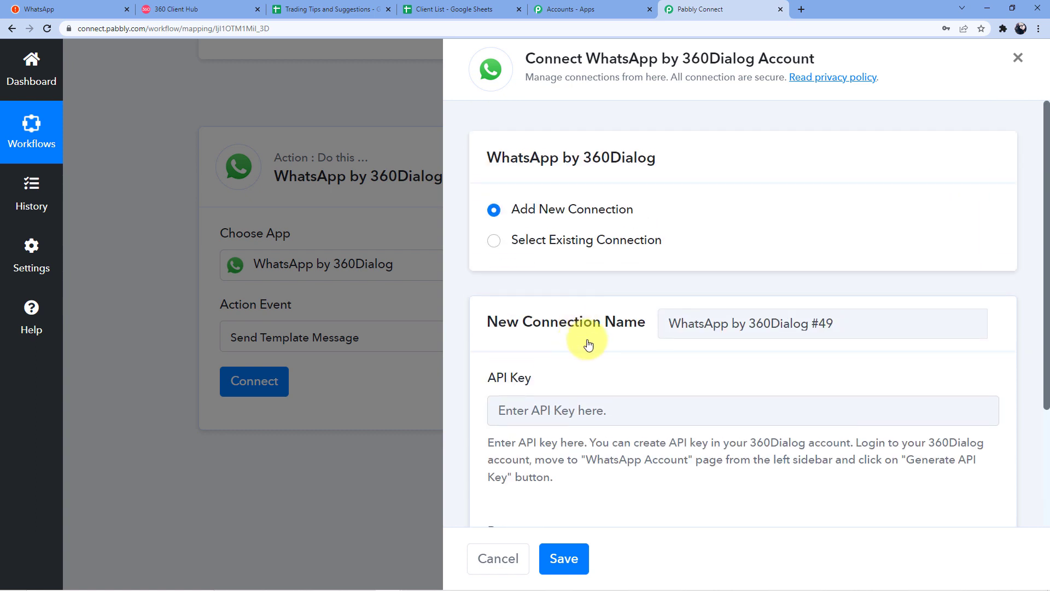
Step: Connect the WhatsApp by 360Dialog action through the existing connection "Final Whatsapp Connection" and save it
left_click(535, 241)
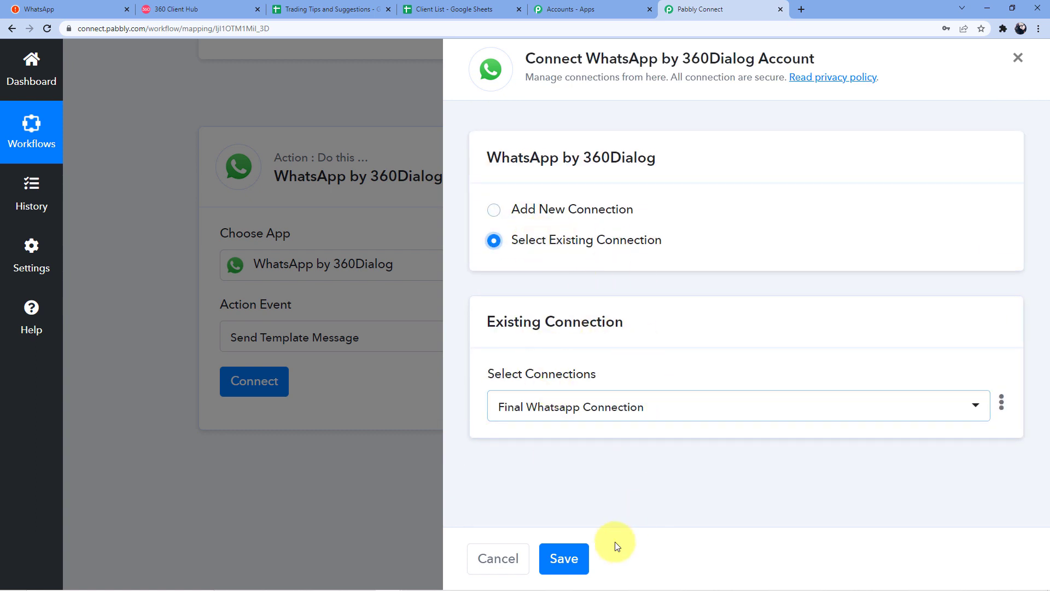
left_click(563, 558)
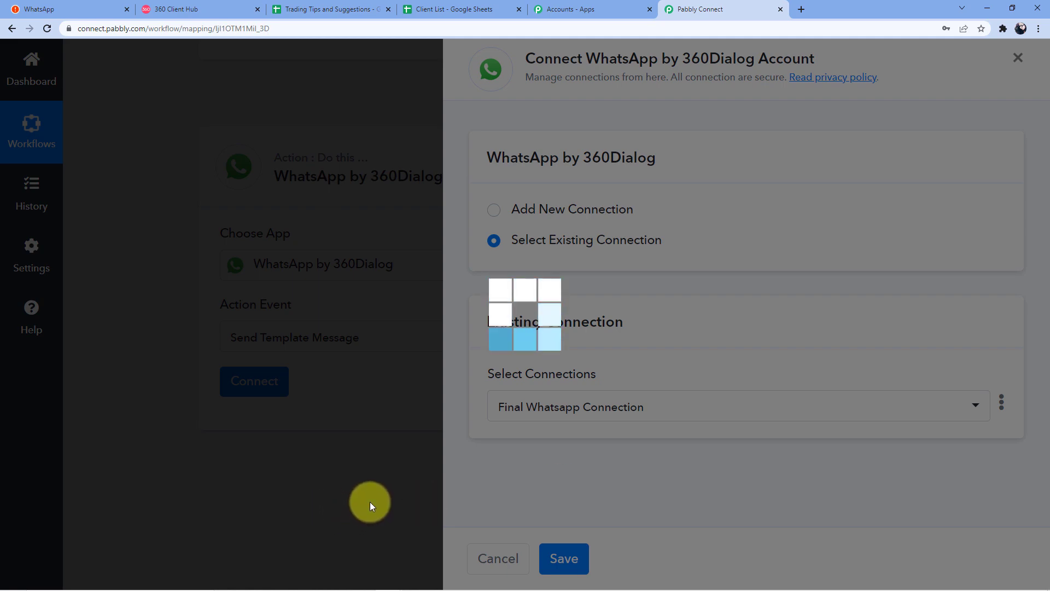
scroll(419, 342, "down", 3)
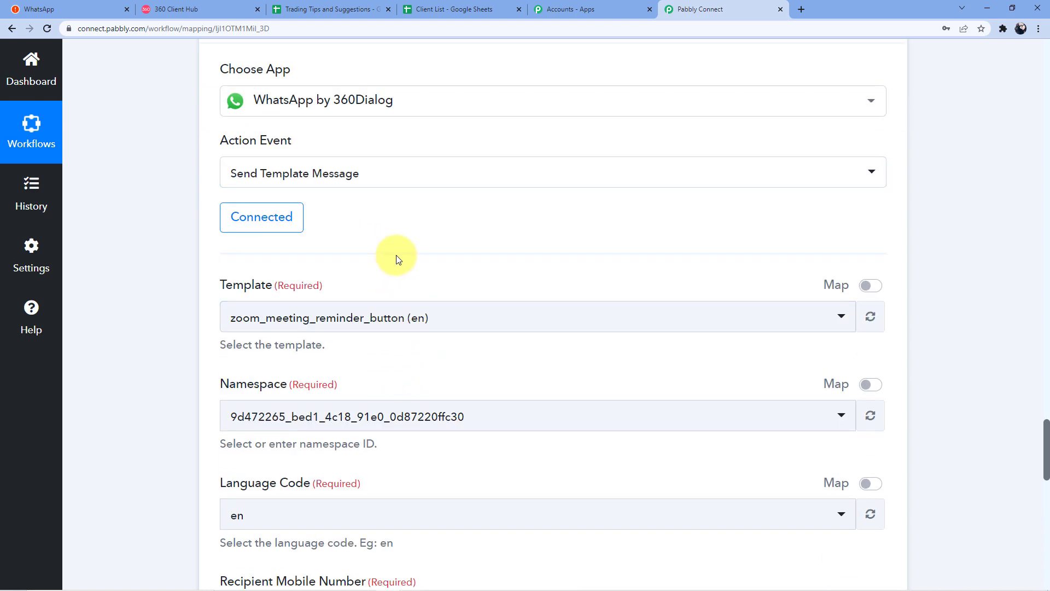
scroll(416, 516, "down", 3)
scroll(386, 444, "up", 3)
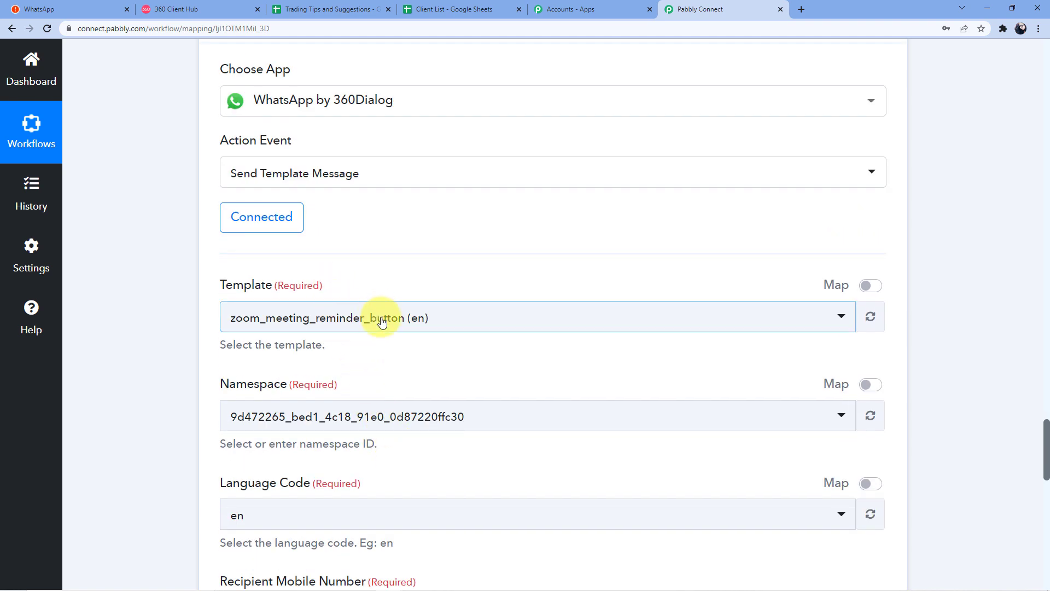
Step: Search the WhatsApp action's template list for "tips" and select the tips_wa (en) template
left_click(354, 323)
scroll(415, 394, "down", 2)
scroll(415, 393, "down", 5)
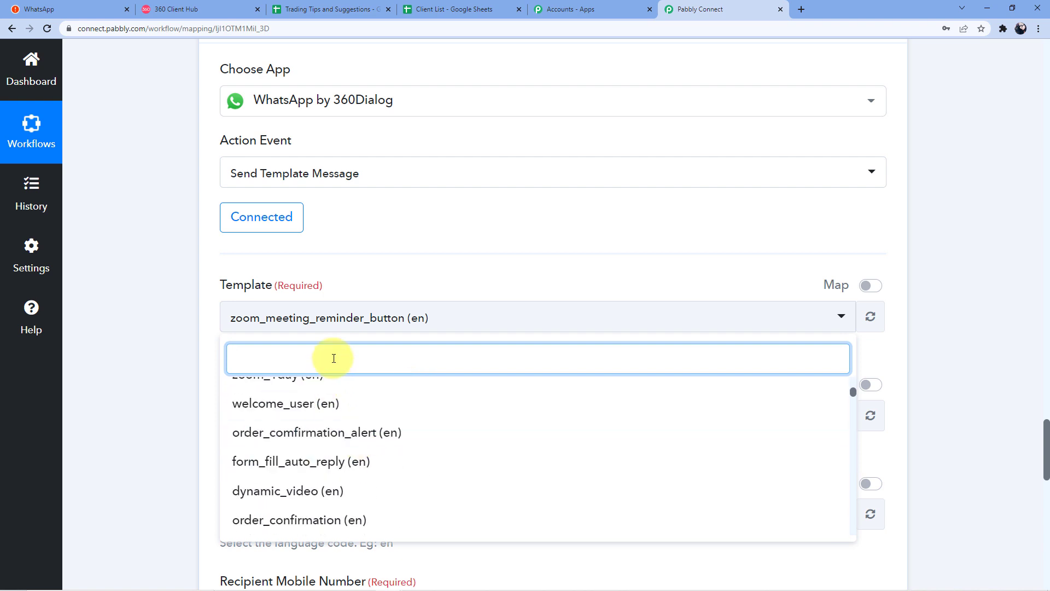
type("_wp")
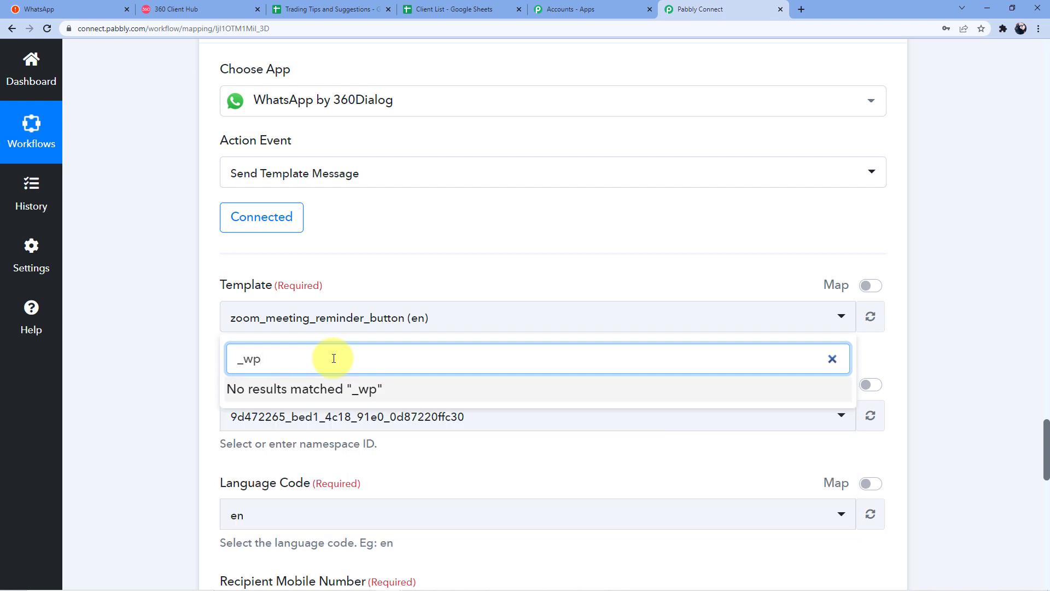
key("BackSpace")
key("BackSpace")
key("BackSpace")
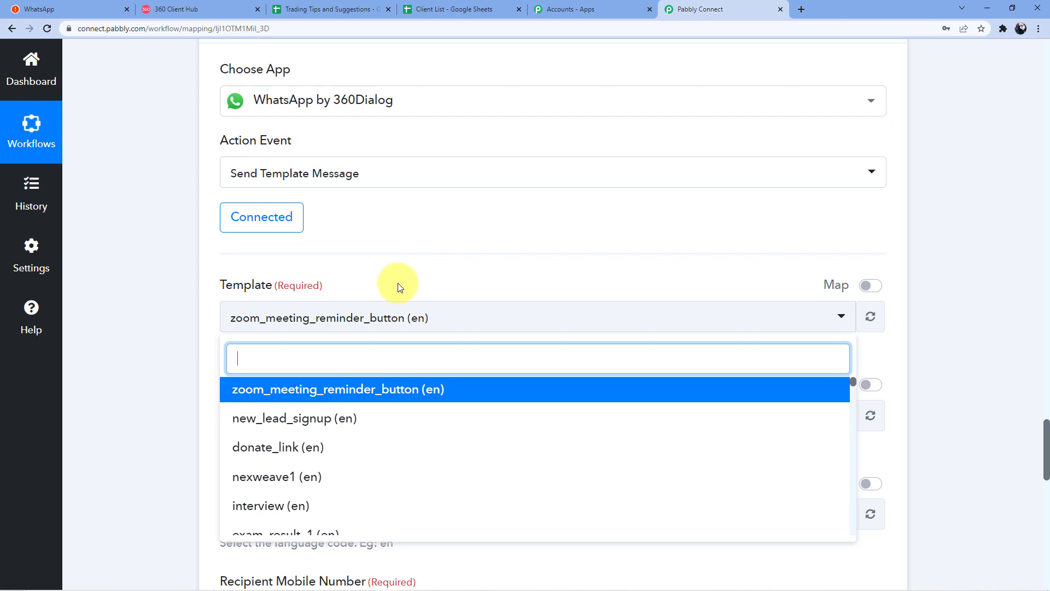
type("tips")
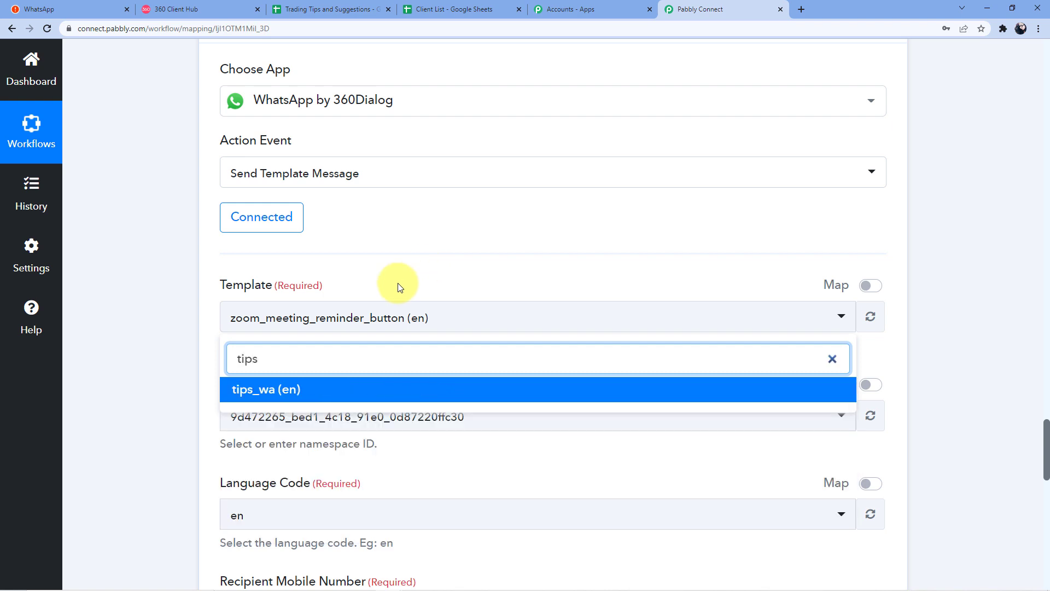
left_click(293, 388)
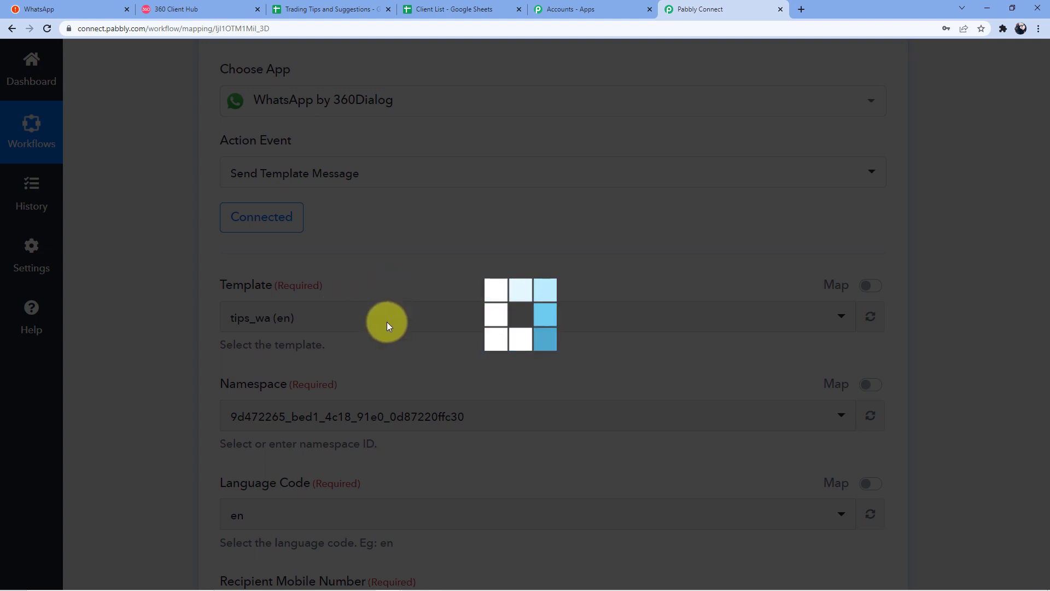
Step: Switch to 360 Client Hub, find the tips_wa template in the WhatsApp account's template management and open its preview
left_click(216, 8)
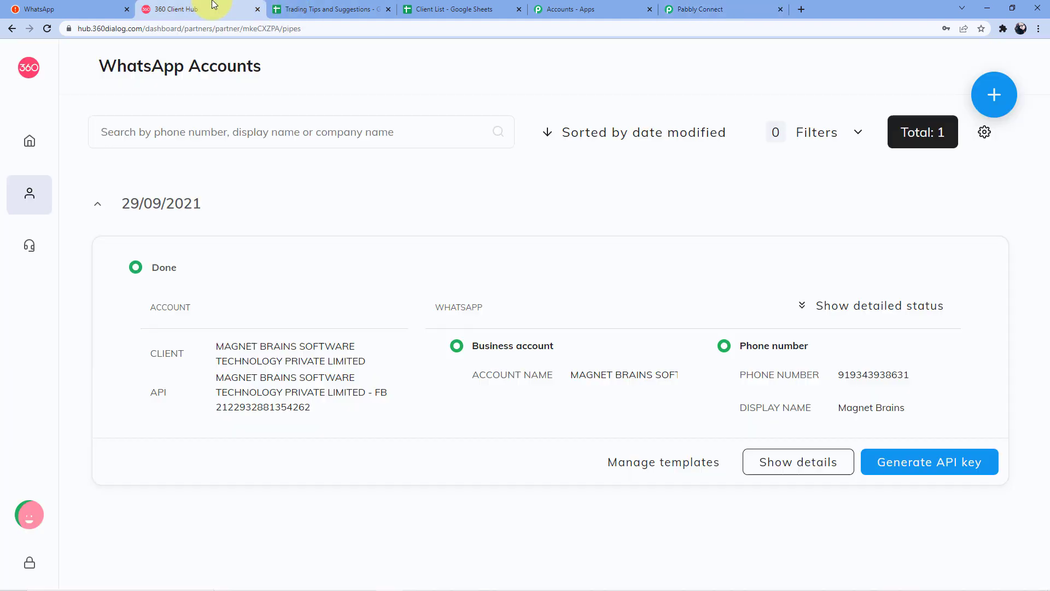
mouse_move(84, 244)
left_click(79, 204)
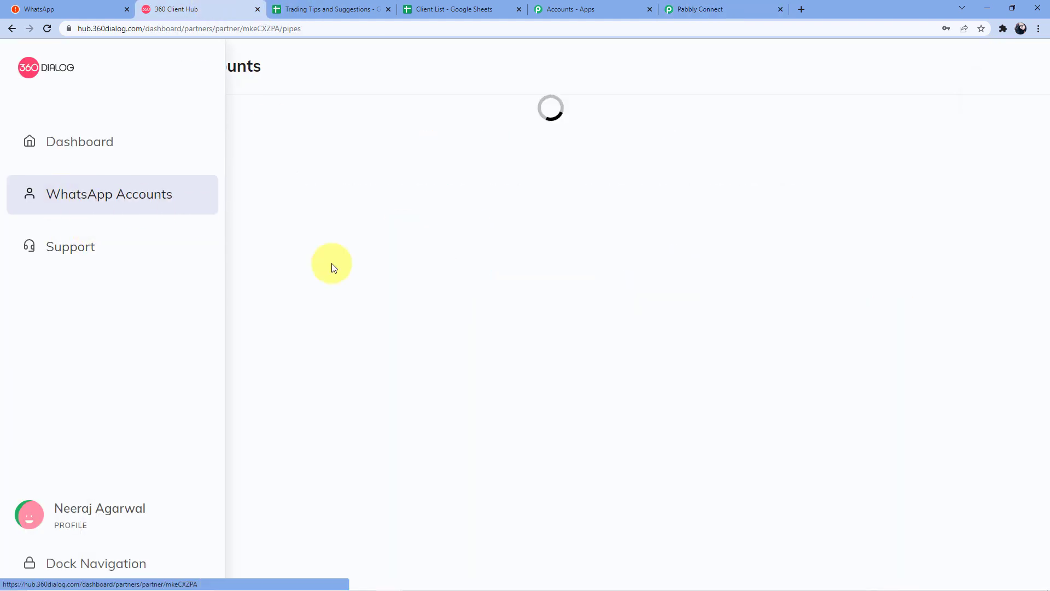
left_click(629, 459)
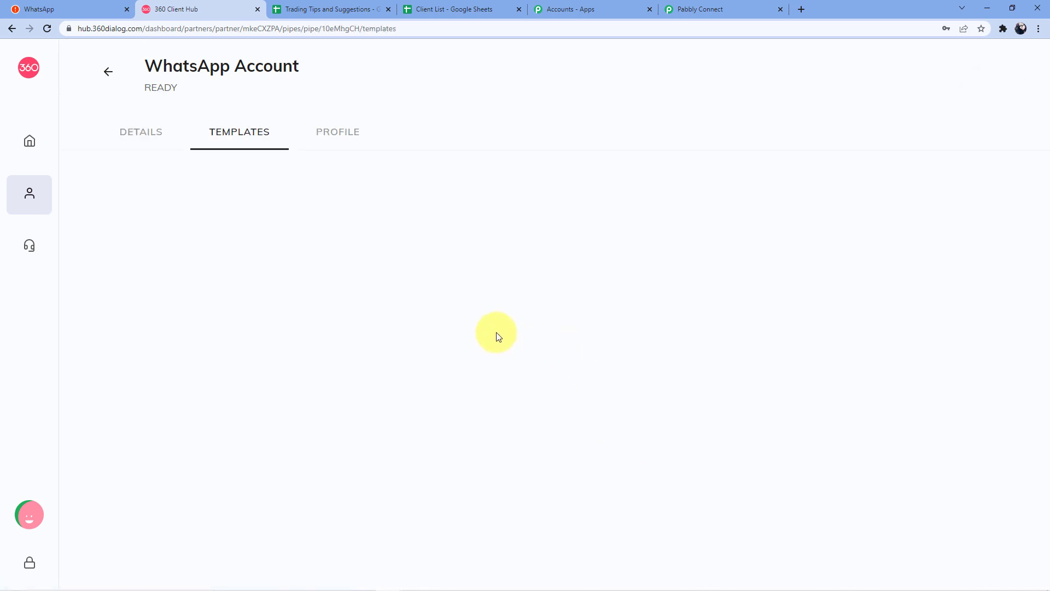
mouse_move(751, 194)
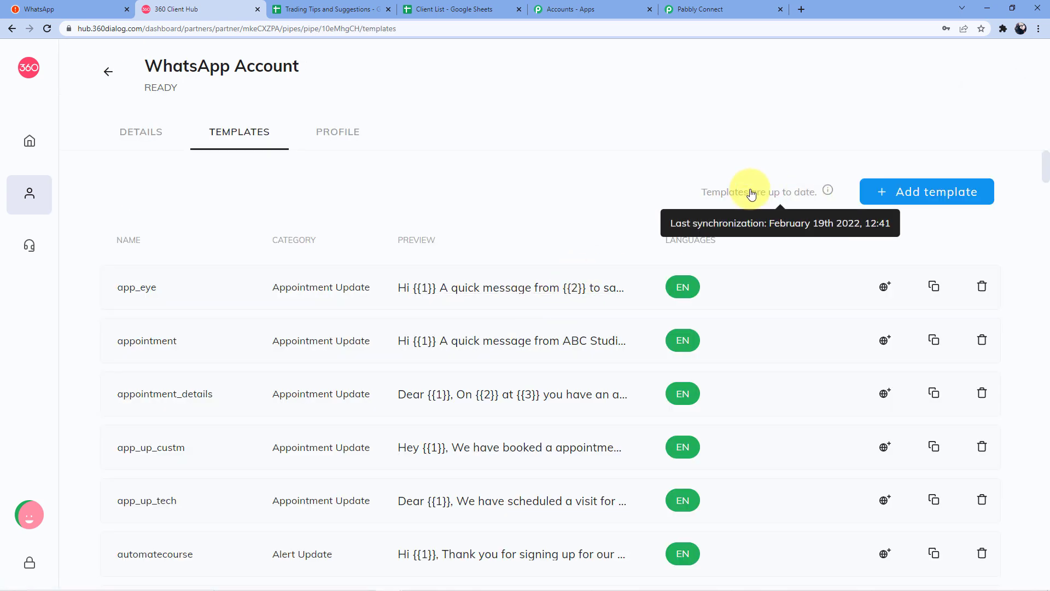
key("ctrl+f")
key("Return")
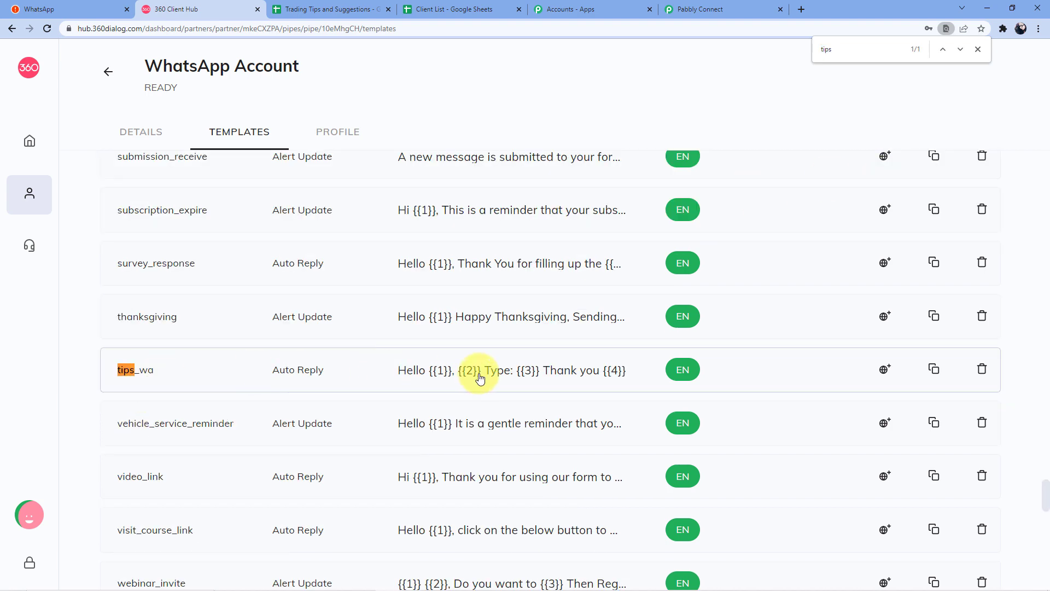
left_click(438, 371)
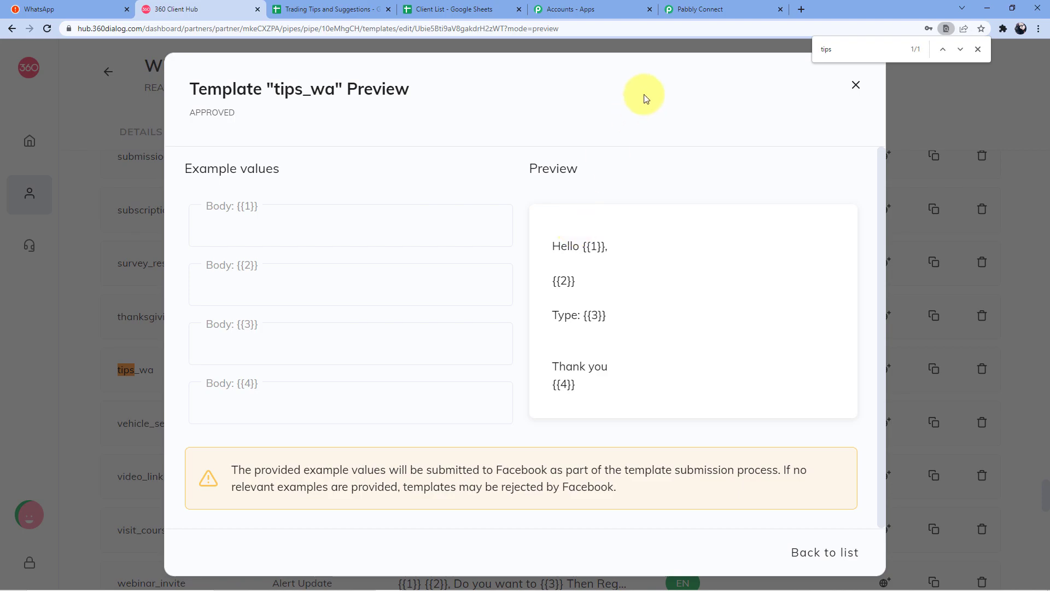
Step: Back in Pabbly Connect, review the Get Row(s) and Iterator responses against the WhatsApp action's recipient and body fields
left_click(704, 9)
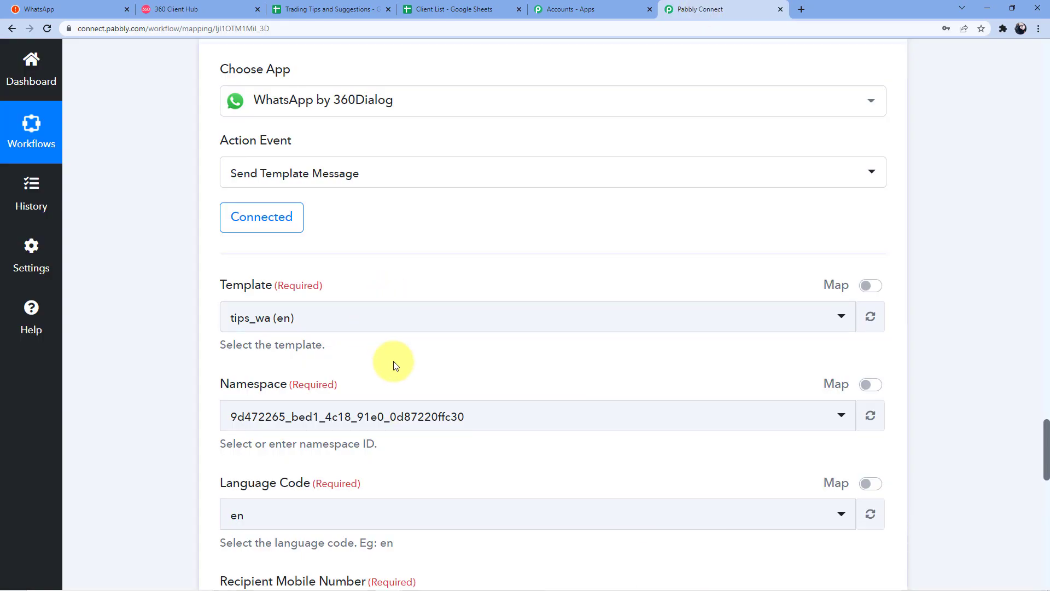
scroll(397, 258, "down", 3)
scroll(398, 258, "down", 2)
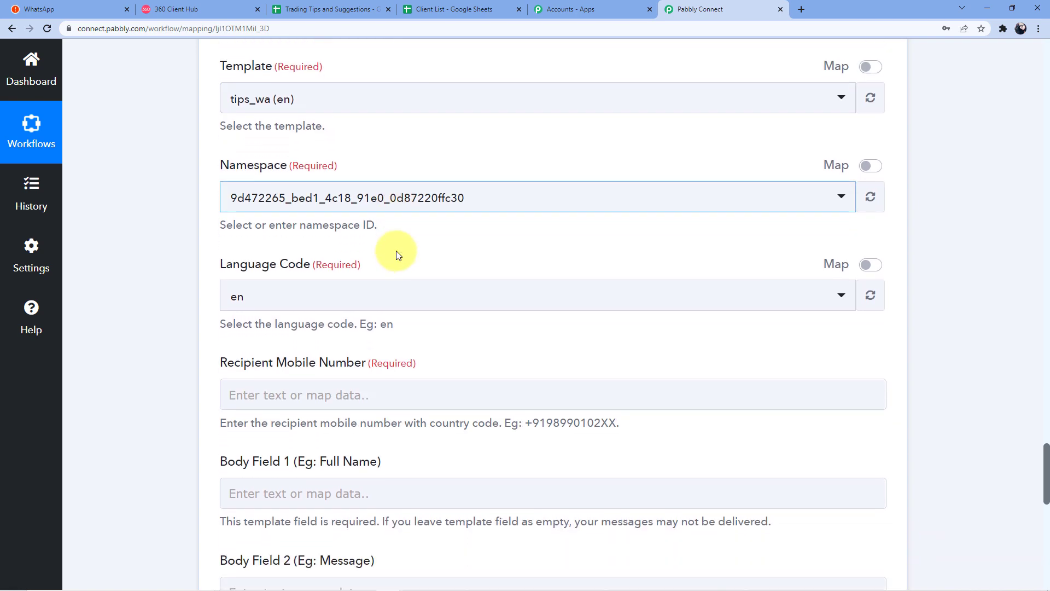
scroll(411, 234, "up", 4)
scroll(411, 234, "up", 15)
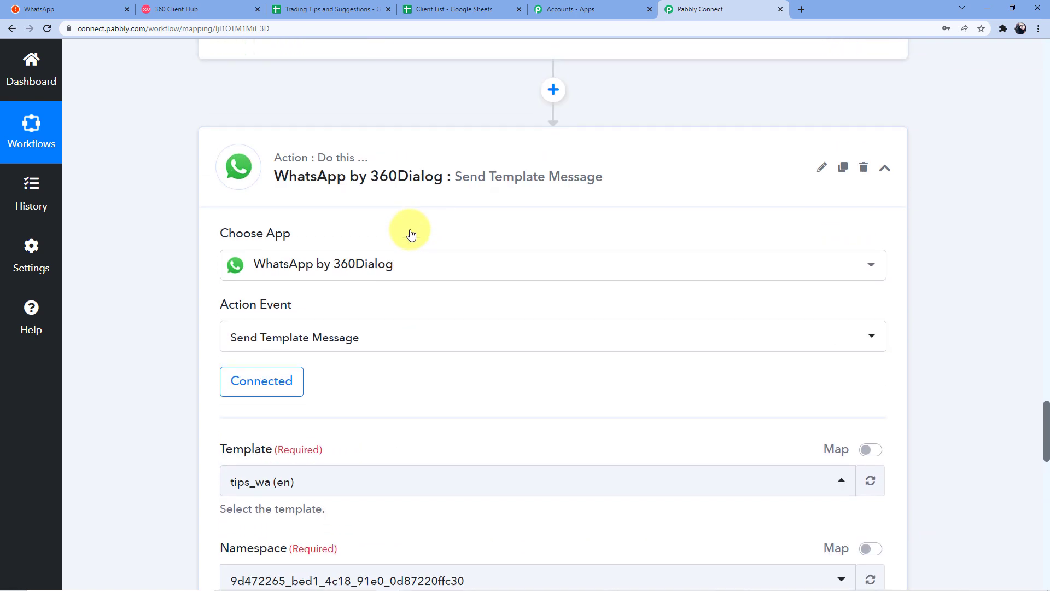
scroll(432, 251, "up", 5)
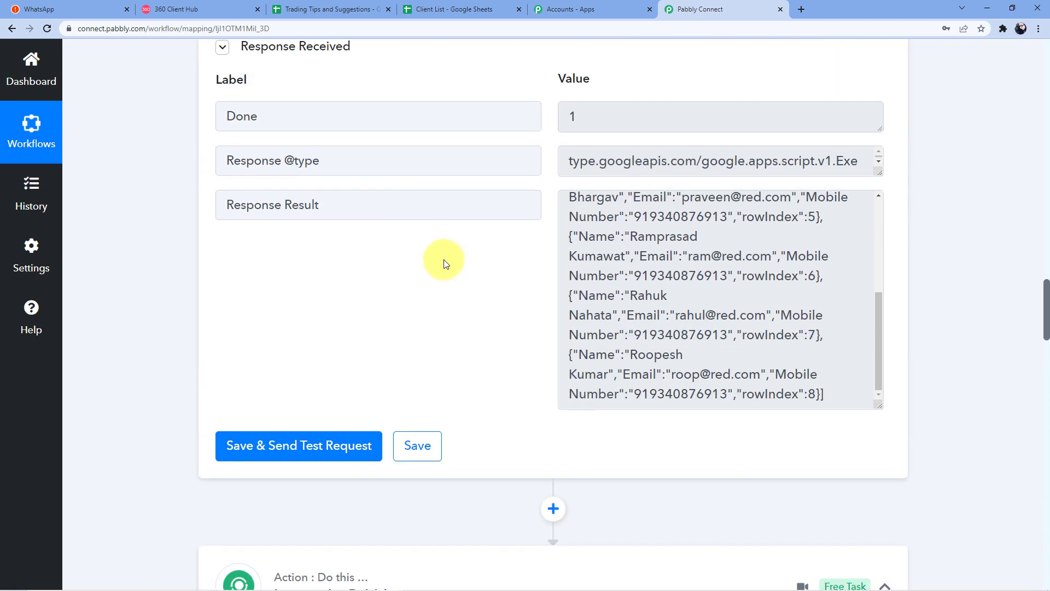
scroll(434, 237, "down", 9)
scroll(525, 302, "down", 5)
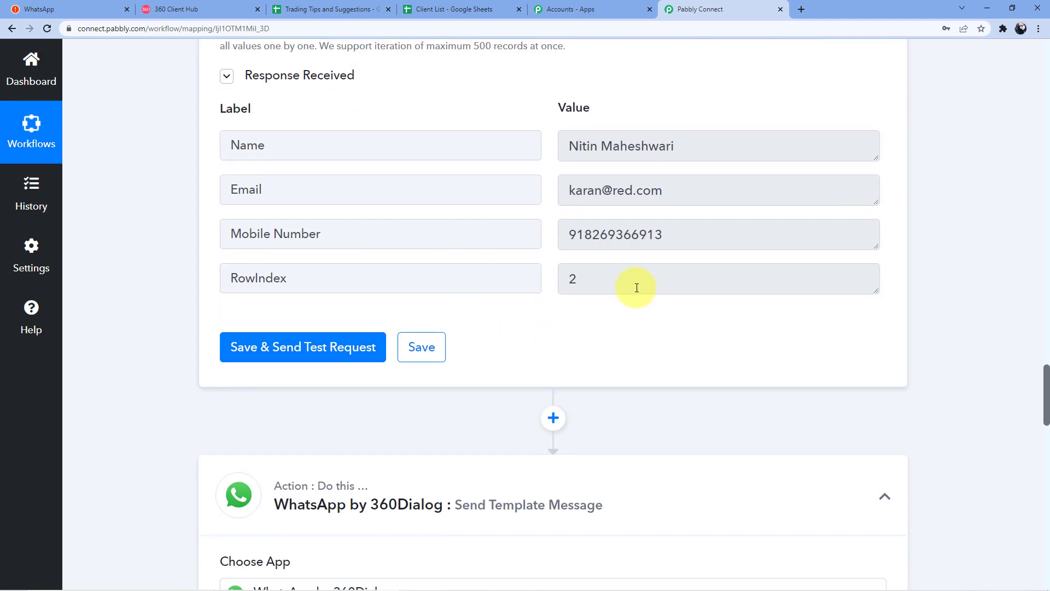
scroll(451, 230, "down", 5)
scroll(458, 265, "down", 13)
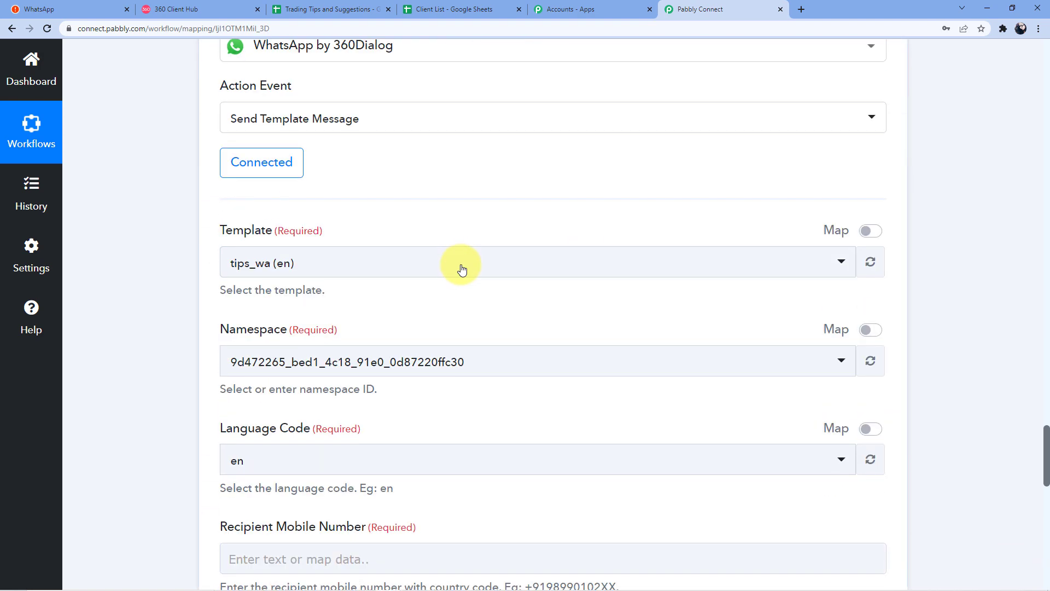
scroll(336, 307, "down", 4)
scroll(328, 317, "up", 9)
scroll(383, 301, "down", 1)
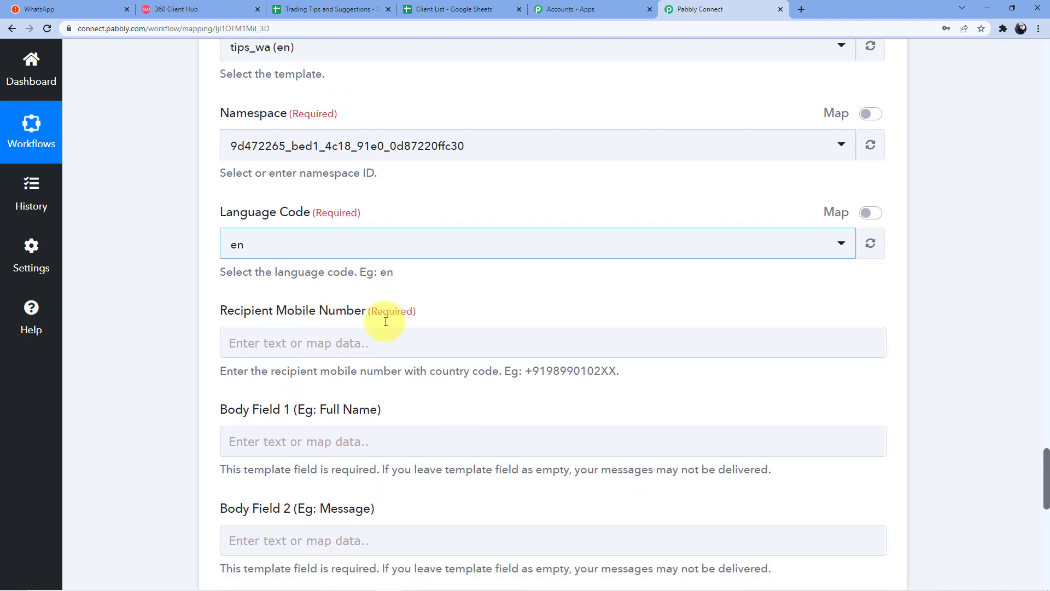
Step: Map the Recipient Mobile Number to the Iterator's Mobile Number value, prefixed with "+"
left_click(262, 340)
scroll(328, 301, "down", 3)
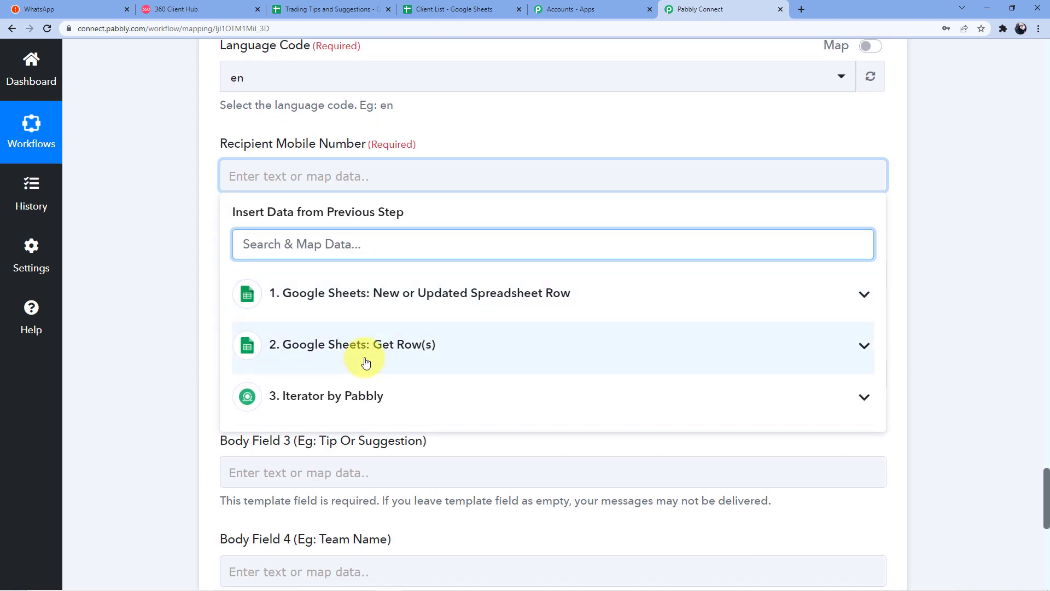
scroll(350, 345, "down", 1)
left_click(376, 333)
scroll(383, 337, "down", 2)
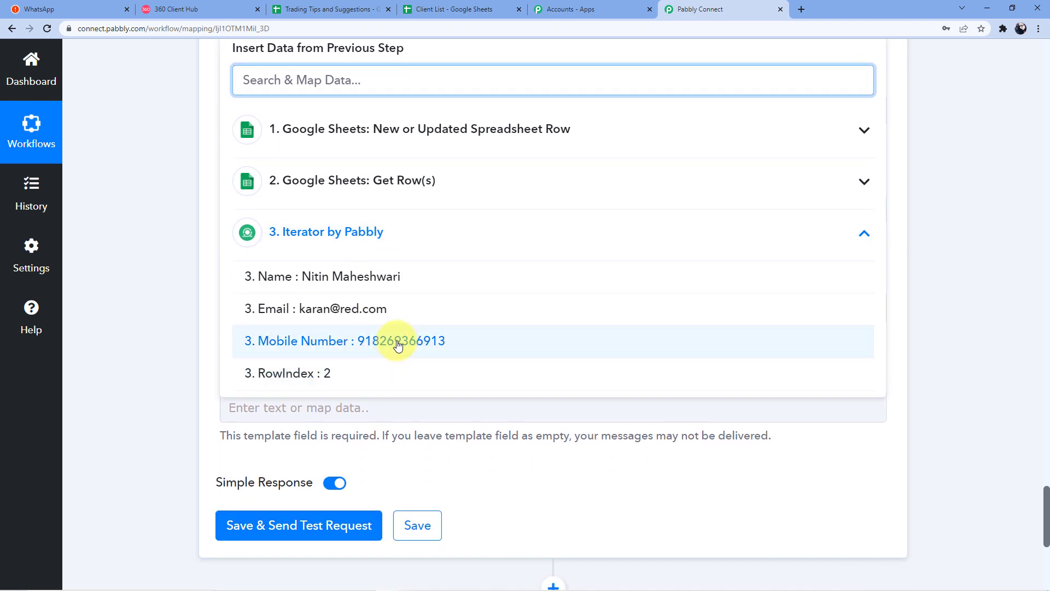
left_click(399, 340)
scroll(336, 275, "up", 4)
left_click(175, 251)
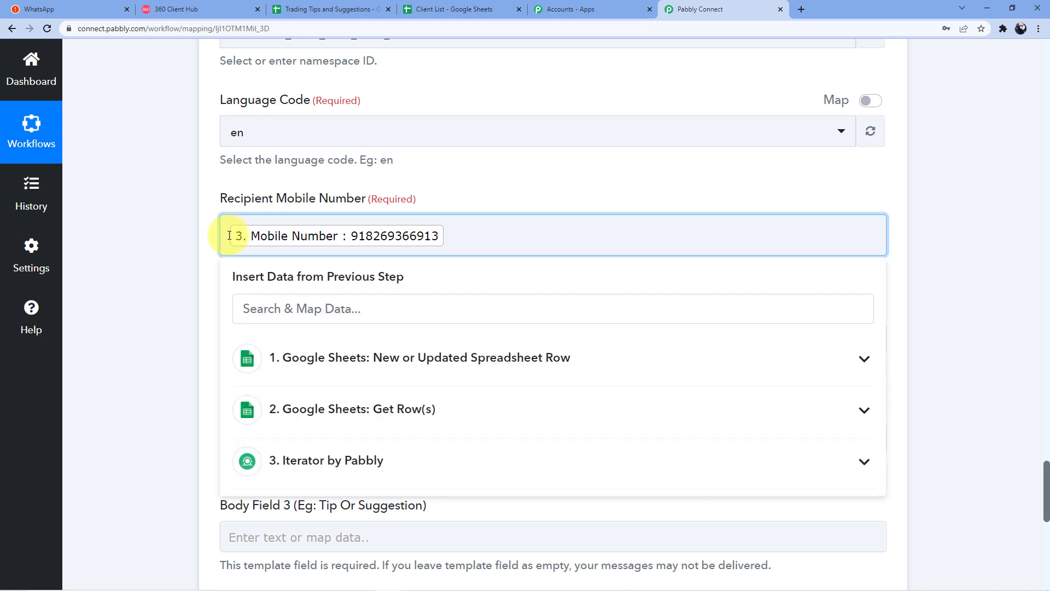
type("+")
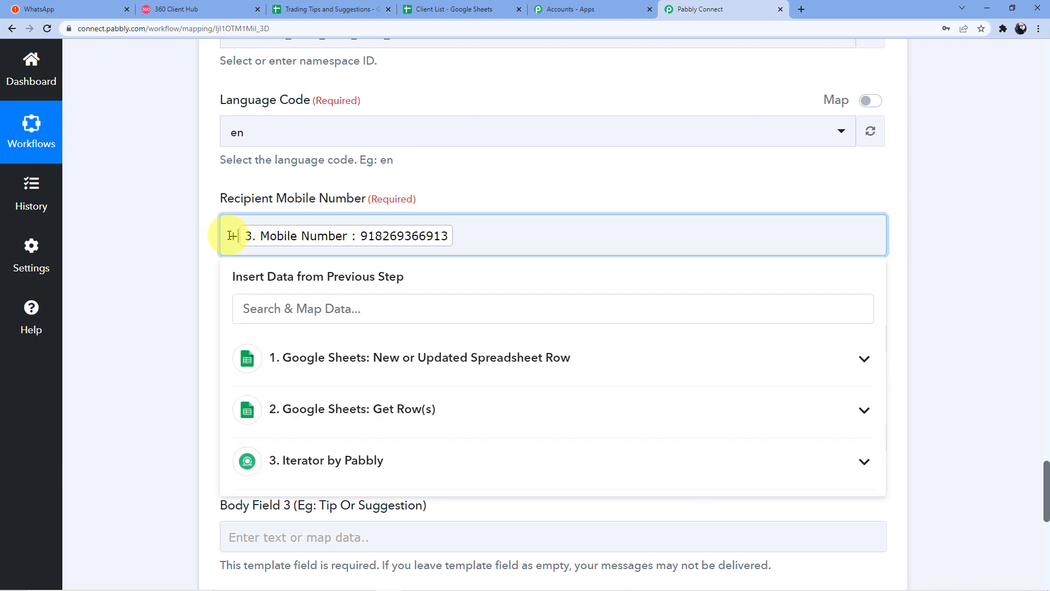
left_click(447, 179)
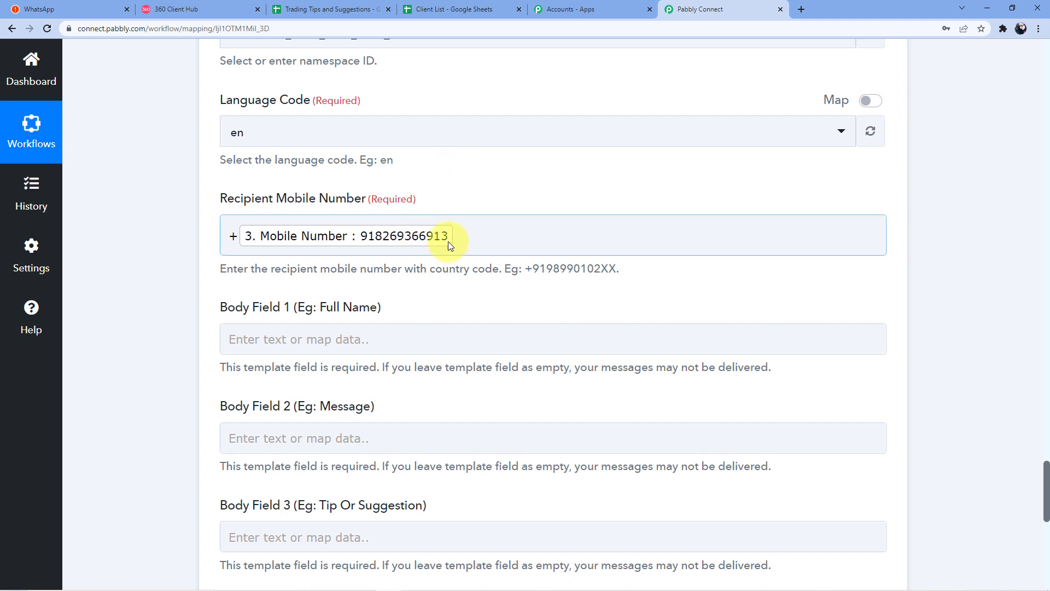
Step: Map Body Field 1 (Full Name) to the Iterator's Name value
scroll(449, 246, "down", 2)
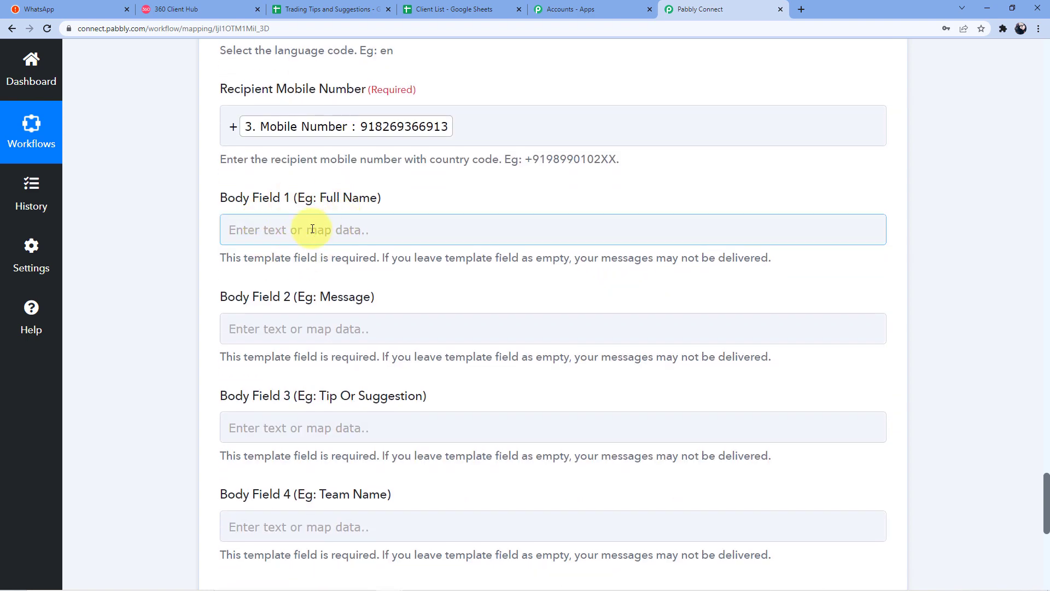
left_click(313, 229)
scroll(336, 336, "down", 2)
left_click(350, 334)
scroll(382, 330, "down", 2)
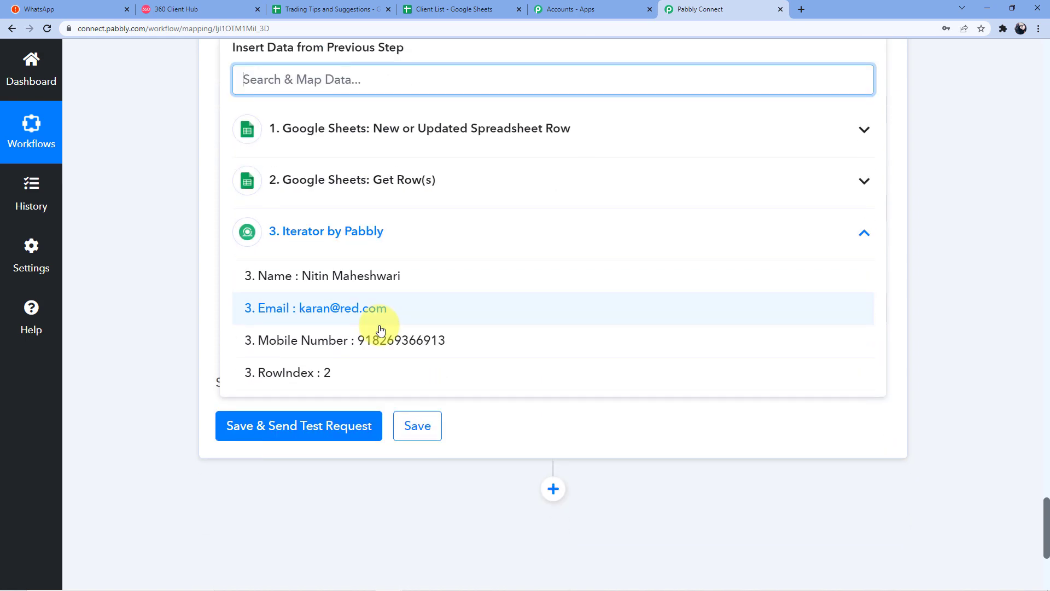
left_click(369, 276)
scroll(274, 263, "up", 2)
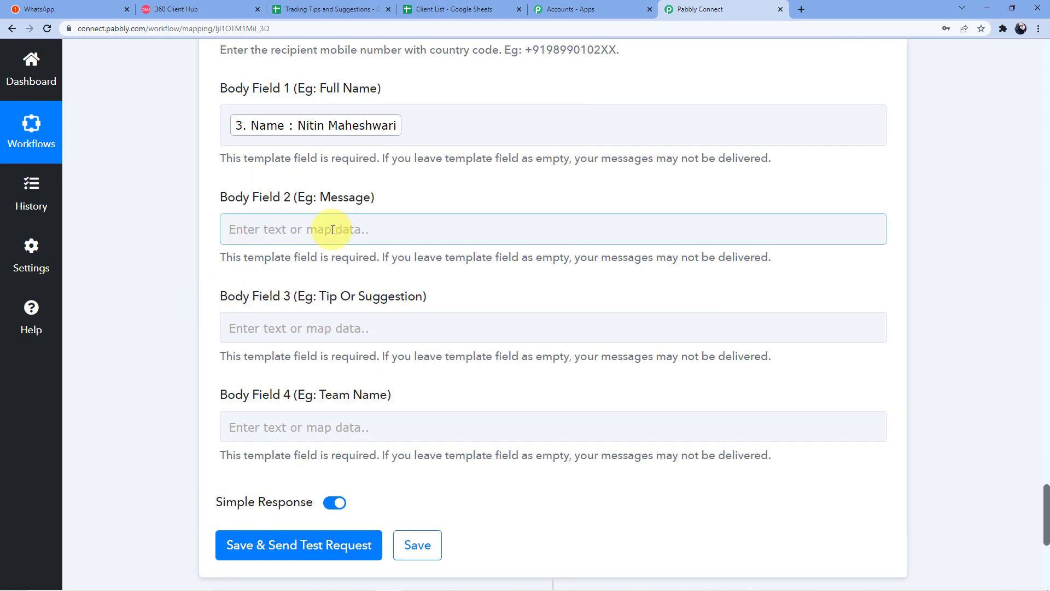
Step: Map Body Field 2 to the Message value from the Google Sheets New or Updated Spreadsheet Row trigger
left_click(332, 230)
scroll(342, 257, "down", 3)
left_click(349, 284)
left_click(349, 285)
left_click(381, 247)
left_click(383, 246)
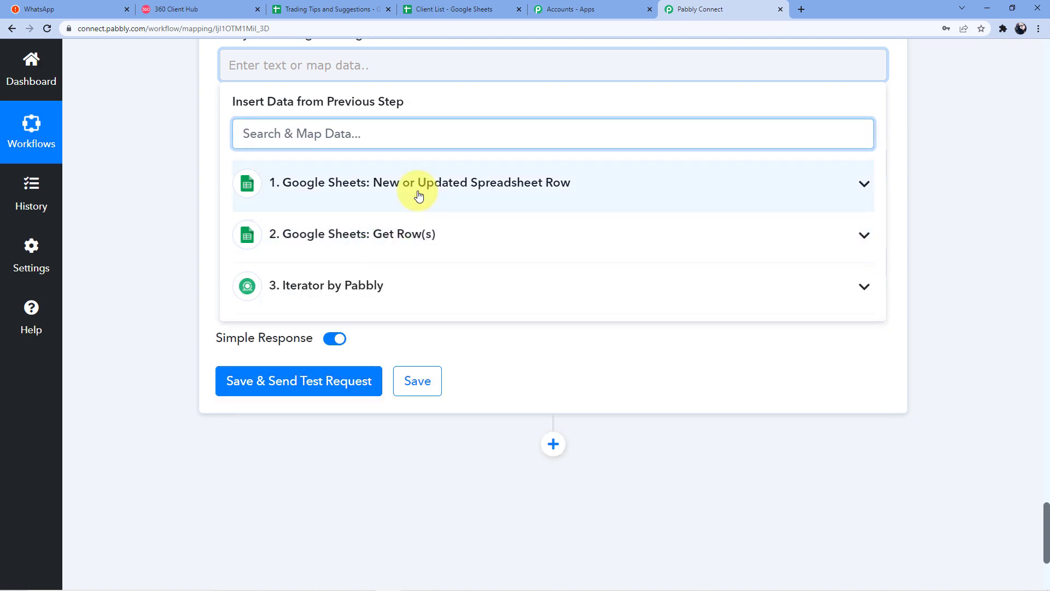
left_click(419, 188)
scroll(410, 285, "down", 2)
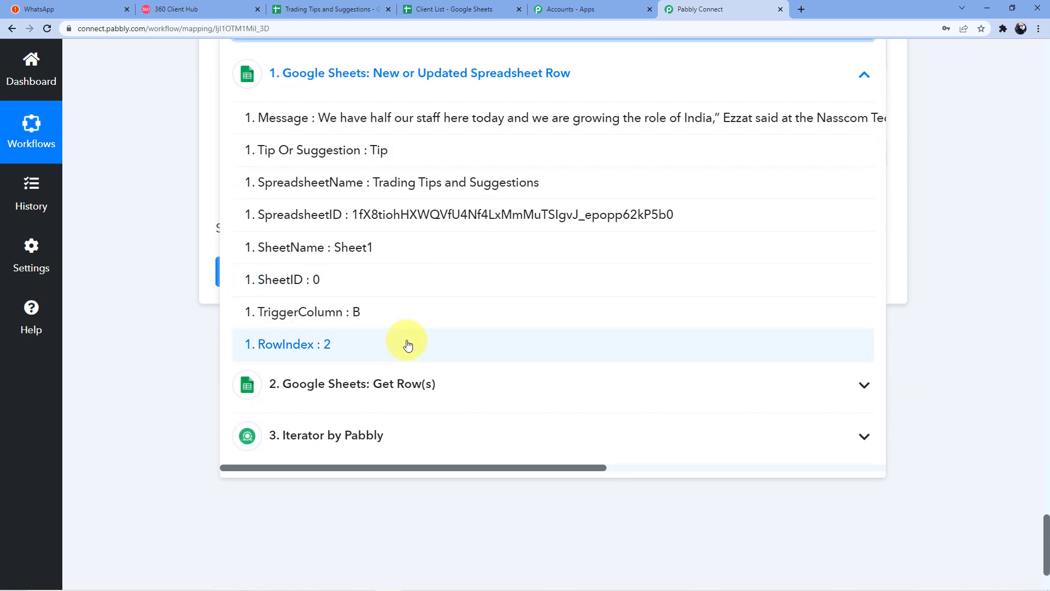
scroll(407, 344, "up", 2)
left_click(382, 232)
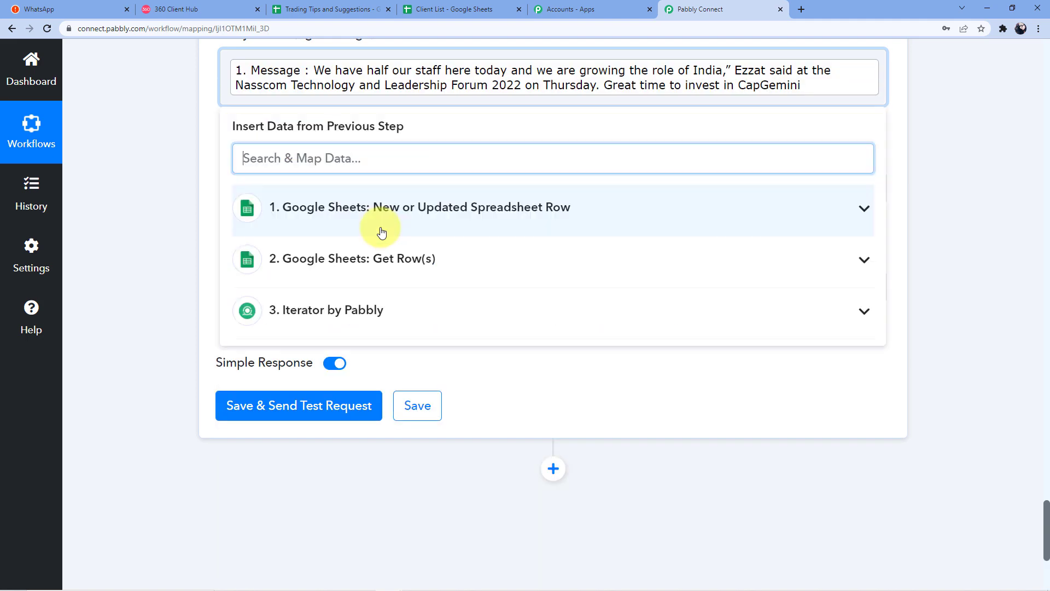
left_click(189, 168)
Step: Map Body Field 3 to the Tip Or Suggestion value from the Google Sheets New or Updated Spreadsheet Row trigger
scroll(305, 323, "up", 3)
scroll(322, 300, "down", 2)
left_click(246, 242)
scroll(305, 265, "down", 2)
left_click(370, 257)
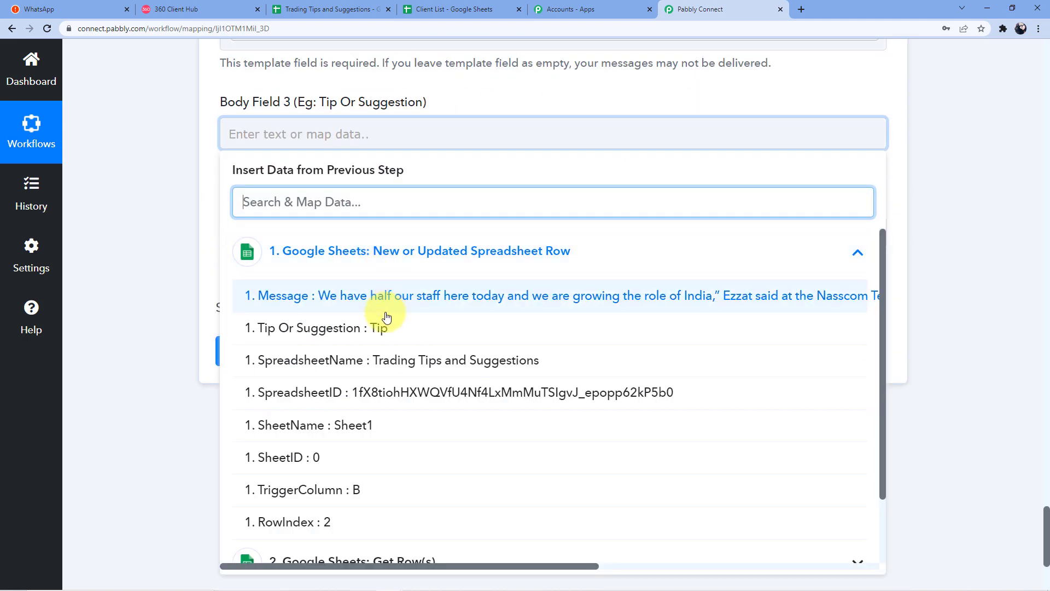
left_click(382, 327)
left_click(155, 259)
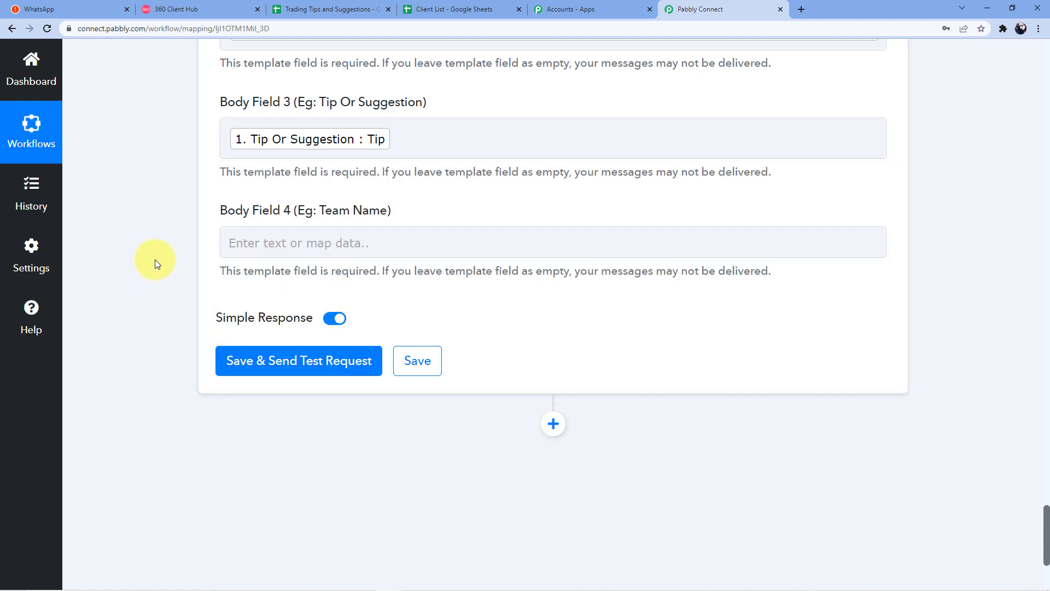
Step: Set Body Field 4 (Team Name) of the WhatsApp template message to "Stock Market Specialist"
left_click(291, 246)
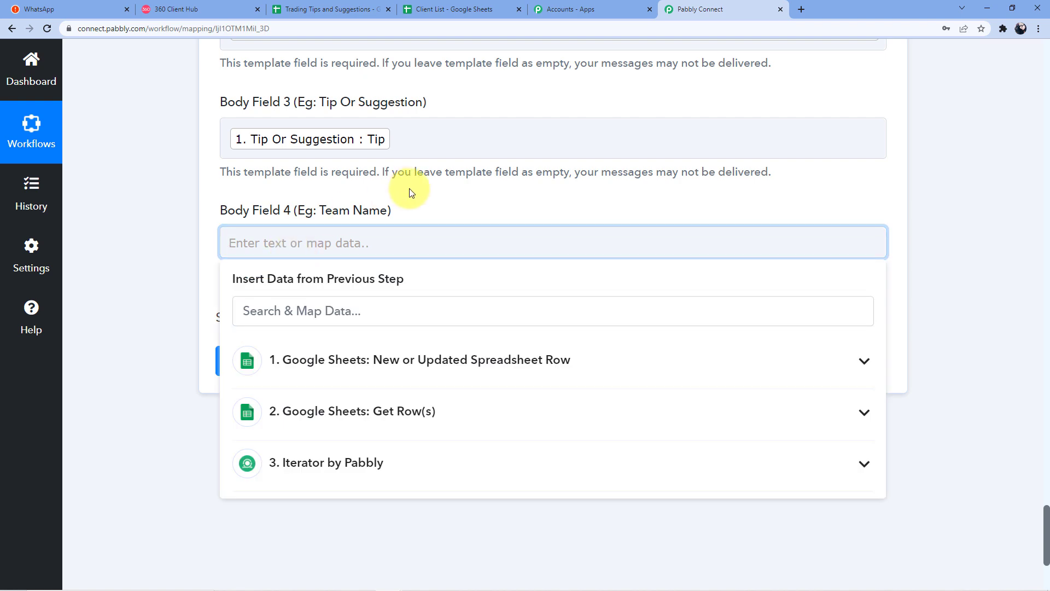
type("Stock Market specialist")
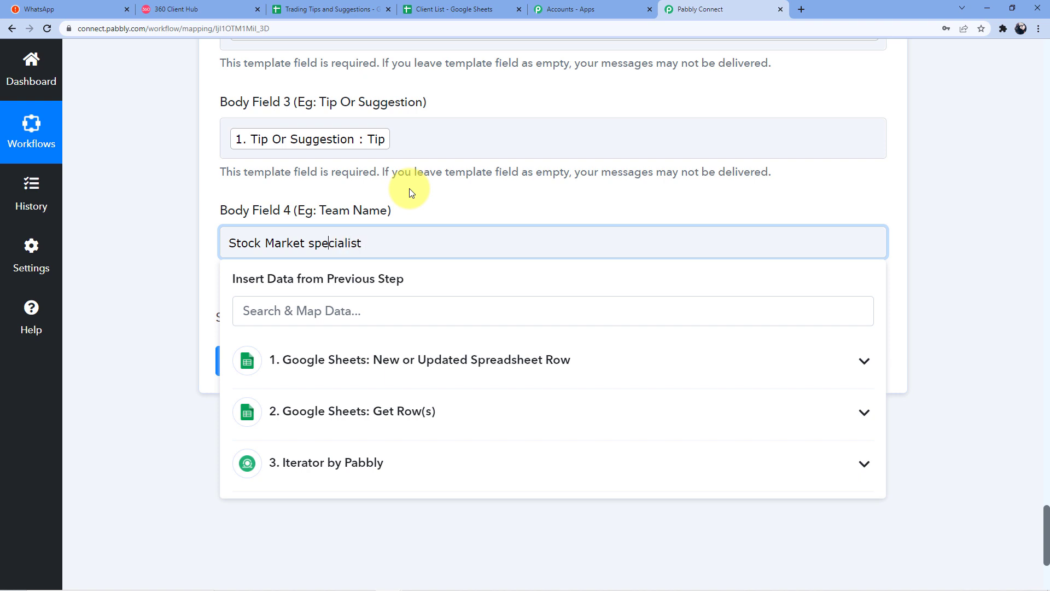
key("BackSpace")
type("S")
left_click(436, 211)
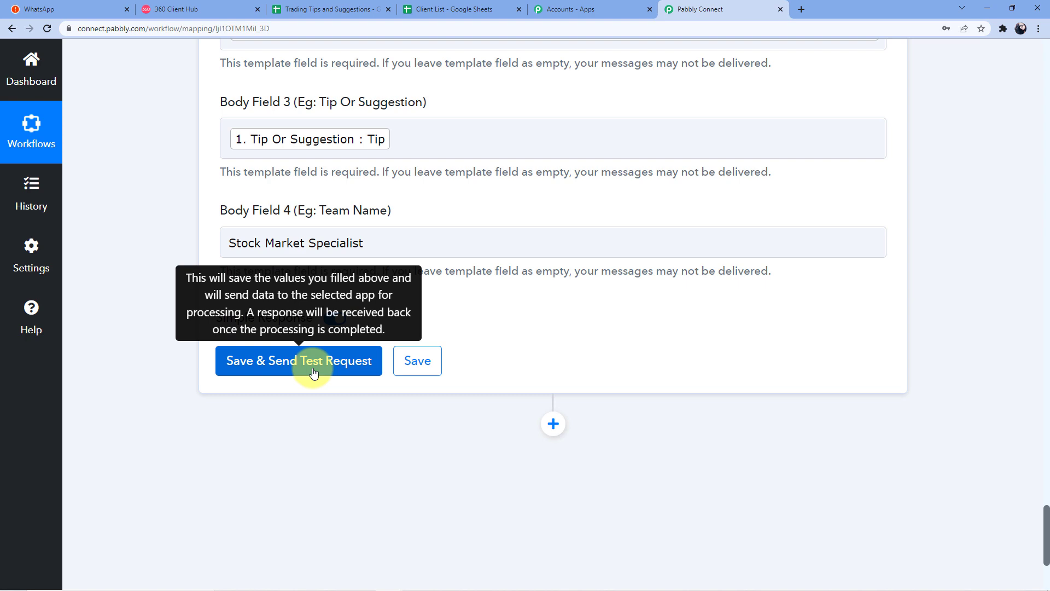
Step: Review the mapped WhatsApp template fields, then save the 360Dialog action and send a test request
scroll(320, 323, "up", 5)
scroll(313, 222, "up", 3)
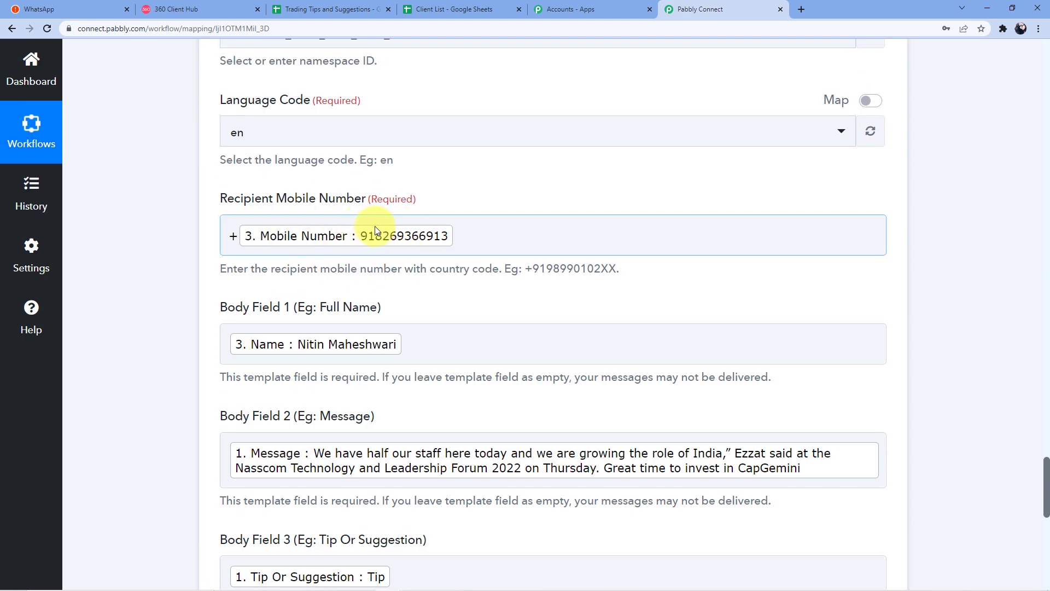
scroll(262, 301, "down", 9)
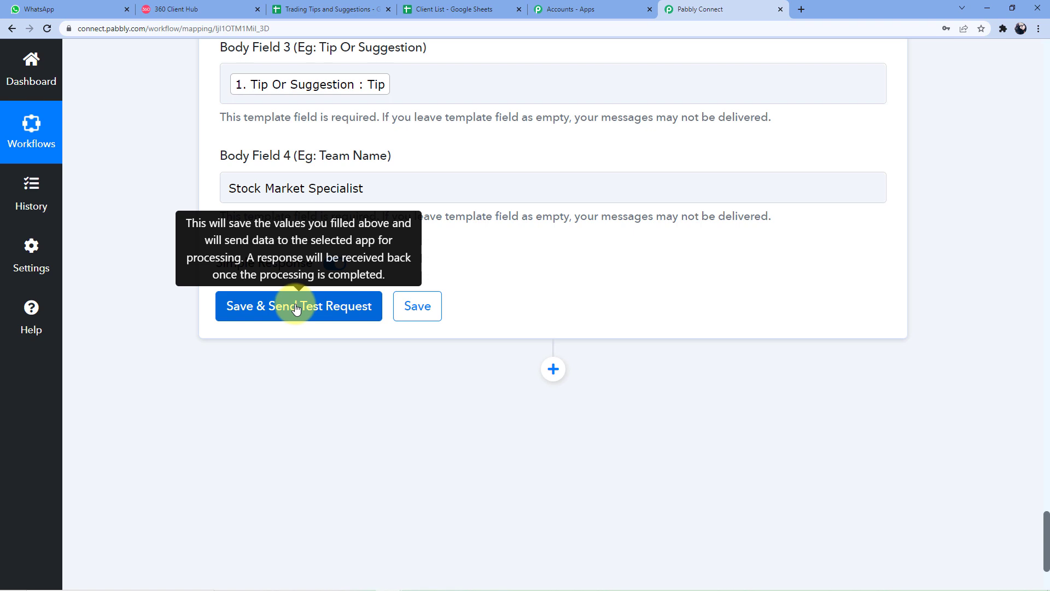
left_click(85, 9)
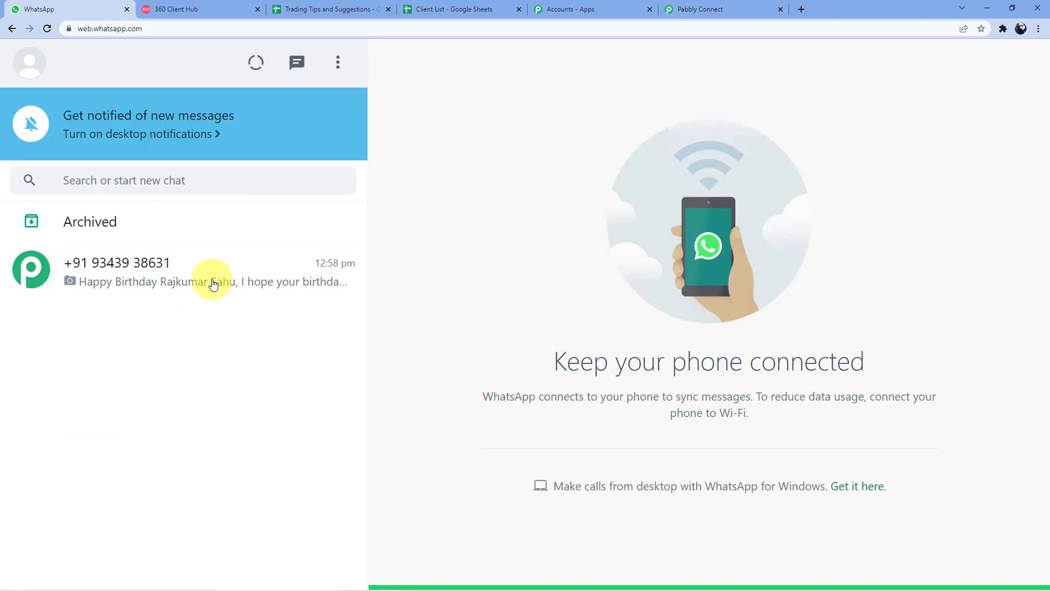
left_click(224, 5)
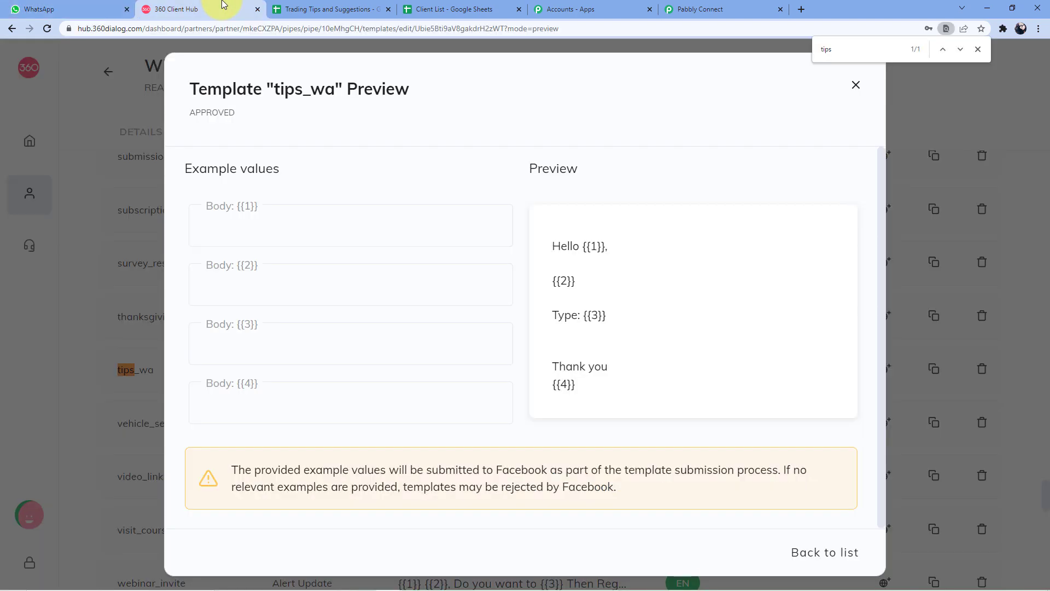
left_click(690, 9)
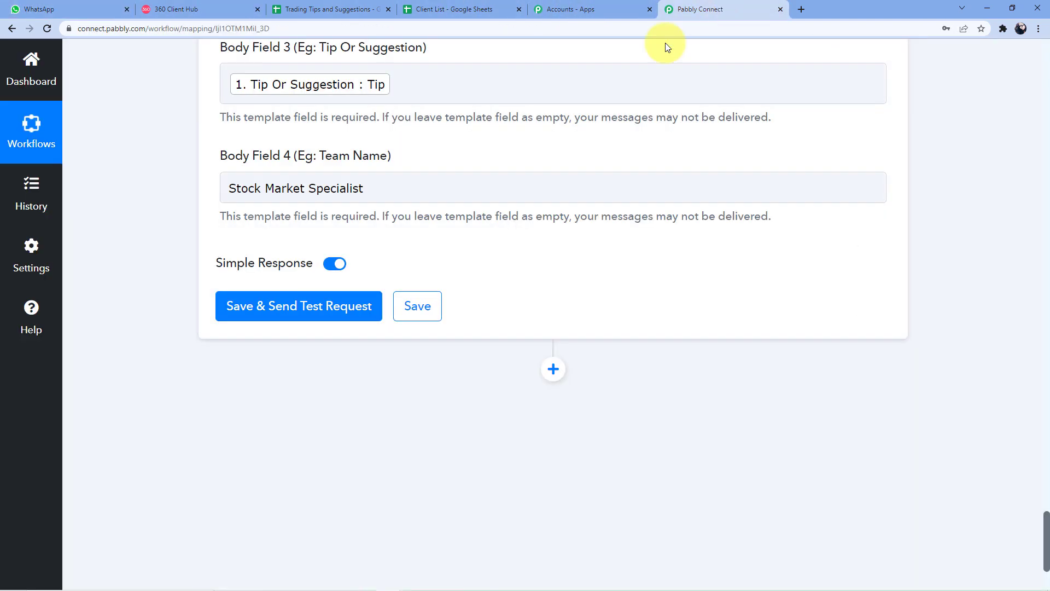
left_click(285, 316)
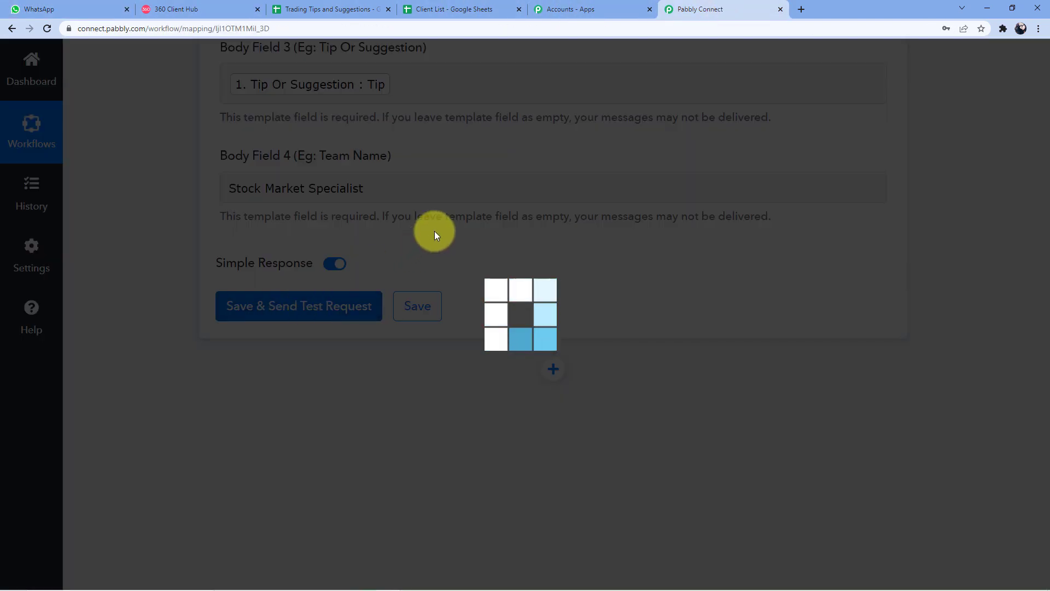
scroll(492, 252, "down", 3)
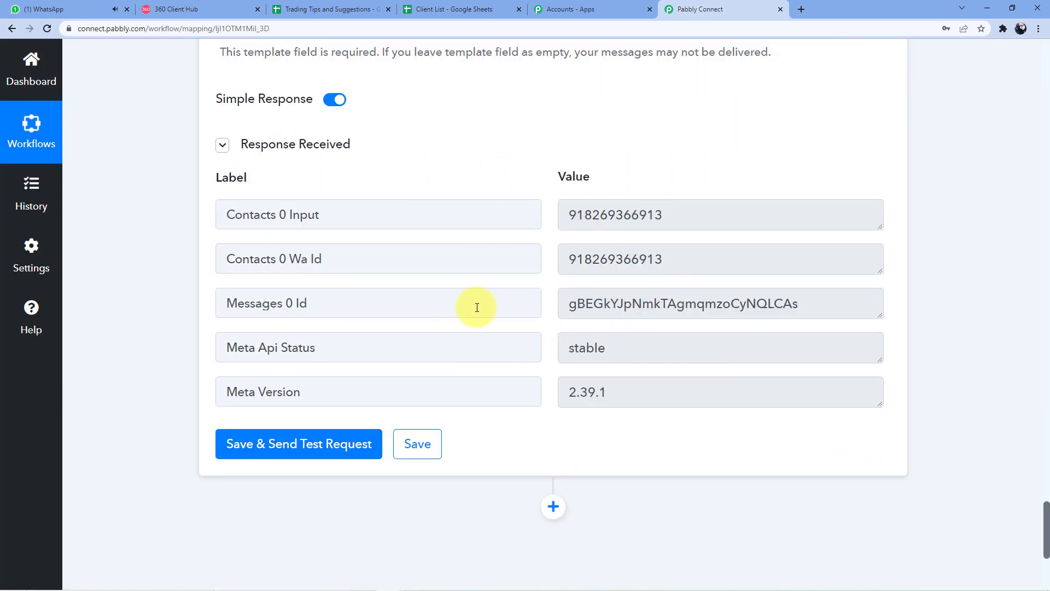
Step: Switch to WhatsApp Web and read the newly received test message in the business chat
scroll(484, 318, "up", 5)
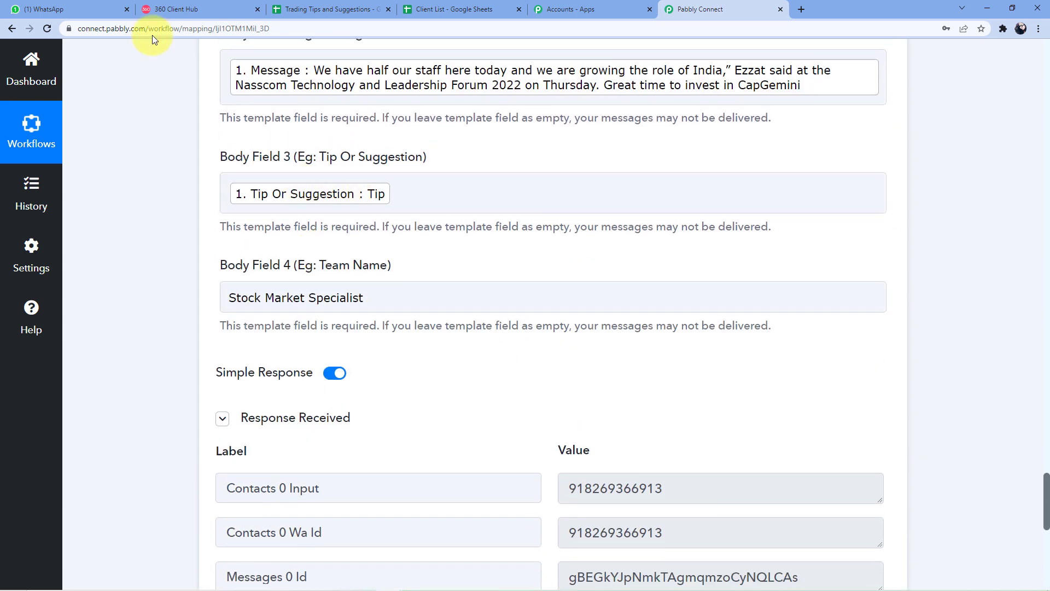
left_click(79, 7)
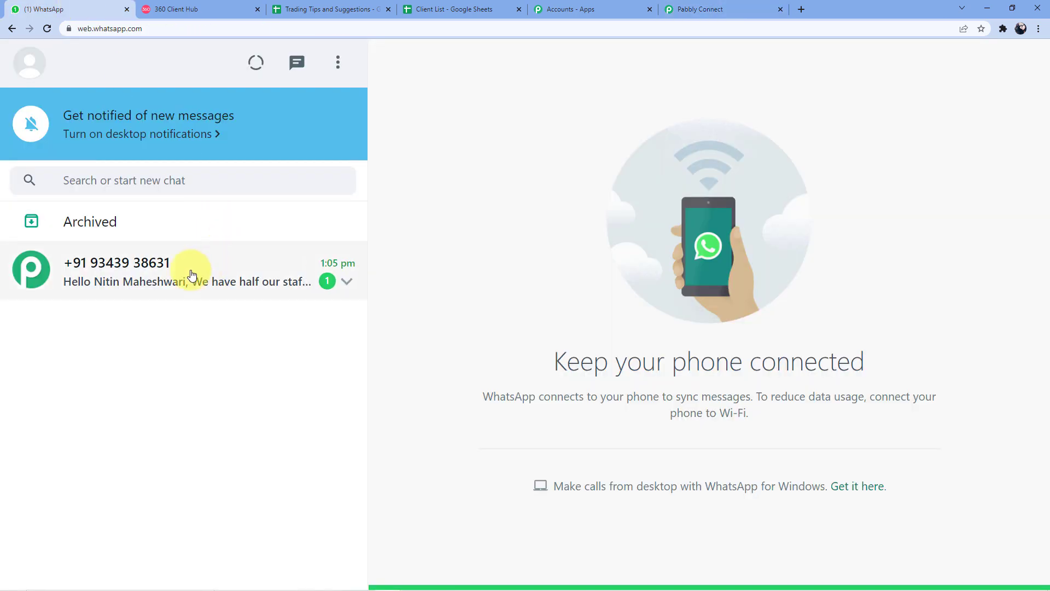
left_click(169, 275)
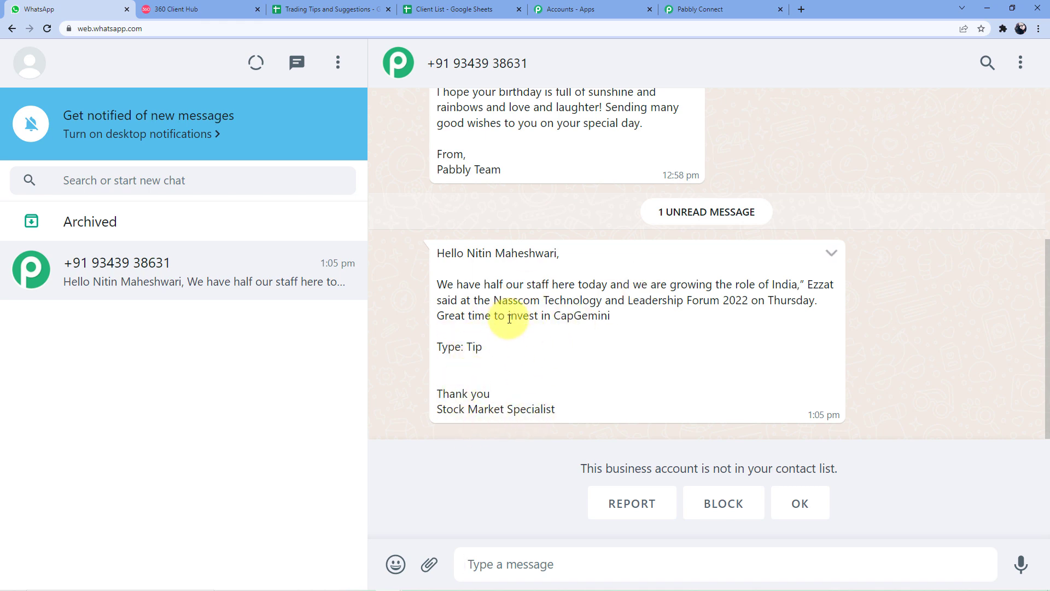
Step: Look back over the Pabbly Connect workflow, then inspect the empty Message rows in the Trading Tips and Suggestions sheet
left_click(692, 5)
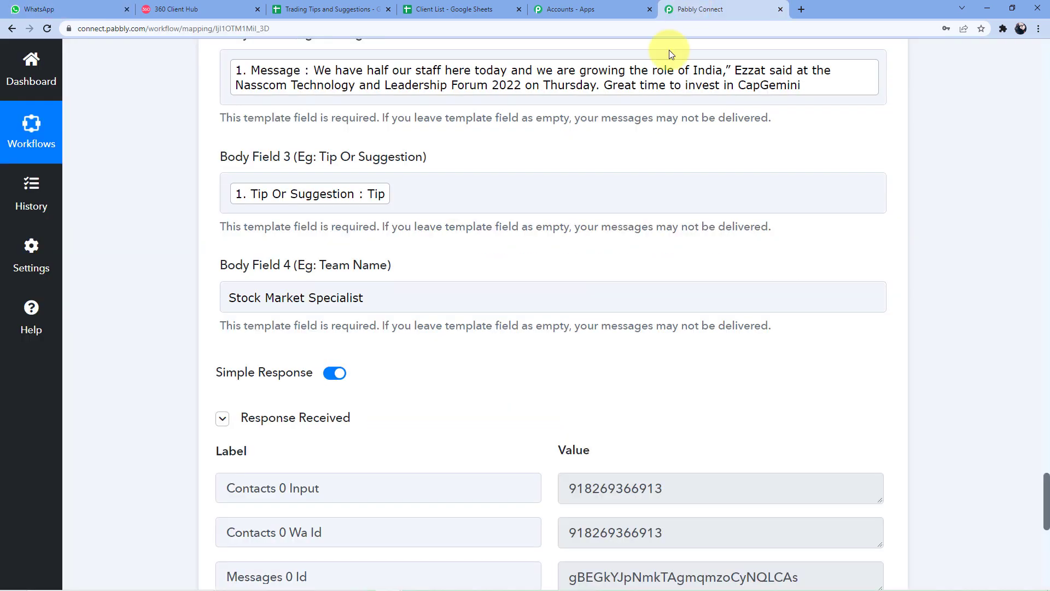
scroll(460, 277, "down", 5)
scroll(465, 365, "up", 20)
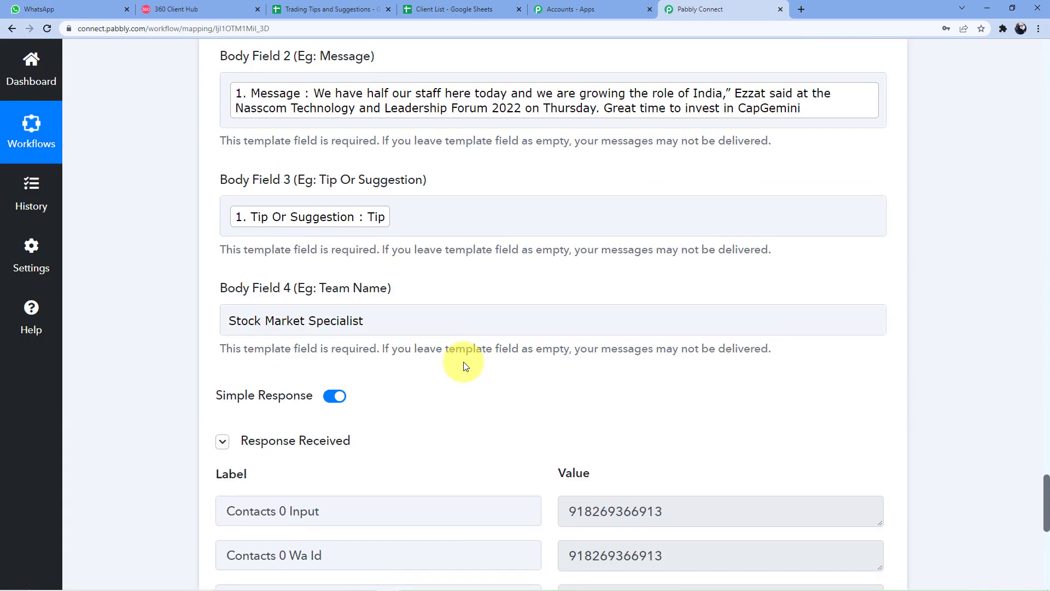
scroll(464, 366, "up", 15)
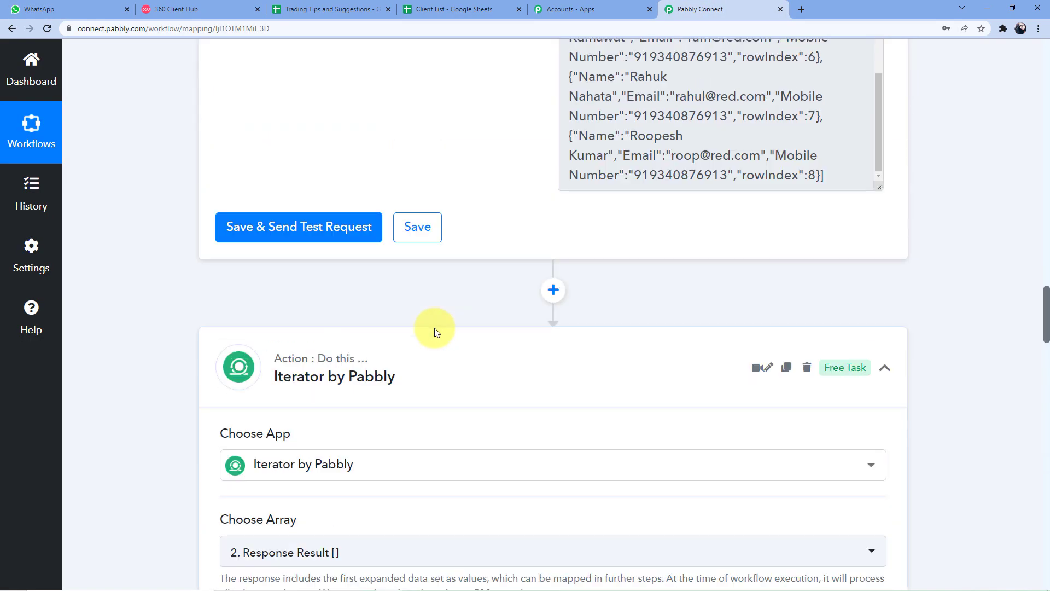
left_click(343, 5)
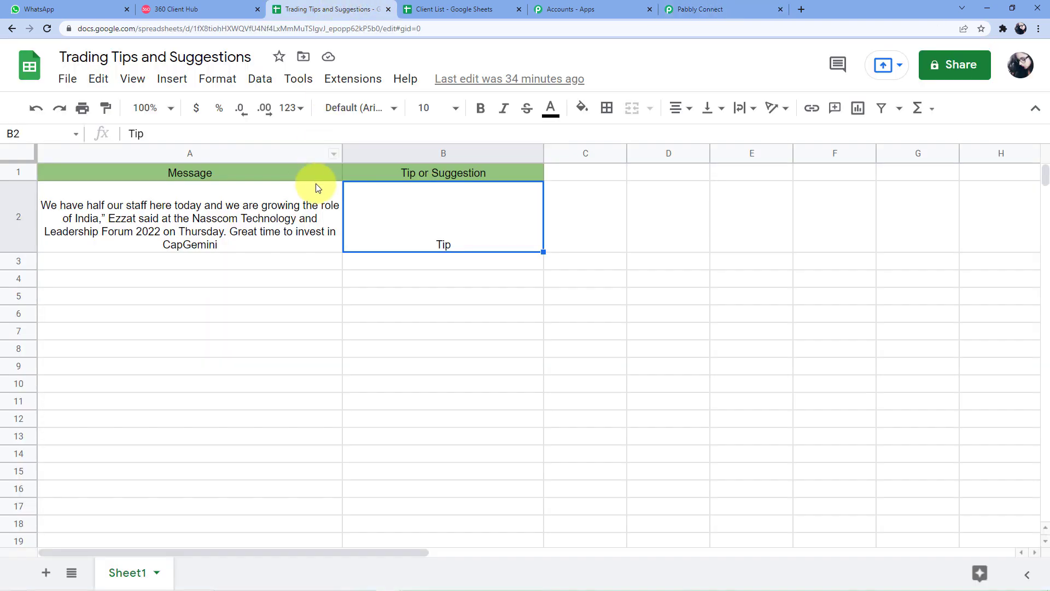
left_click(169, 265)
left_click(171, 280)
left_click(191, 298)
left_click(200, 279)
left_click(205, 261)
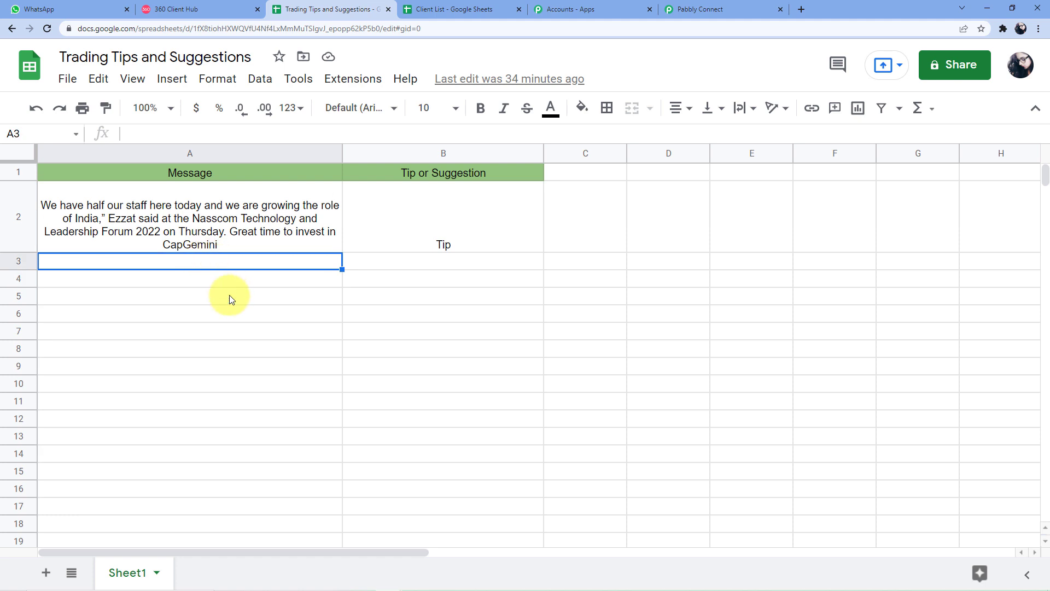
Step: Toggle Send On Event off and back on in the Pabbly Connect Webhooks add-on for the Trading Tips and Suggestions sheet
left_click(339, 82)
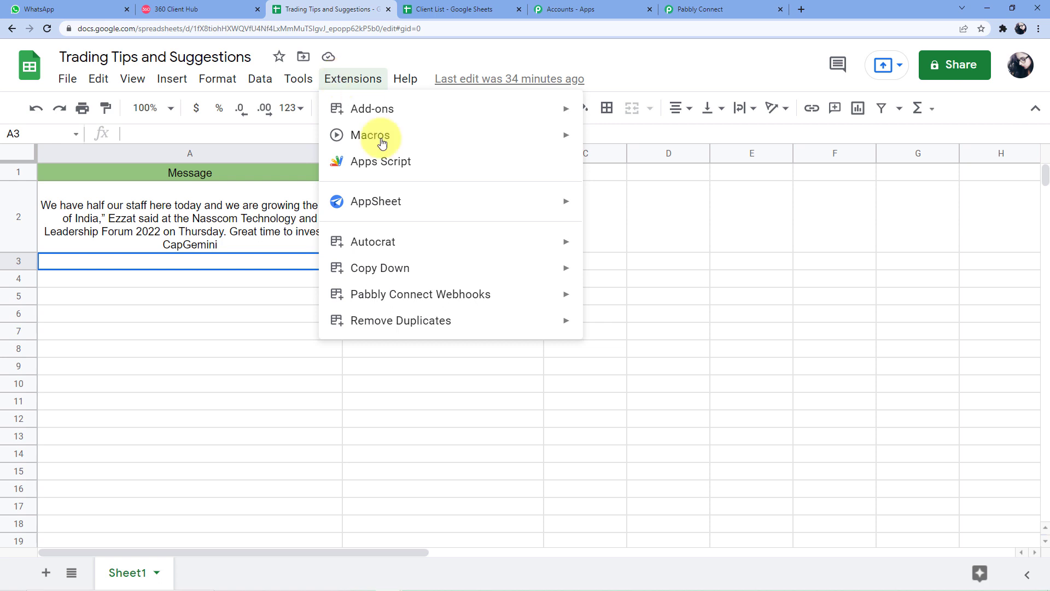
mouse_move(455, 299)
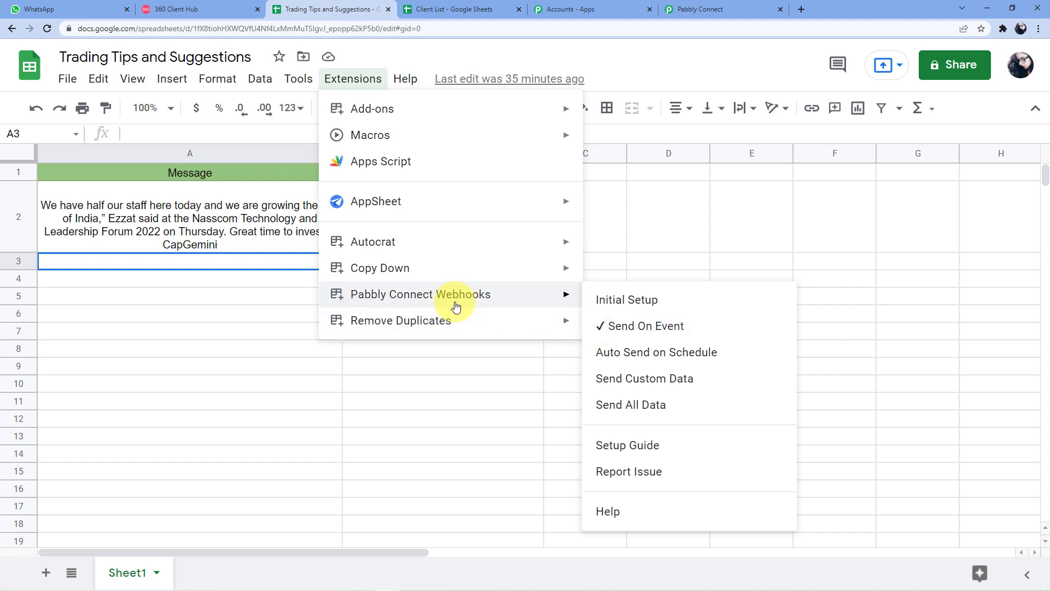
left_click(616, 330)
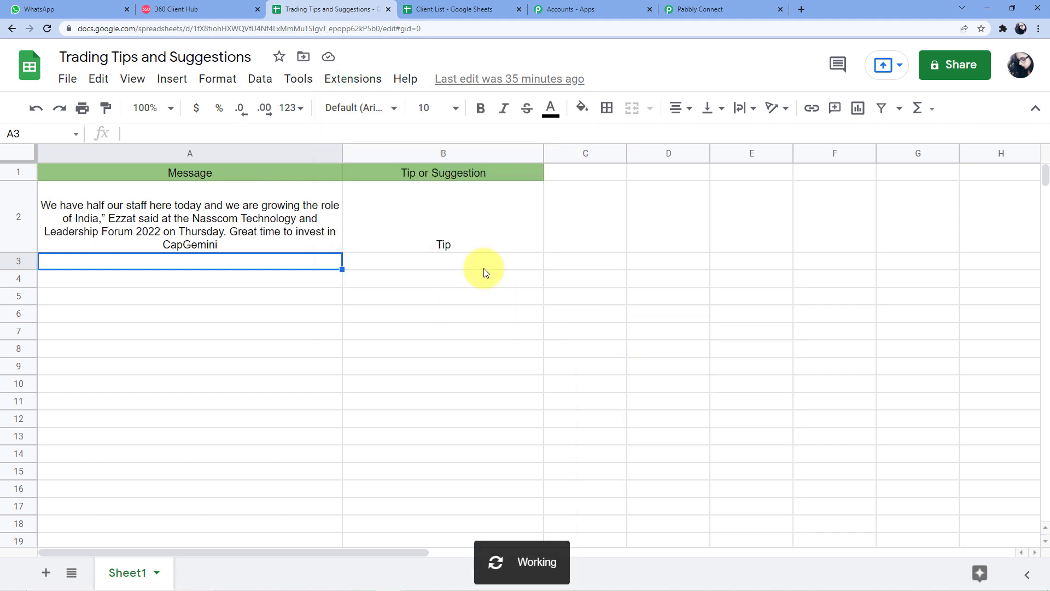
left_click(357, 80)
mouse_move(457, 272)
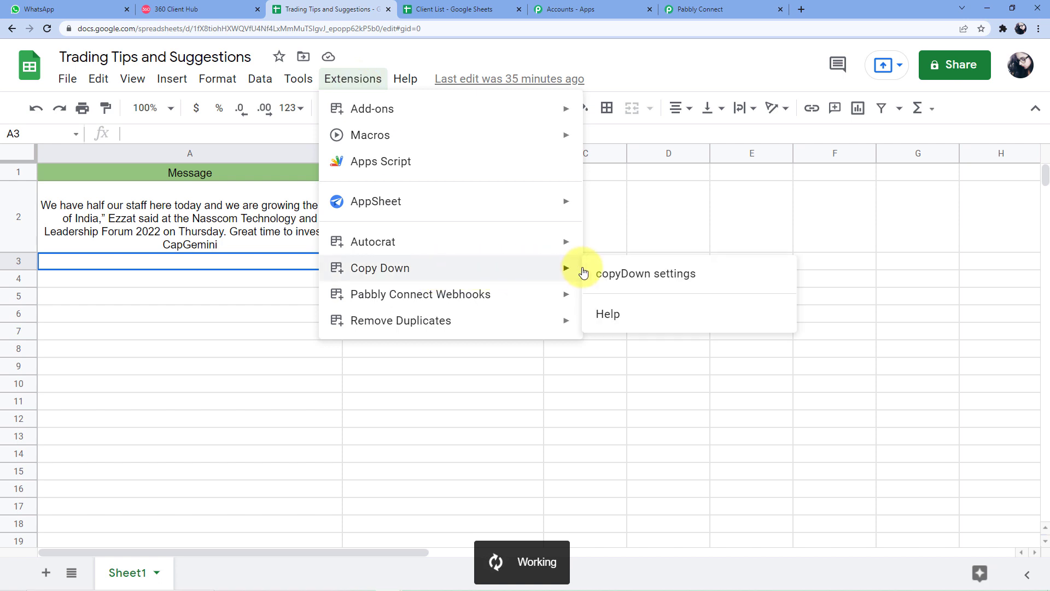
mouse_move(514, 291)
left_click(617, 328)
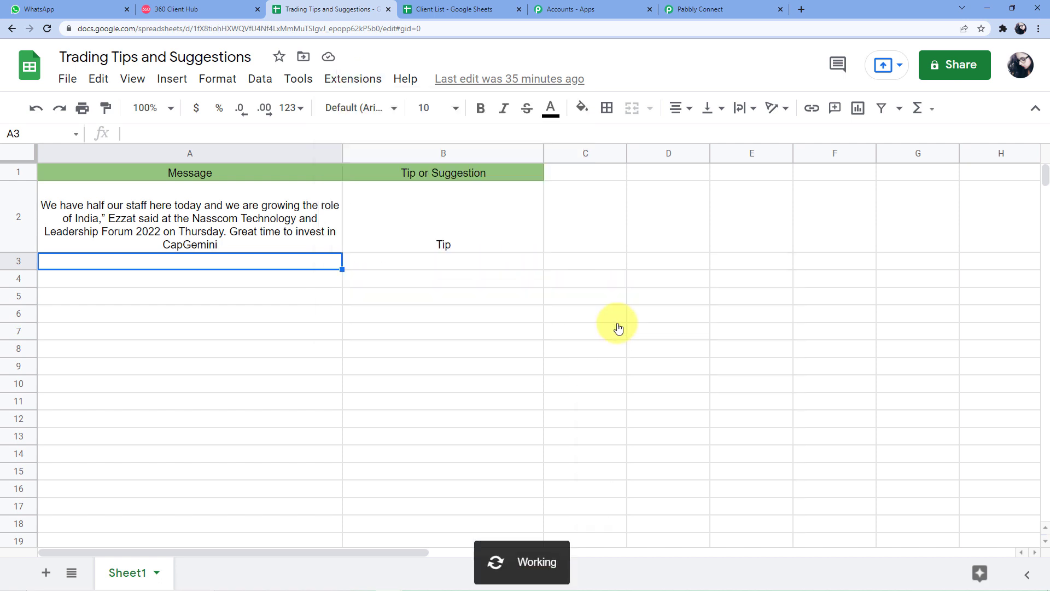
left_click(343, 80)
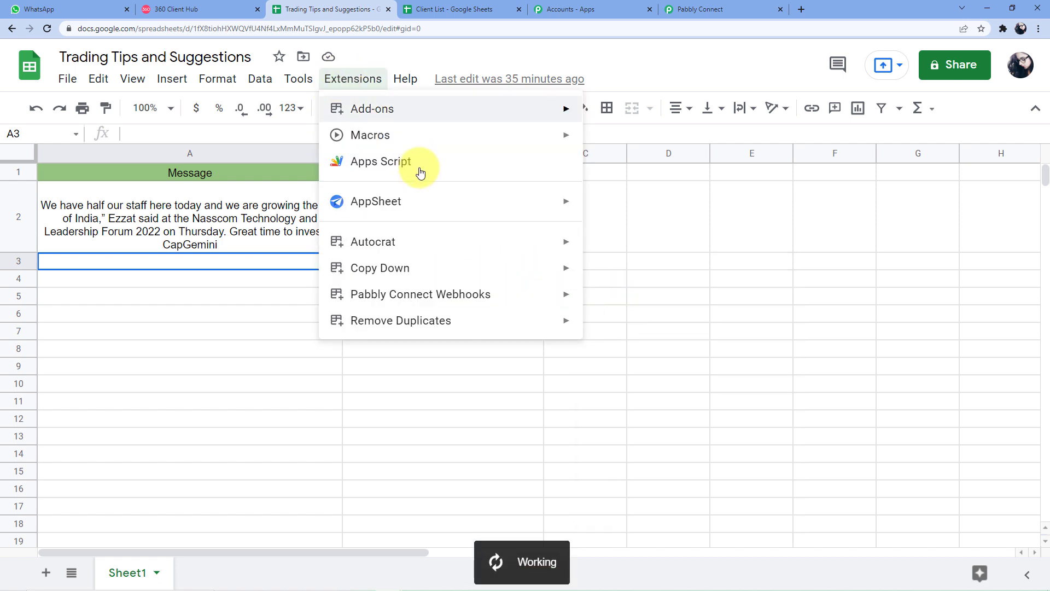
mouse_move(535, 298)
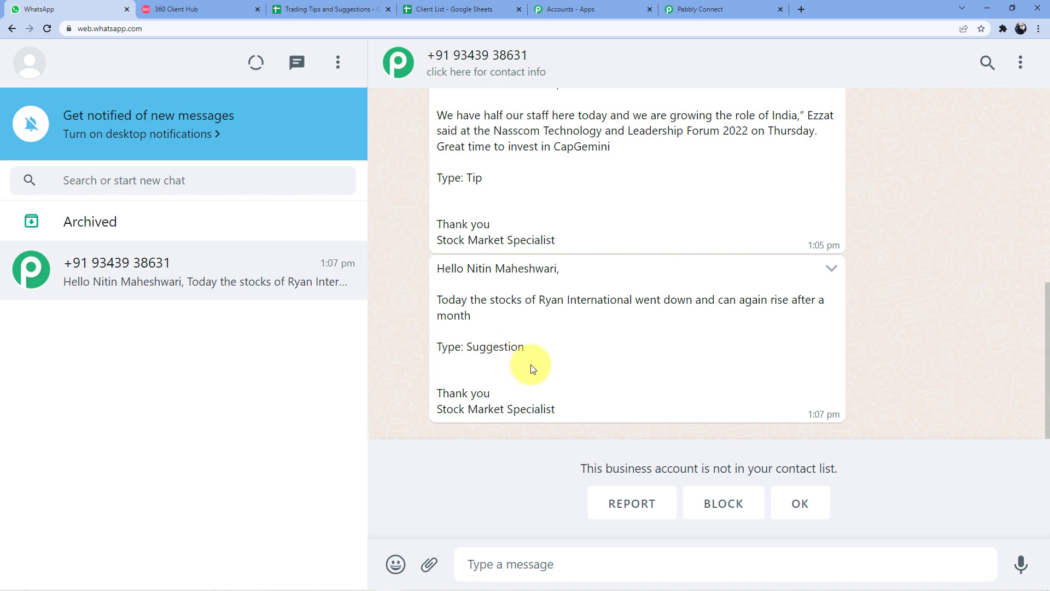
Step: Switch to Pabbly Connect and collapse the Google Sheets trigger and the Get Row(s), Iterator and WhatsApp by 360Dialog actions
left_click(703, 9)
scroll(420, 319, "down", 5)
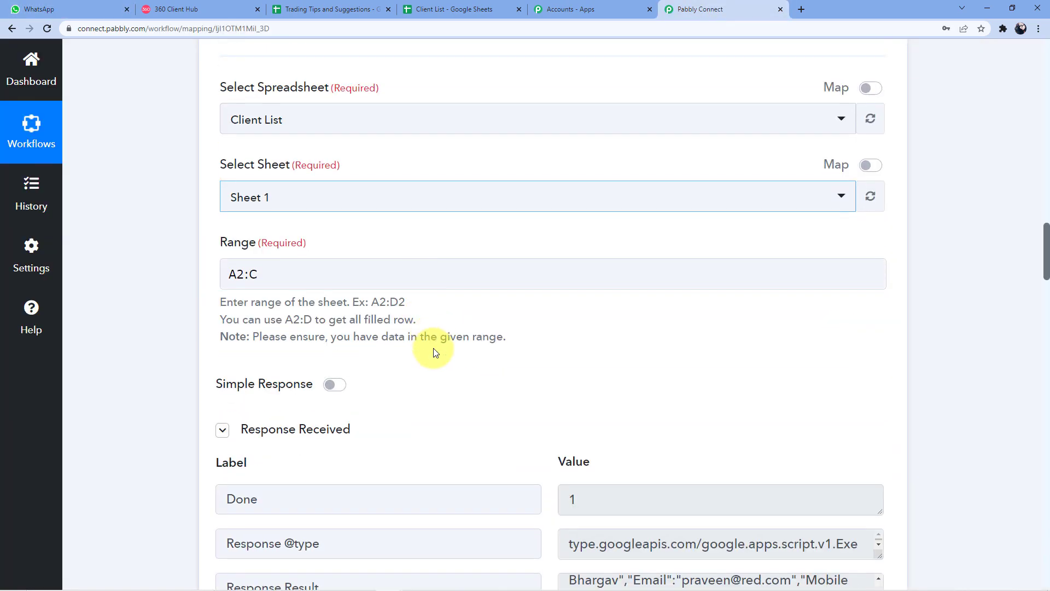
scroll(453, 358, "up", 12)
scroll(454, 367, "up", 15)
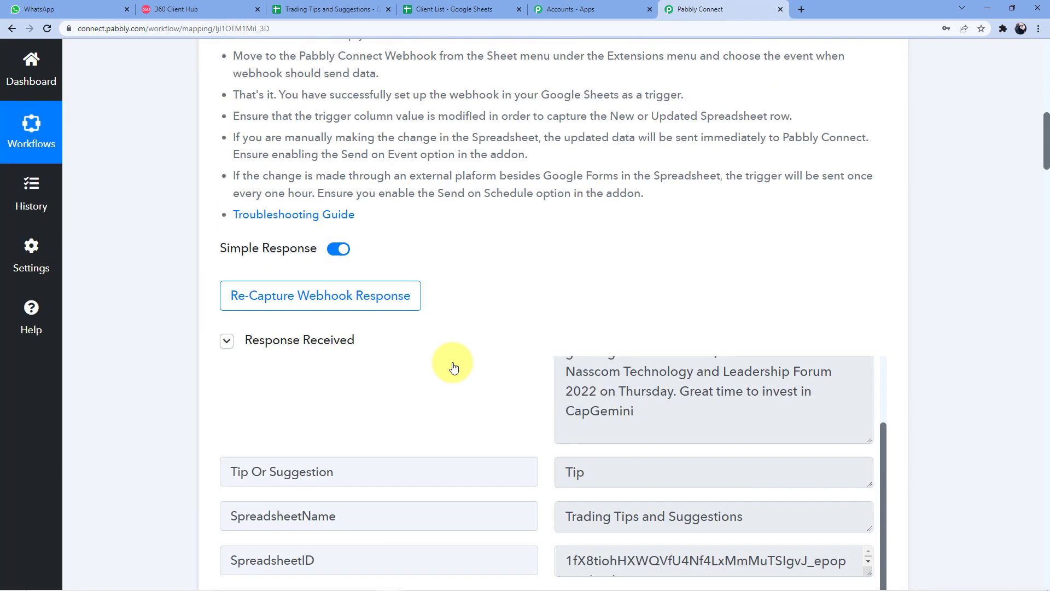
left_click(466, 252)
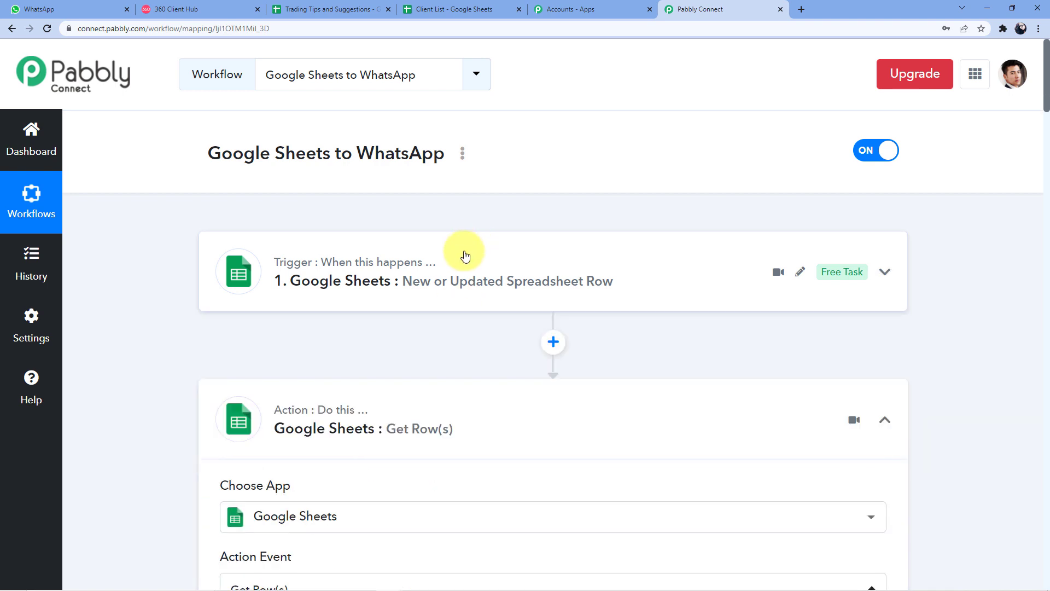
left_click(416, 406)
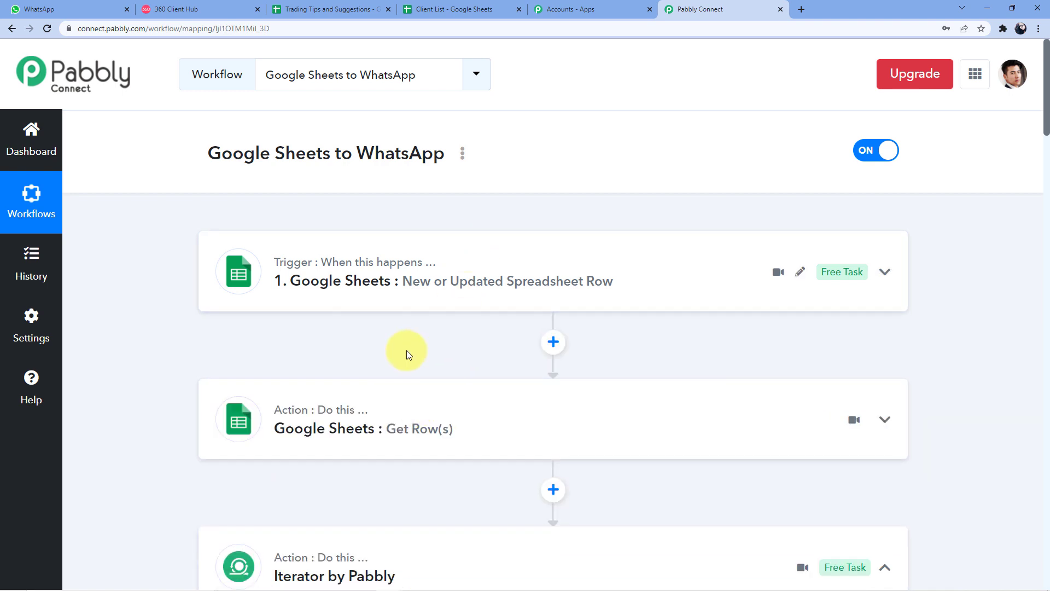
scroll(406, 350, "down", 2)
scroll(406, 350, "down", 3)
left_click(432, 315)
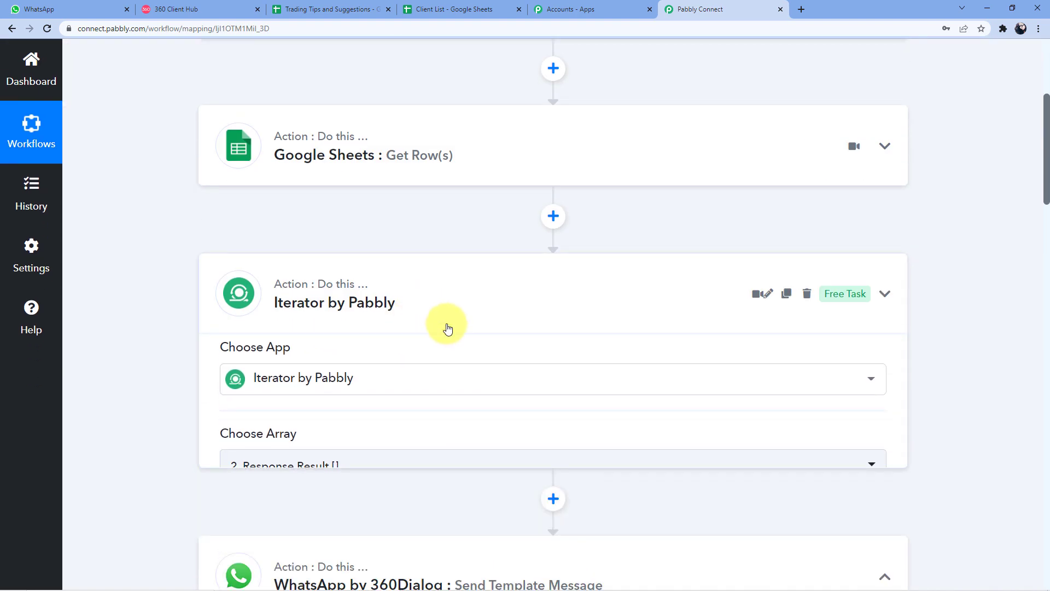
scroll(427, 312, "down", 3)
left_click(404, 268)
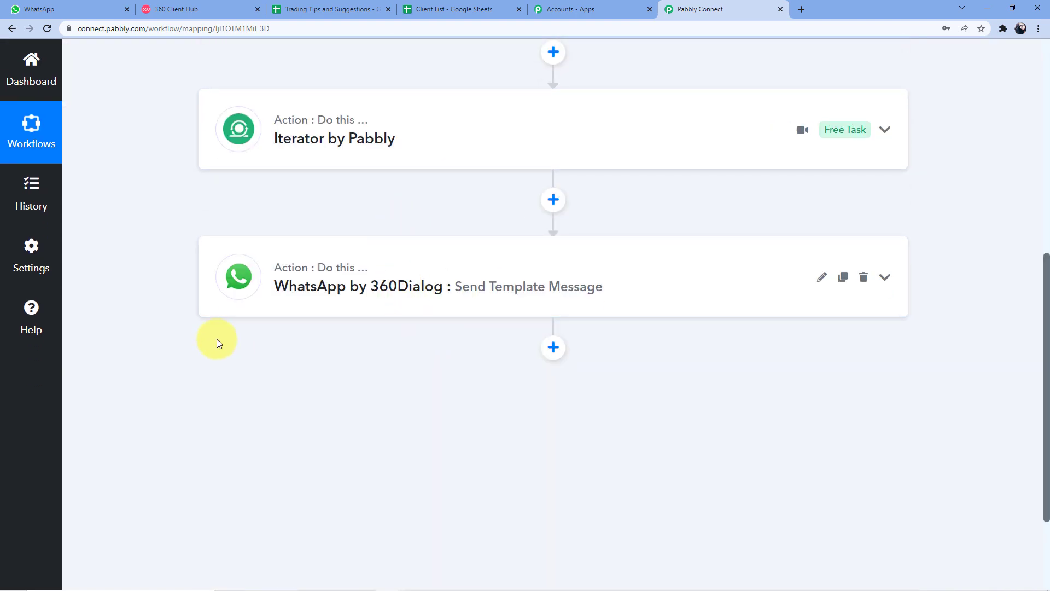
Step: Review the whole Google Sheets to WhatsApp workflow from the spreadsheet trigger through the Send Template Message action
scroll(217, 343, "up", 4)
scroll(216, 342, "up", 3)
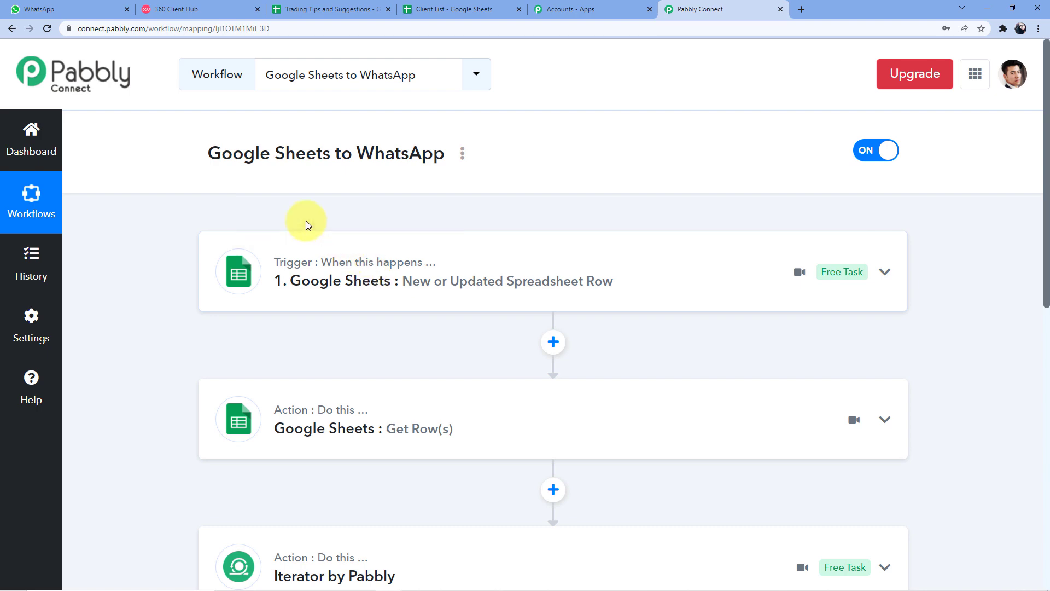
scroll(307, 221, "down", 6)
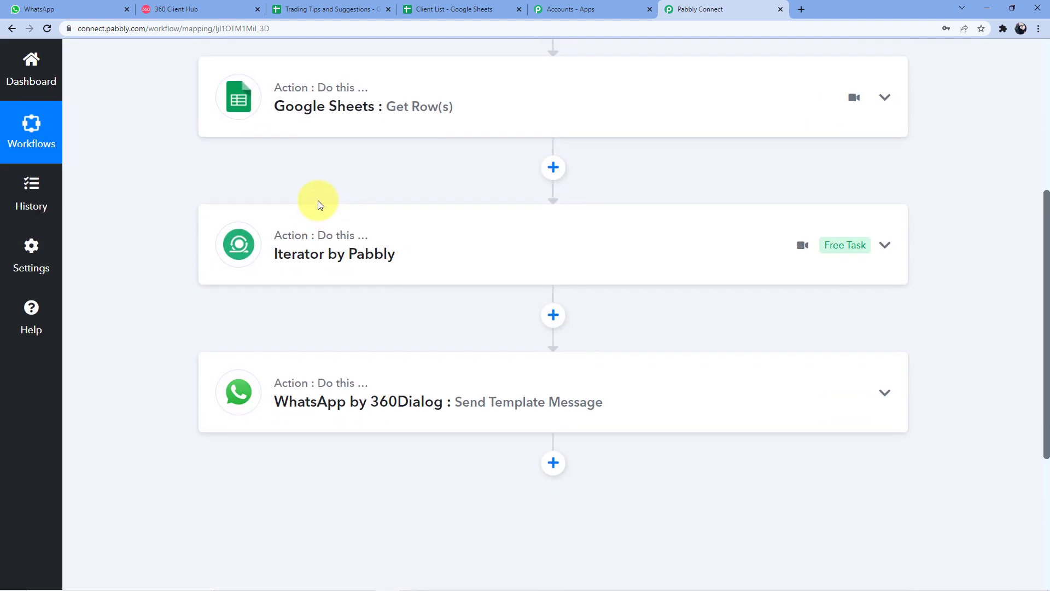
scroll(322, 230, "up", 3)
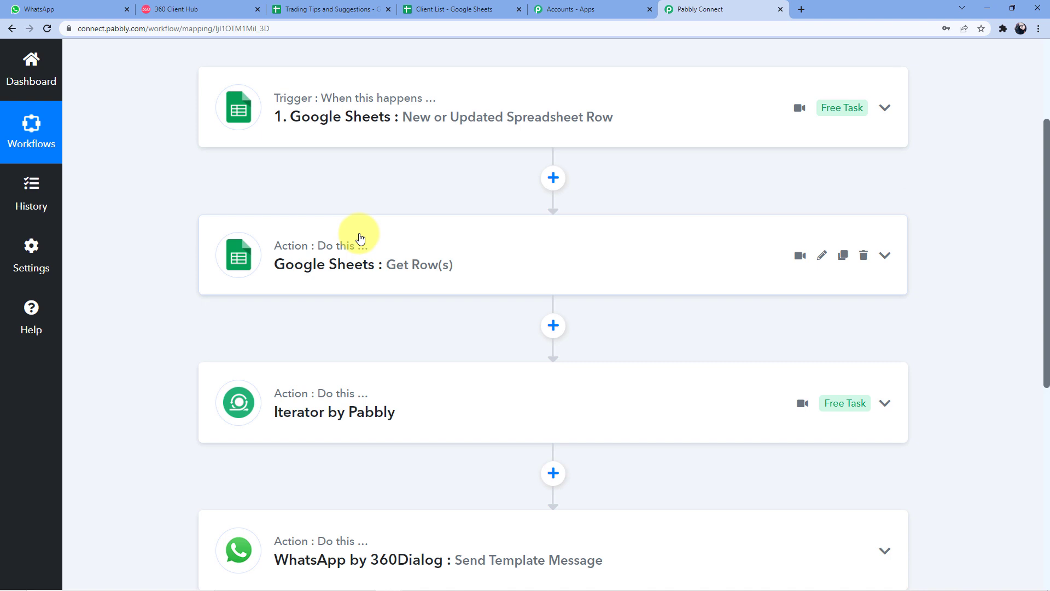
scroll(363, 239, "down", 1)
scroll(362, 239, "down", 3)
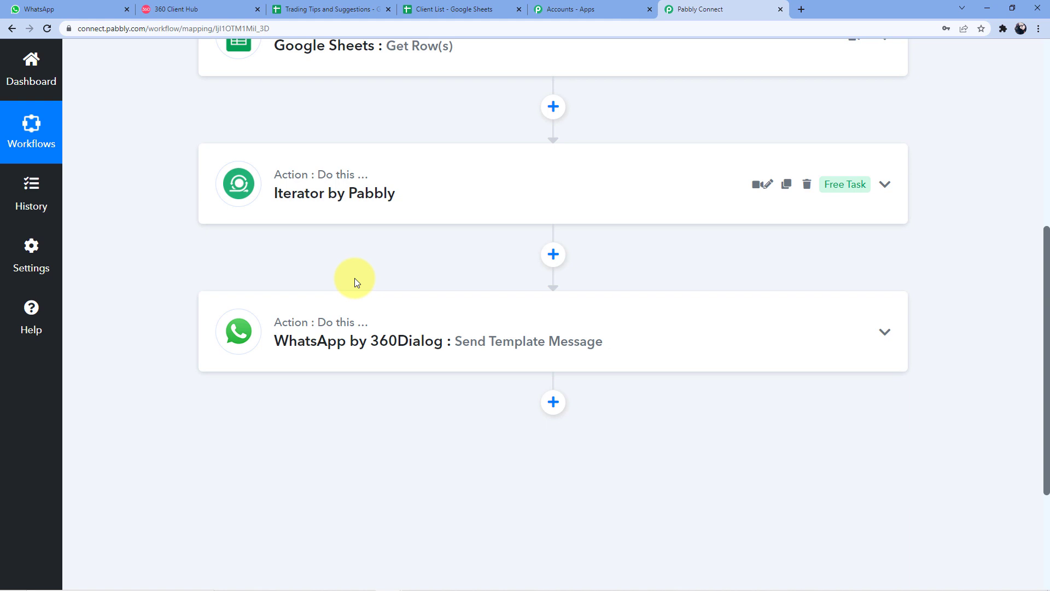
scroll(355, 278, "up", 7)
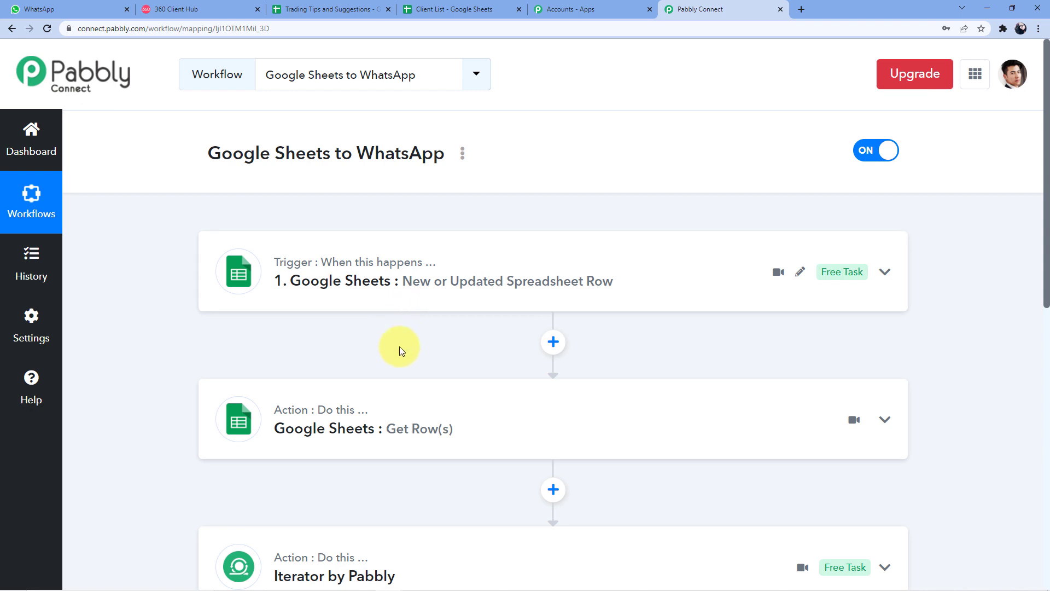
scroll(397, 350, "down", 4)
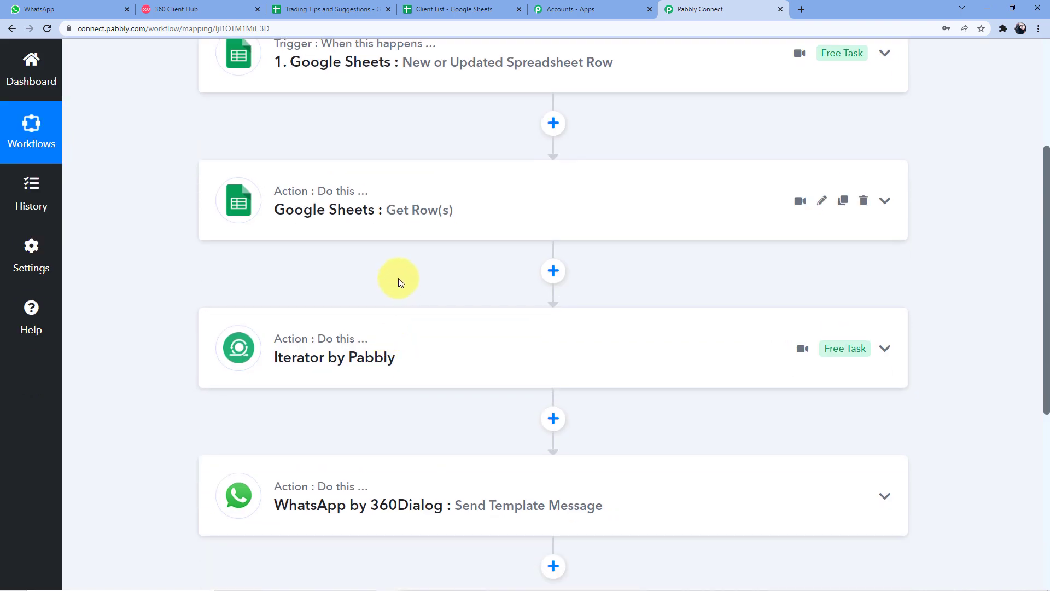